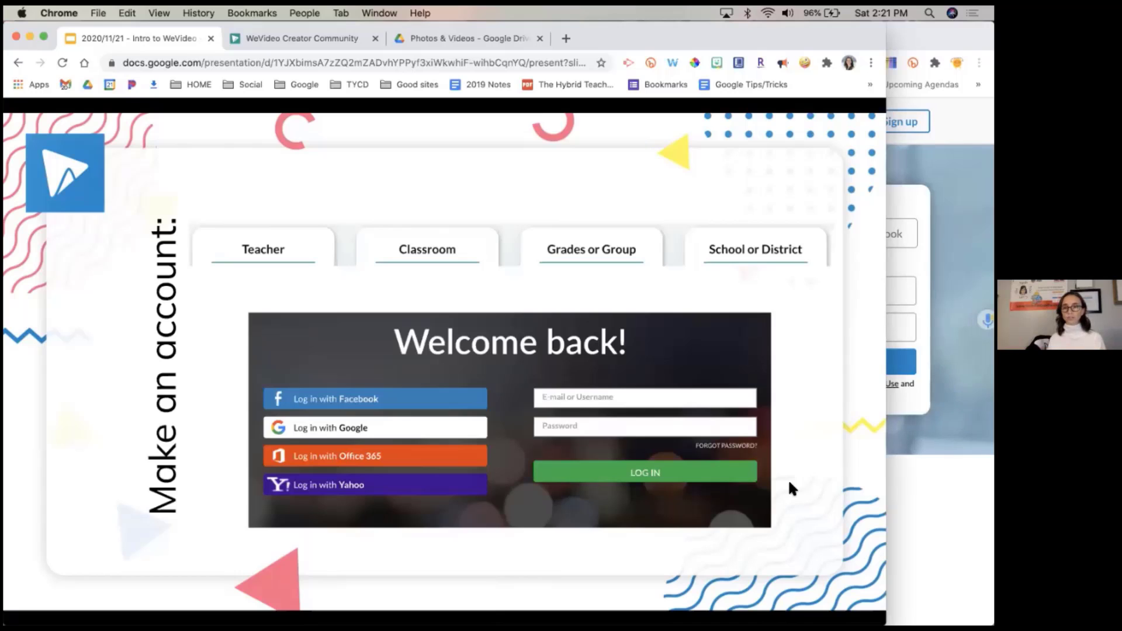
Advance the slideshow to the "Let's go!" slide and switch to the browser window showing the WeVideo website.
{"action": "left_click", "coordinate": [816, 487]}
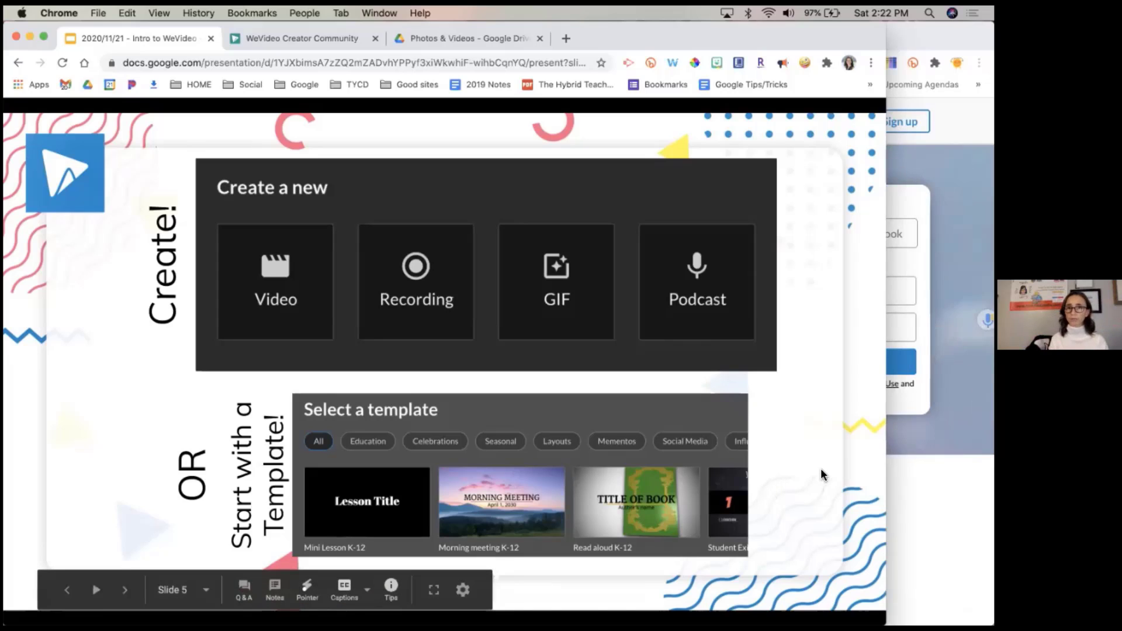
{"action": "key", "text": "Right"}
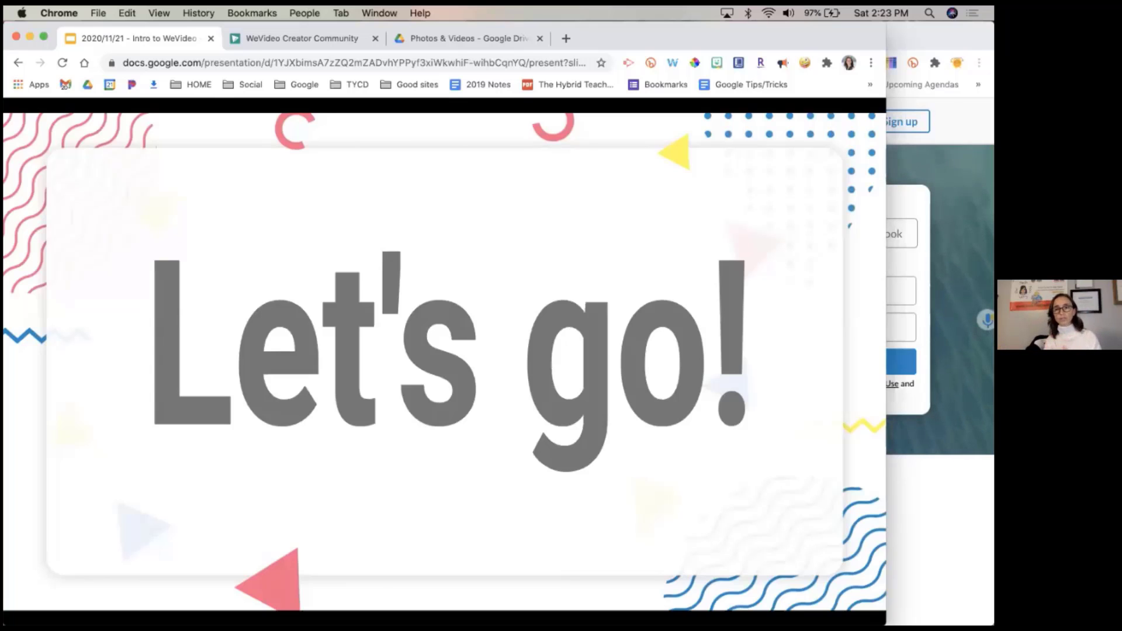
{"action": "key", "text": "super+grave"}
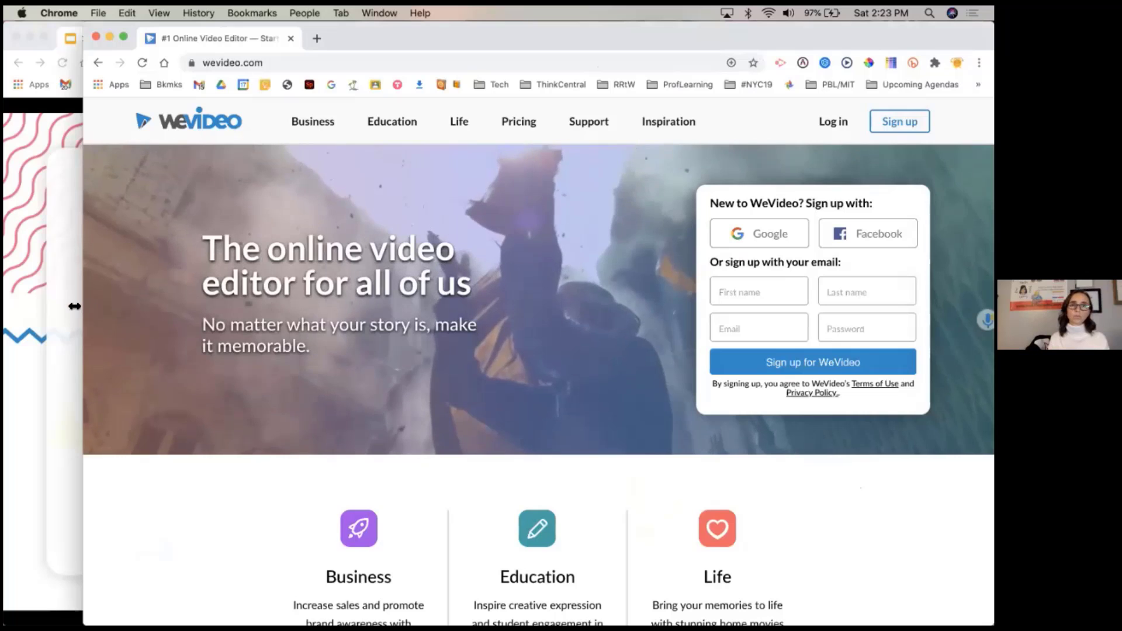
Widen the WeVideo browser window and log in to WeVideo with the Google account.
{"action": "left_click_drag", "start_coordinate": [74, 307], "coordinate": [26, 304]}
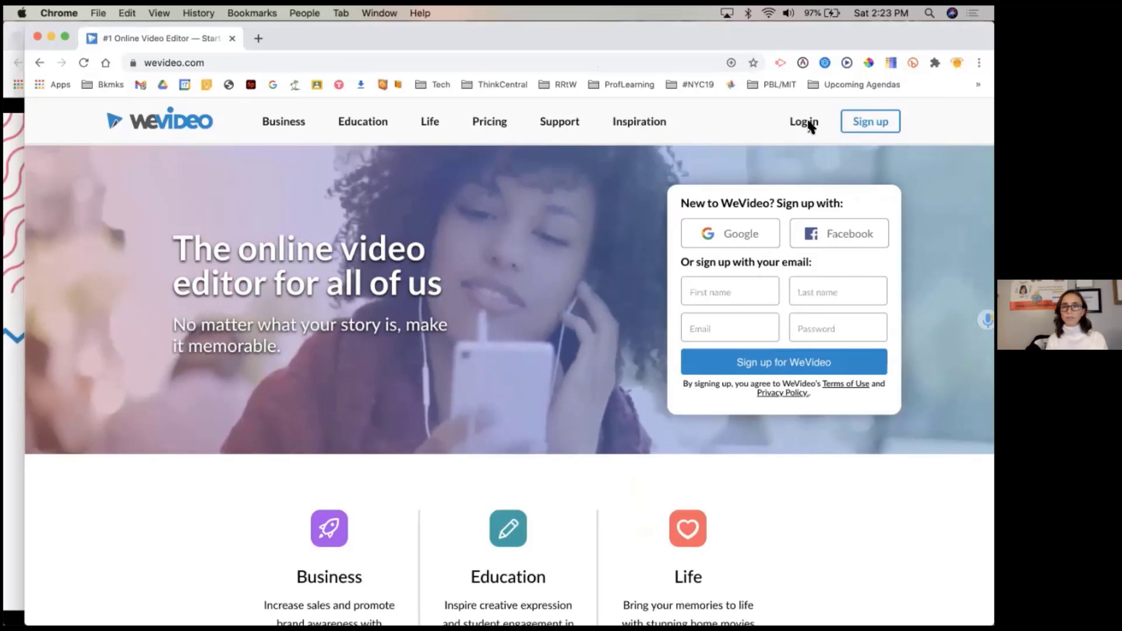
{"action": "left_click", "coordinate": [810, 127]}
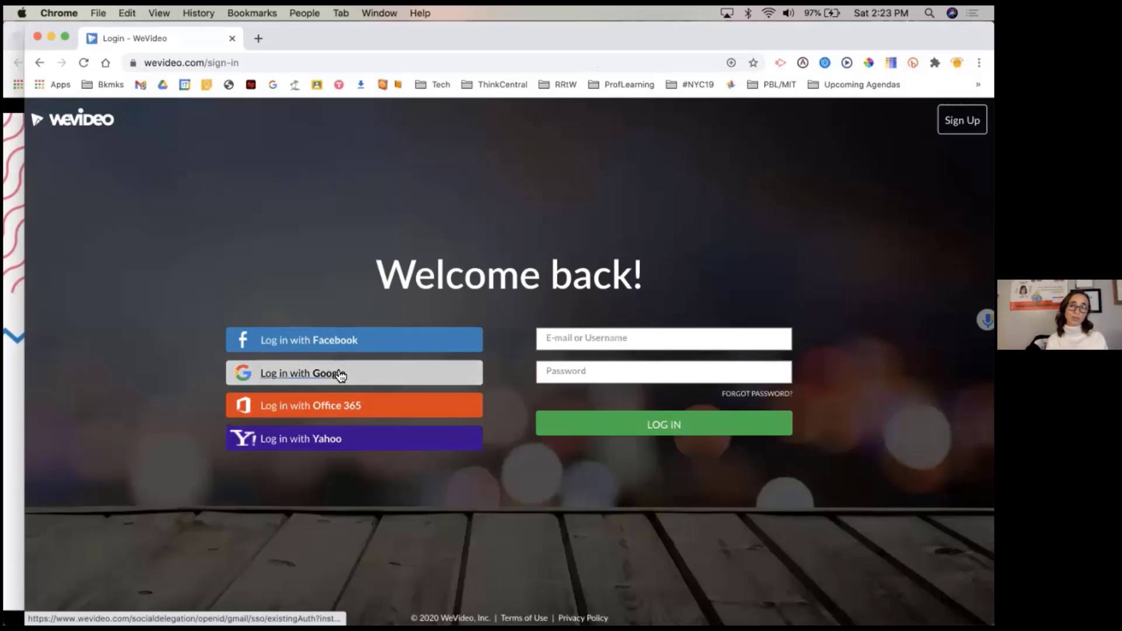
{"action": "left_click", "coordinate": [342, 376]}
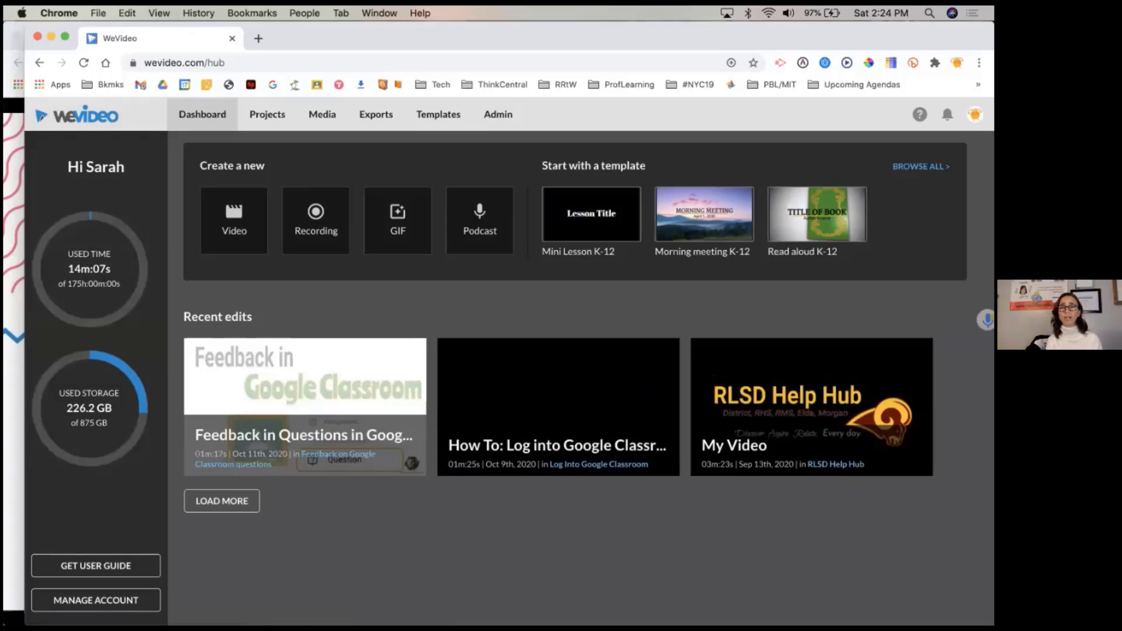
Look through the full gallery of video templates across all categories, and close it without choosing one.
{"action": "left_click", "coordinate": [920, 166]}
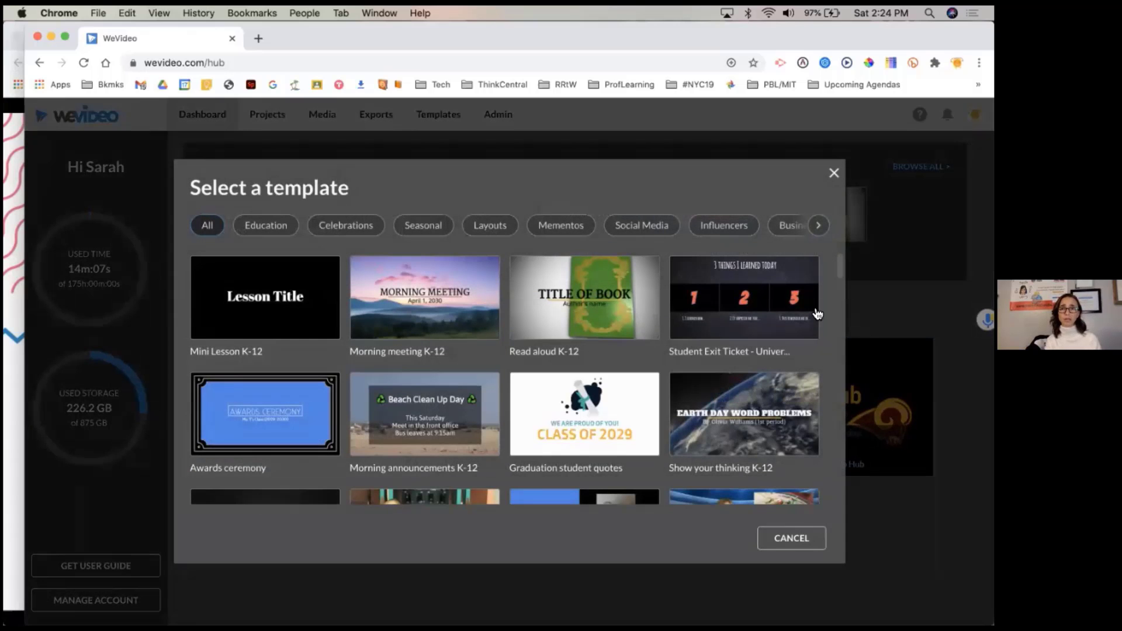
{"action": "scroll", "coordinate": [817, 315], "scroll_direction": "down", "scroll_amount": 5}
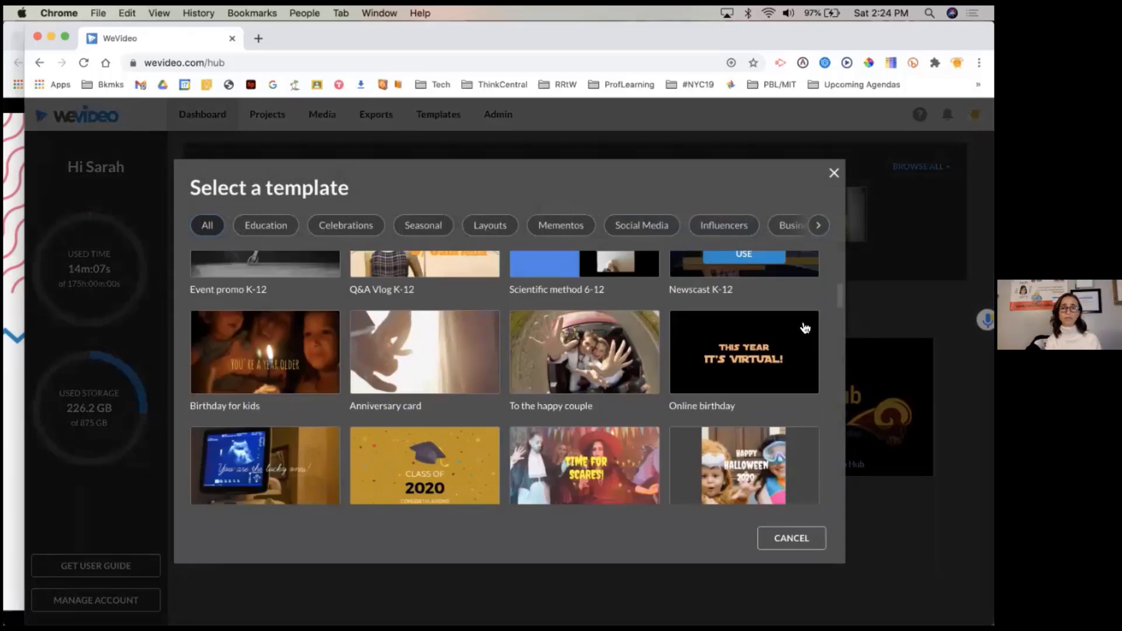
{"action": "scroll", "coordinate": [805, 328], "scroll_direction": "down", "scroll_amount": 4}
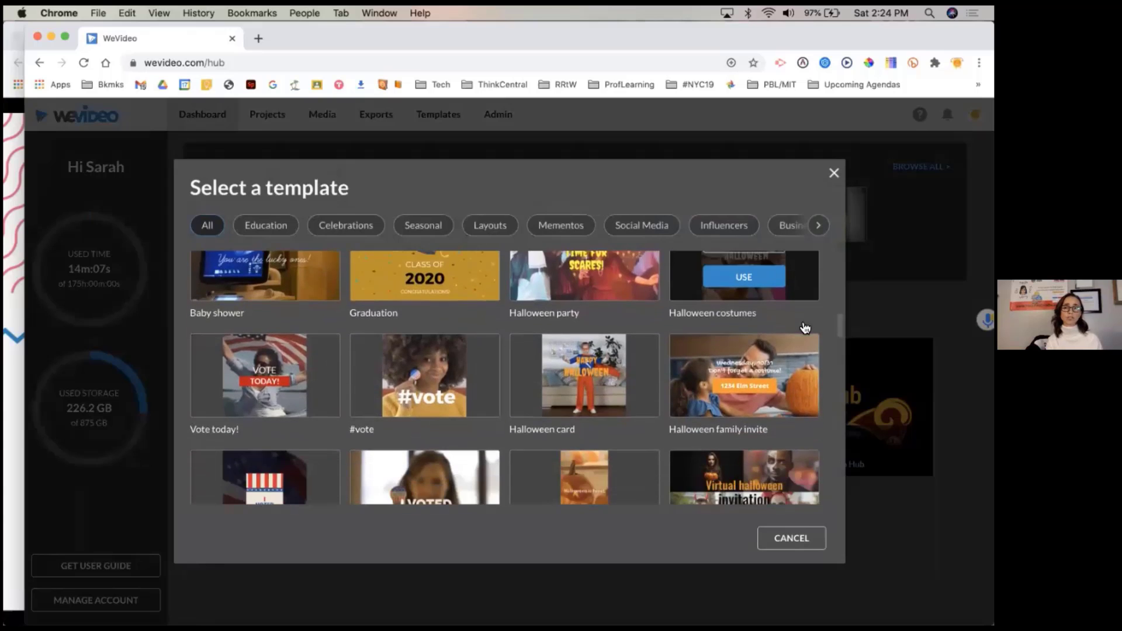
{"action": "scroll", "coordinate": [804, 328], "scroll_direction": "down", "scroll_amount": 2}
{"action": "mouse_move", "coordinate": [763, 405]}
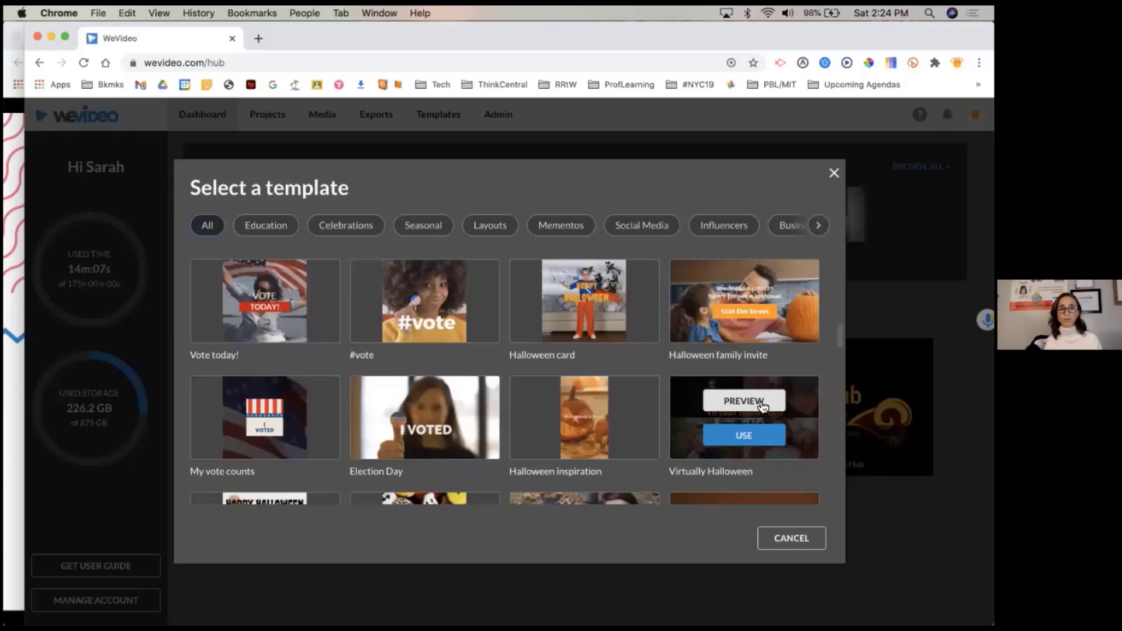
{"action": "scroll", "coordinate": [763, 405], "scroll_direction": "down", "scroll_amount": 3}
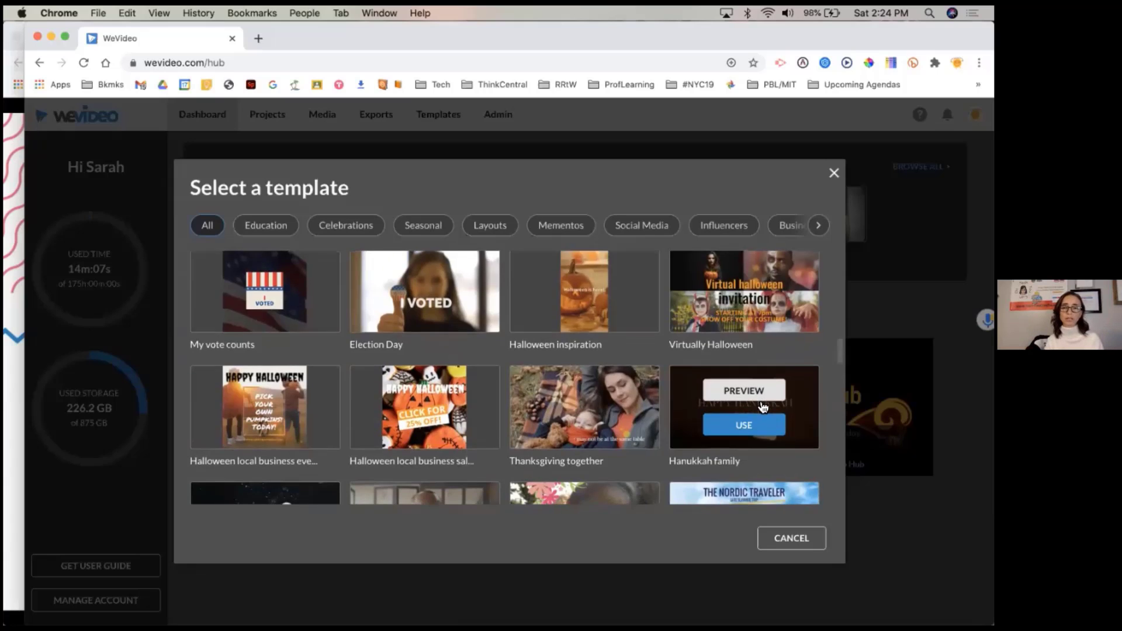
{"action": "scroll", "coordinate": [762, 406], "scroll_direction": "down", "scroll_amount": 6}
{"action": "scroll", "coordinate": [763, 406], "scroll_direction": "down", "scroll_amount": 3}
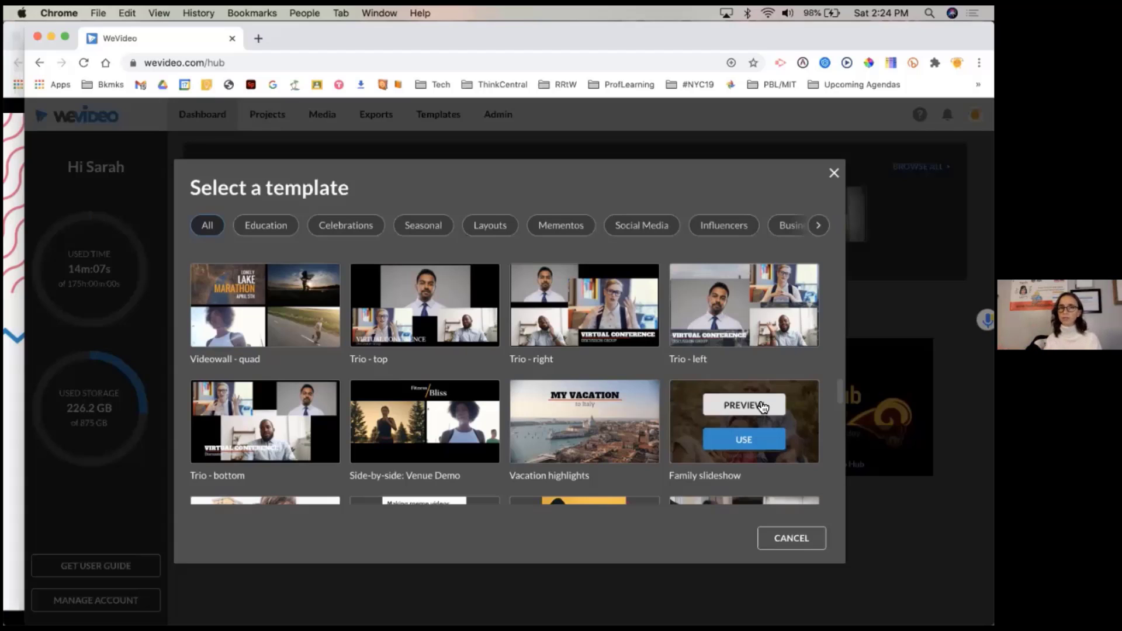
{"action": "left_click", "coordinate": [790, 546]}
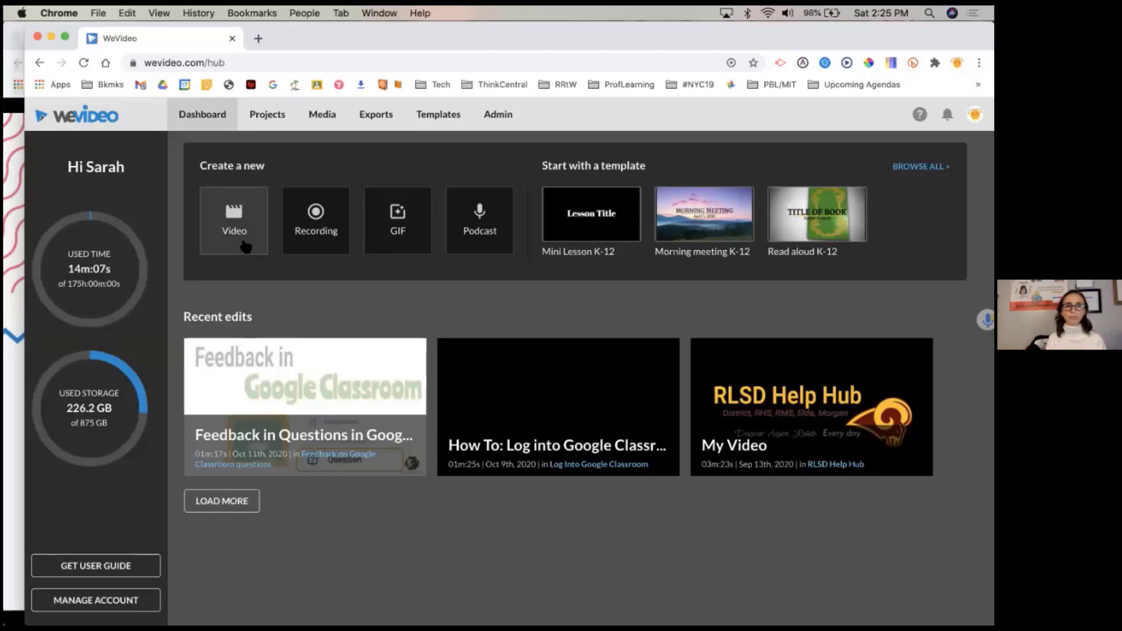
Look through the list of existing projects under My Projects.
{"action": "left_click", "coordinate": [268, 120]}
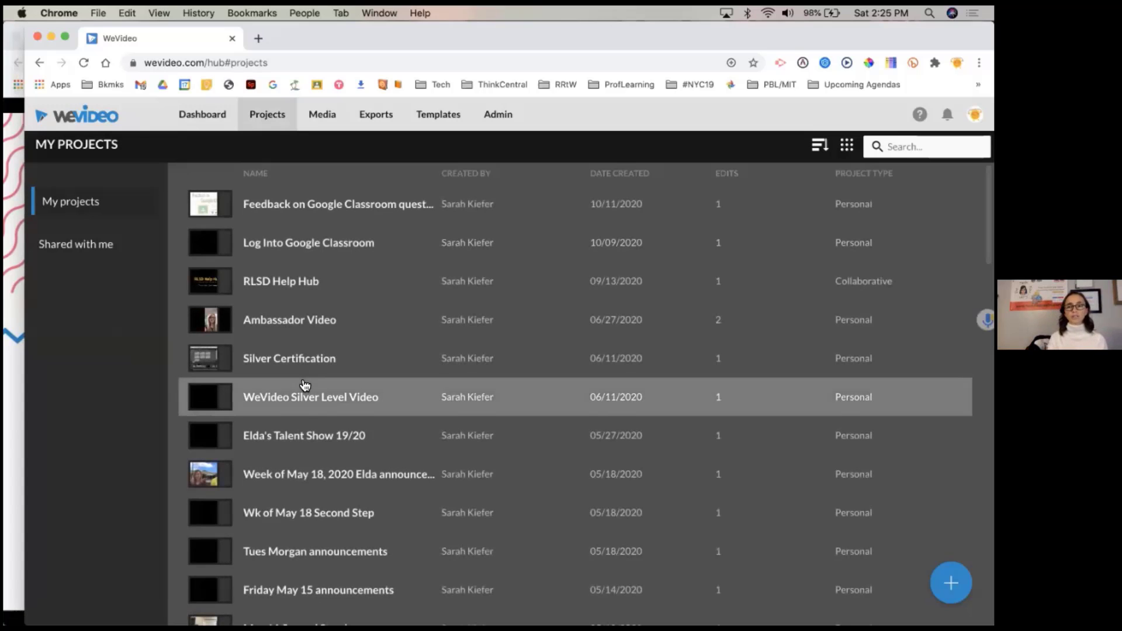
{"action": "scroll", "coordinate": [304, 386], "scroll_direction": "down", "scroll_amount": 8}
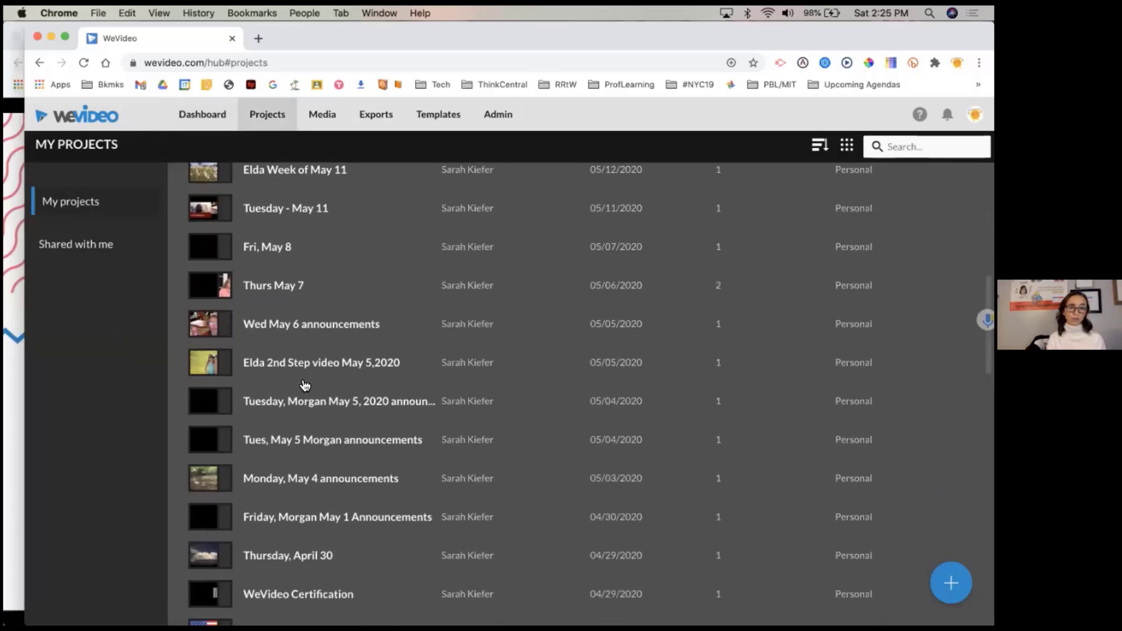
{"action": "scroll", "coordinate": [305, 385], "scroll_direction": "down", "scroll_amount": 3}
{"action": "scroll", "coordinate": [304, 385], "scroll_direction": "up", "scroll_amount": 5}
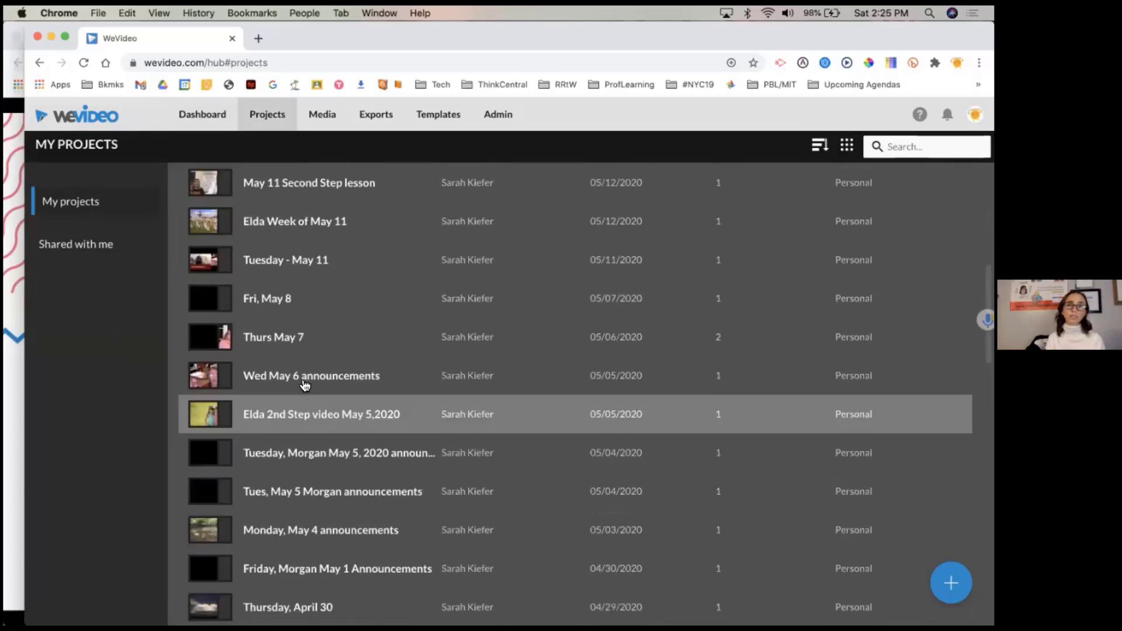
{"action": "scroll", "coordinate": [304, 385], "scroll_direction": "up", "scroll_amount": 10}
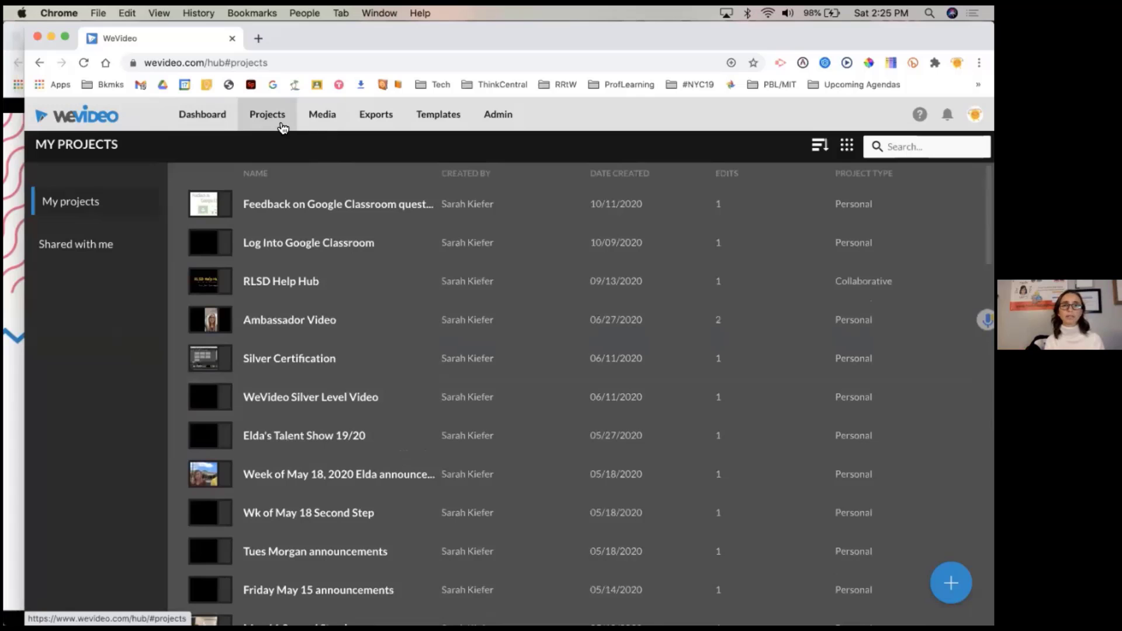
Look through the folders and uploaded clips in the My Media library.
{"action": "left_click", "coordinate": [328, 129]}
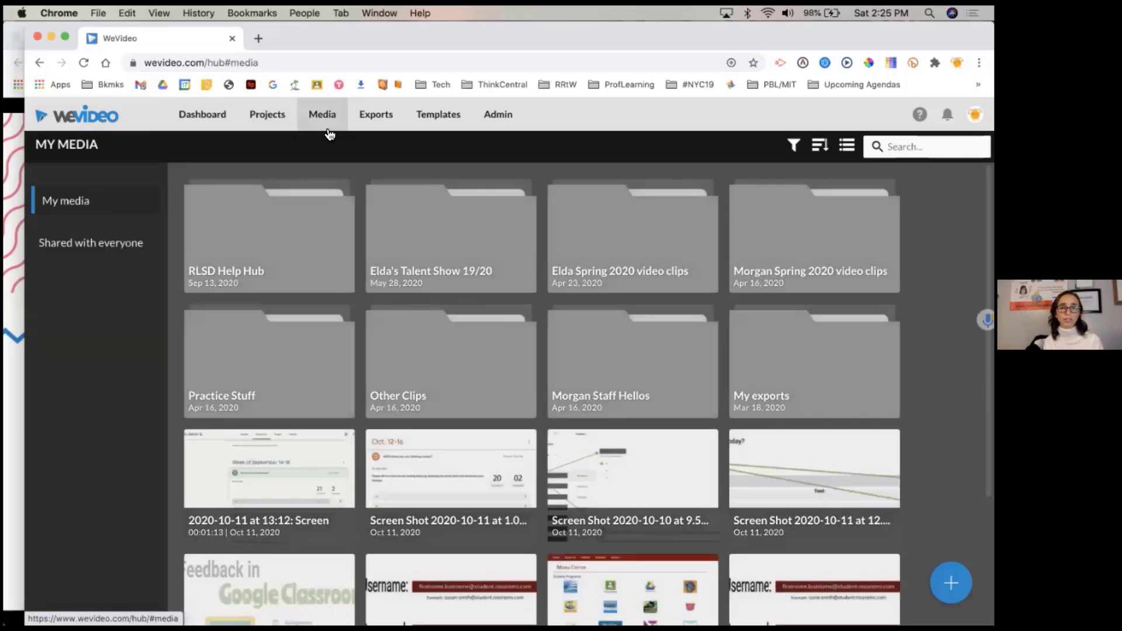
{"action": "scroll", "coordinate": [331, 320], "scroll_direction": "down", "scroll_amount": 5}
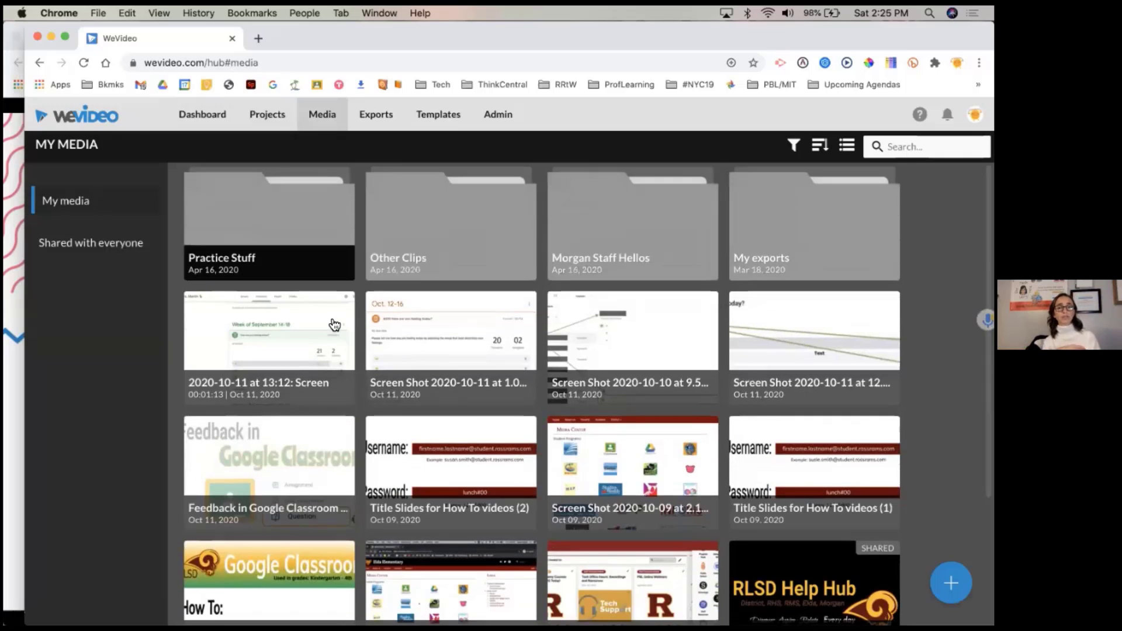
{"action": "scroll", "coordinate": [334, 325], "scroll_direction": "down", "scroll_amount": 2}
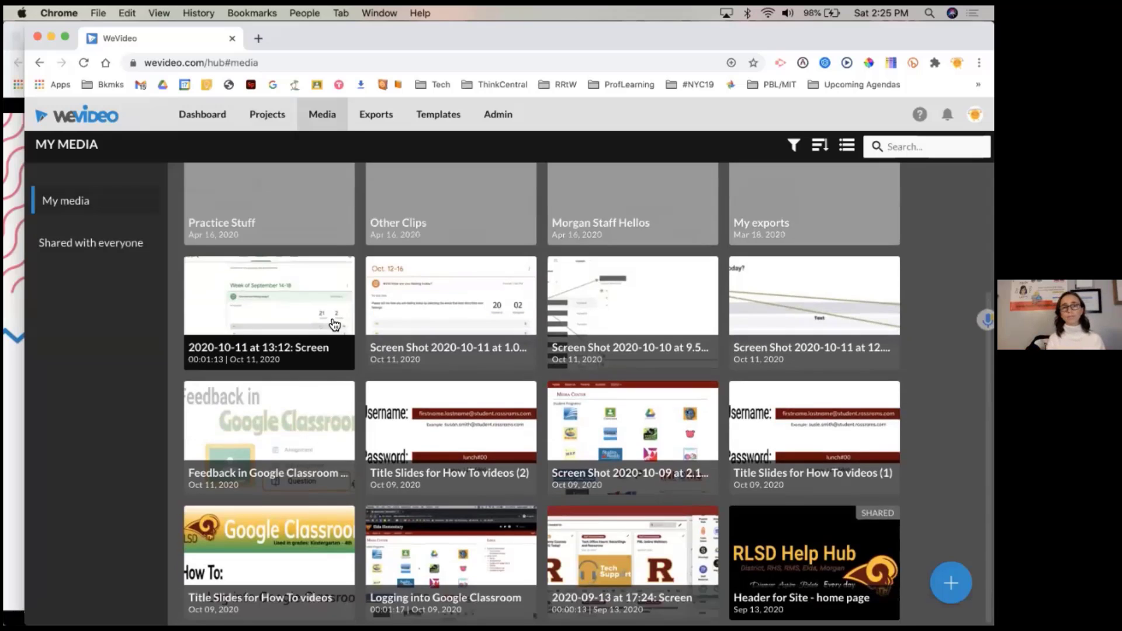
{"action": "scroll", "coordinate": [338, 281], "scroll_direction": "up", "scroll_amount": 5}
Look through the exported videos and open the template management page.
{"action": "left_click", "coordinate": [377, 111]}
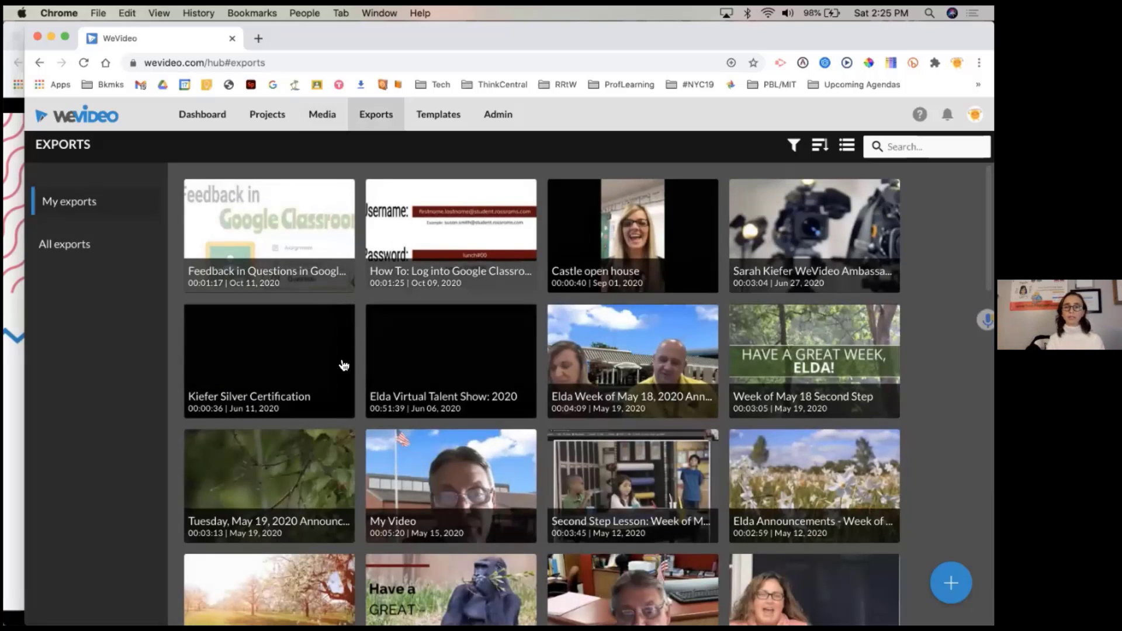
{"action": "scroll", "coordinate": [344, 368], "scroll_direction": "down", "scroll_amount": 1}
{"action": "scroll", "coordinate": [344, 371], "scroll_direction": "down", "scroll_amount": 10}
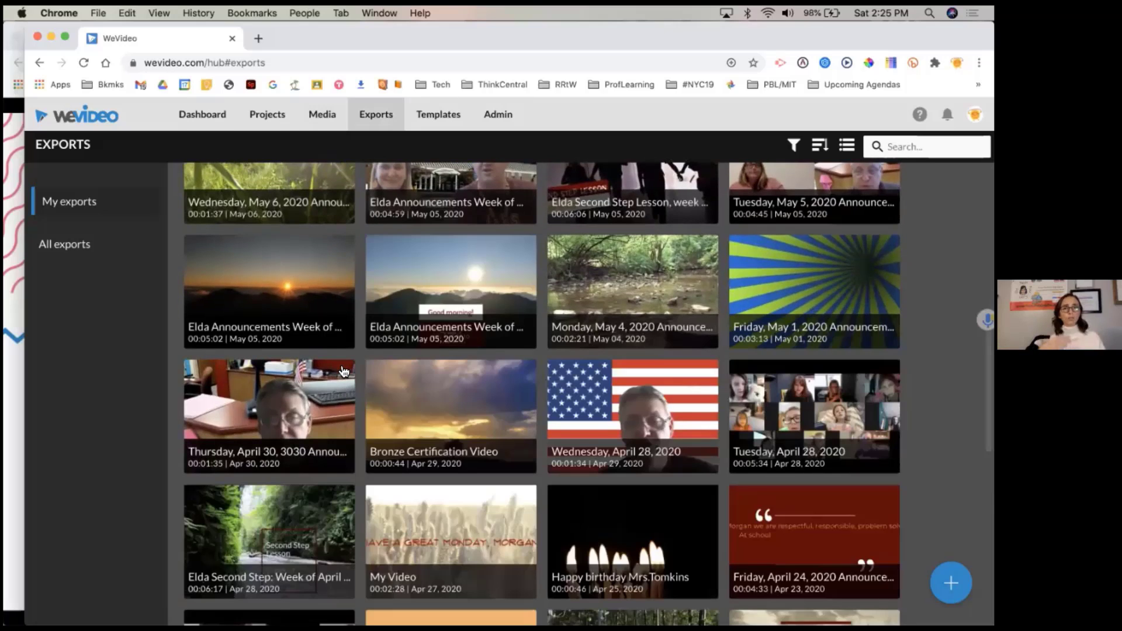
{"action": "scroll", "coordinate": [344, 372], "scroll_direction": "up", "scroll_amount": 8}
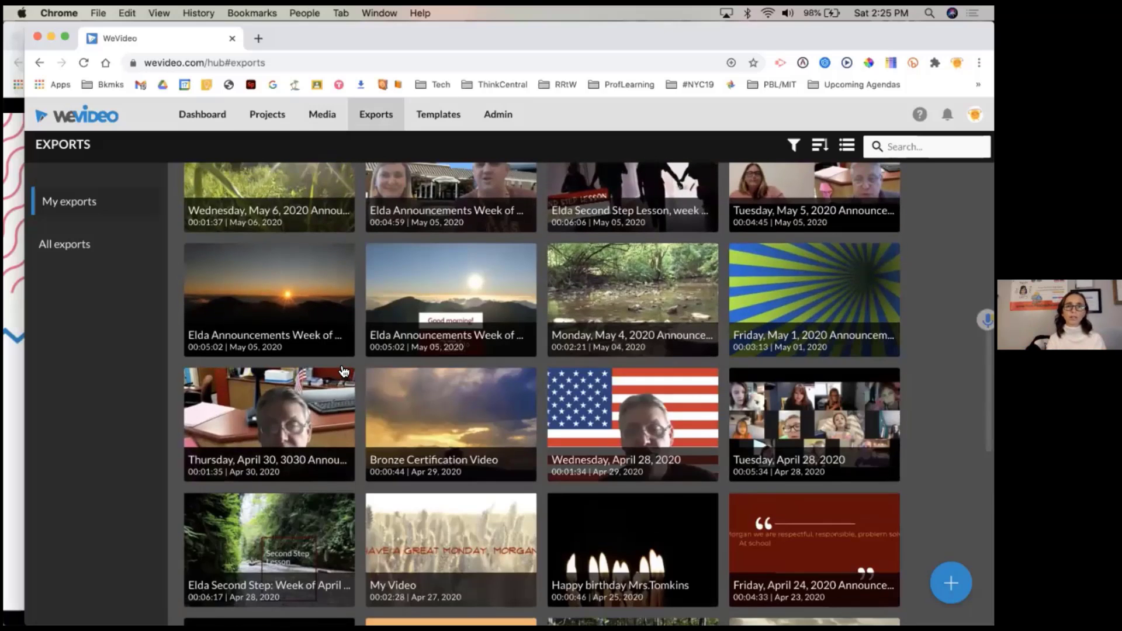
{"action": "scroll", "coordinate": [344, 371], "scroll_direction": "up", "scroll_amount": 1}
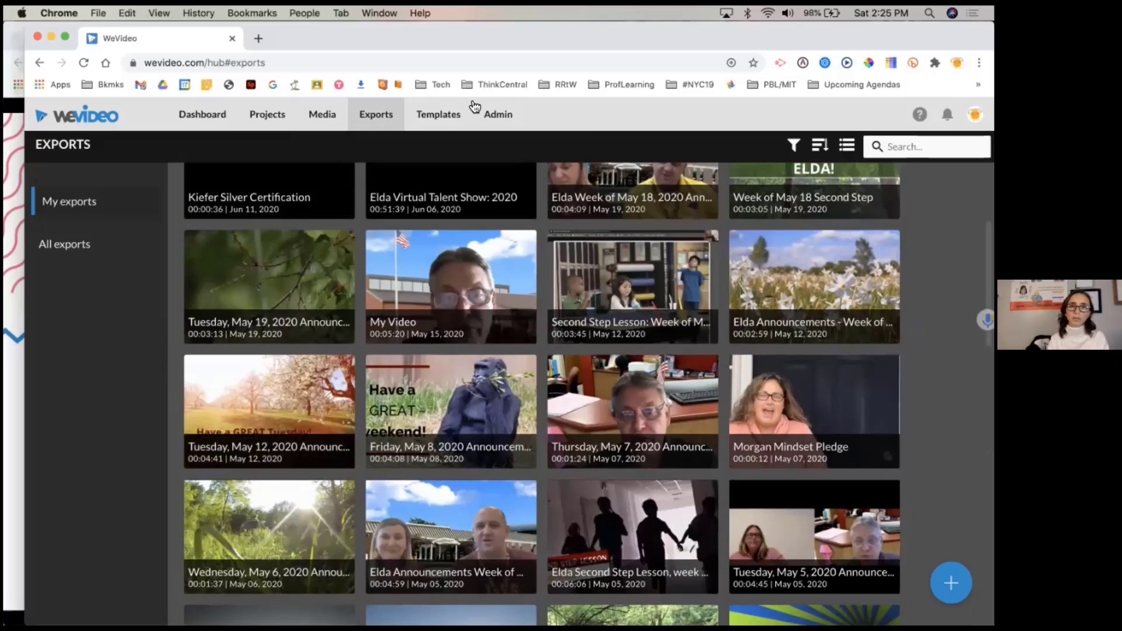
{"action": "left_click", "coordinate": [446, 111]}
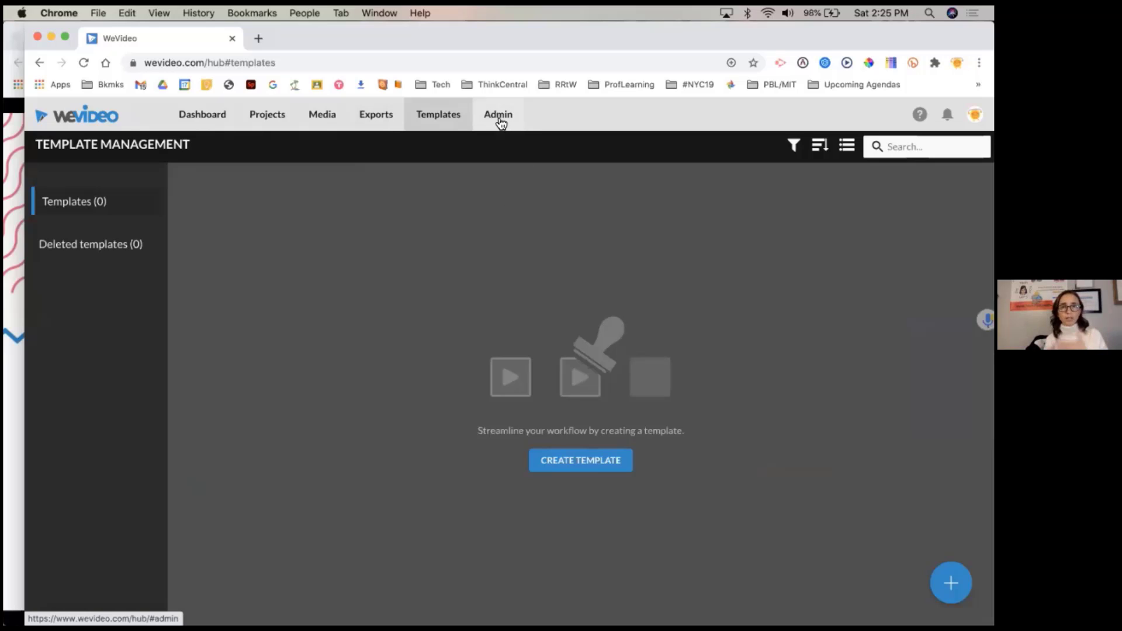
{"action": "left_click", "coordinate": [213, 122]}
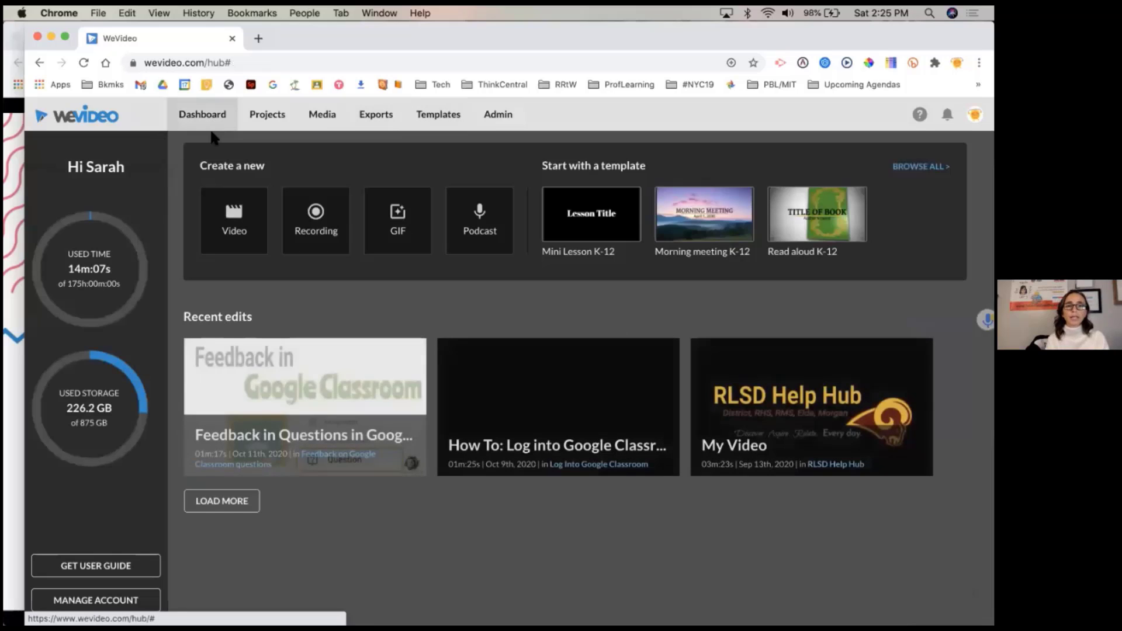
{"action": "left_click", "coordinate": [235, 214]}
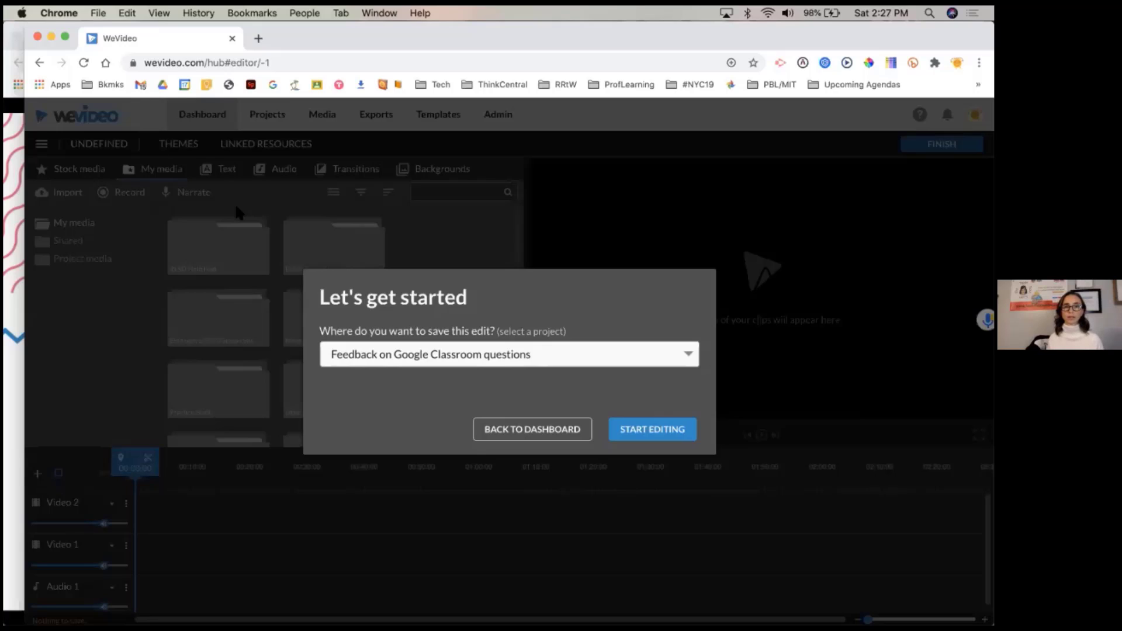
{"action": "left_click", "coordinate": [487, 362]}
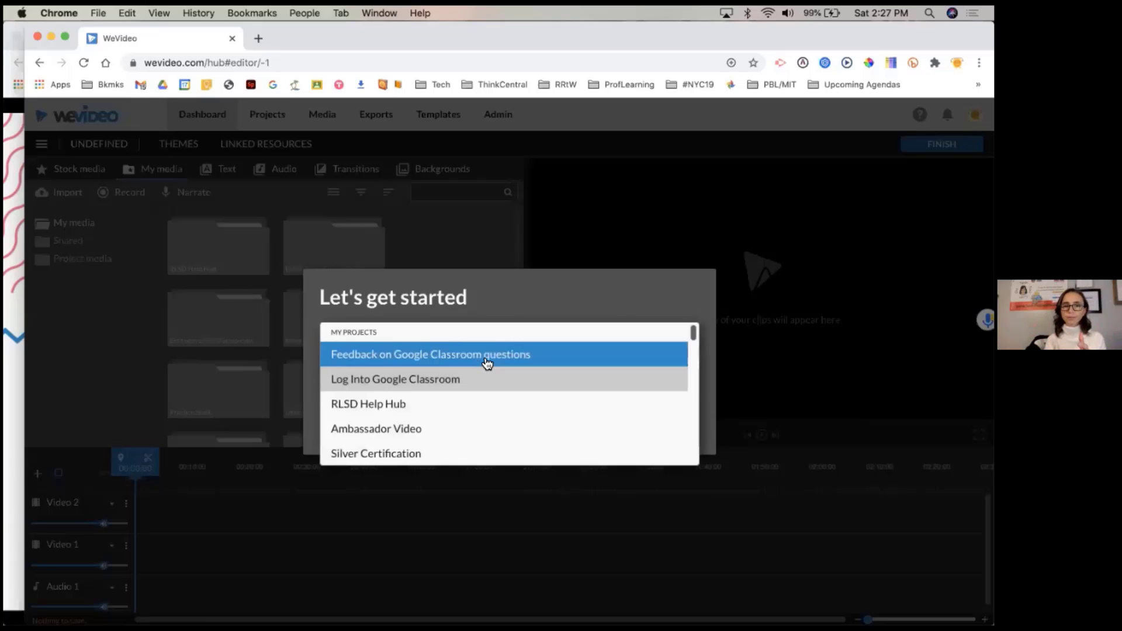
{"action": "scroll", "coordinate": [479, 423], "scroll_direction": "down", "scroll_amount": 3}
{"action": "scroll", "coordinate": [480, 423], "scroll_direction": "down", "scroll_amount": 1}
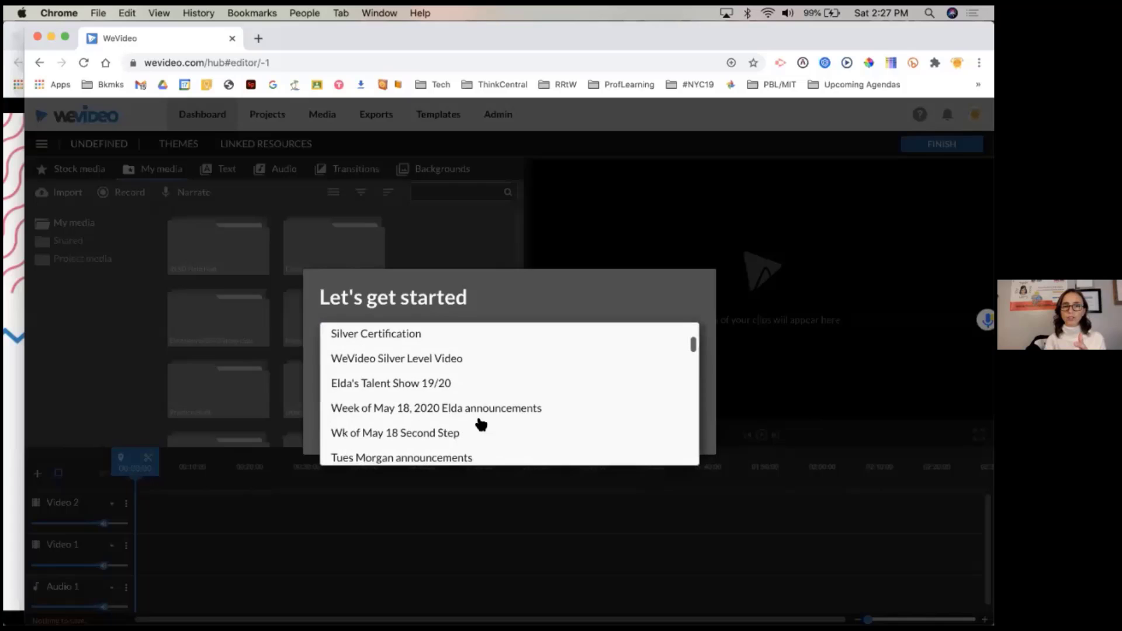
{"action": "scroll", "coordinate": [497, 374], "scroll_direction": "up", "scroll_amount": 5}
{"action": "left_click", "coordinate": [524, 307]}
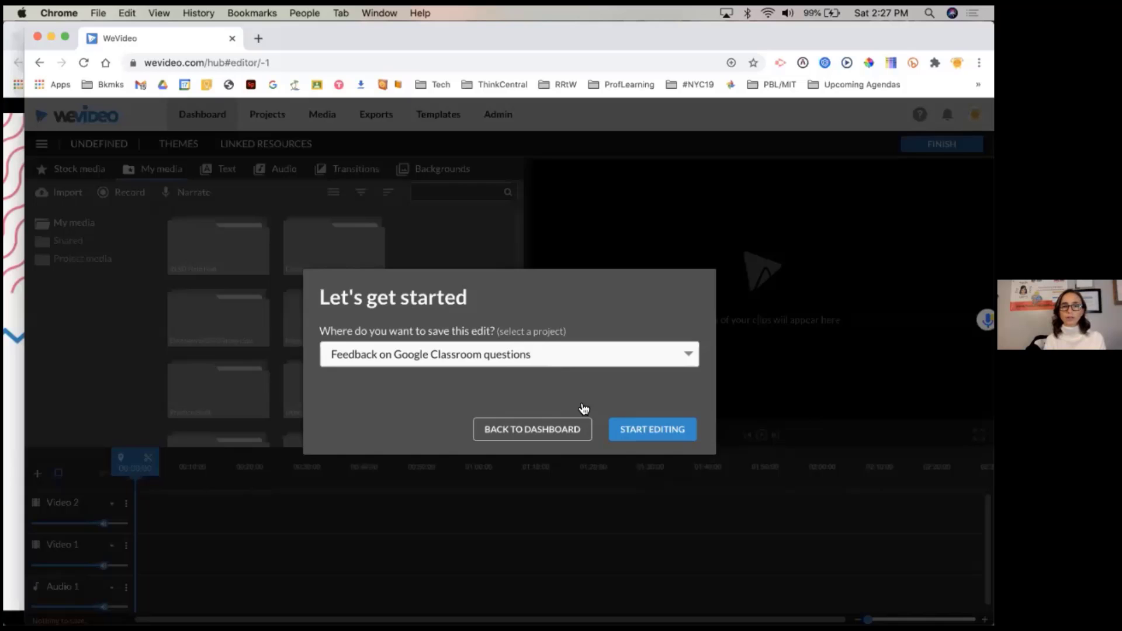
{"action": "left_click", "coordinate": [571, 430]}
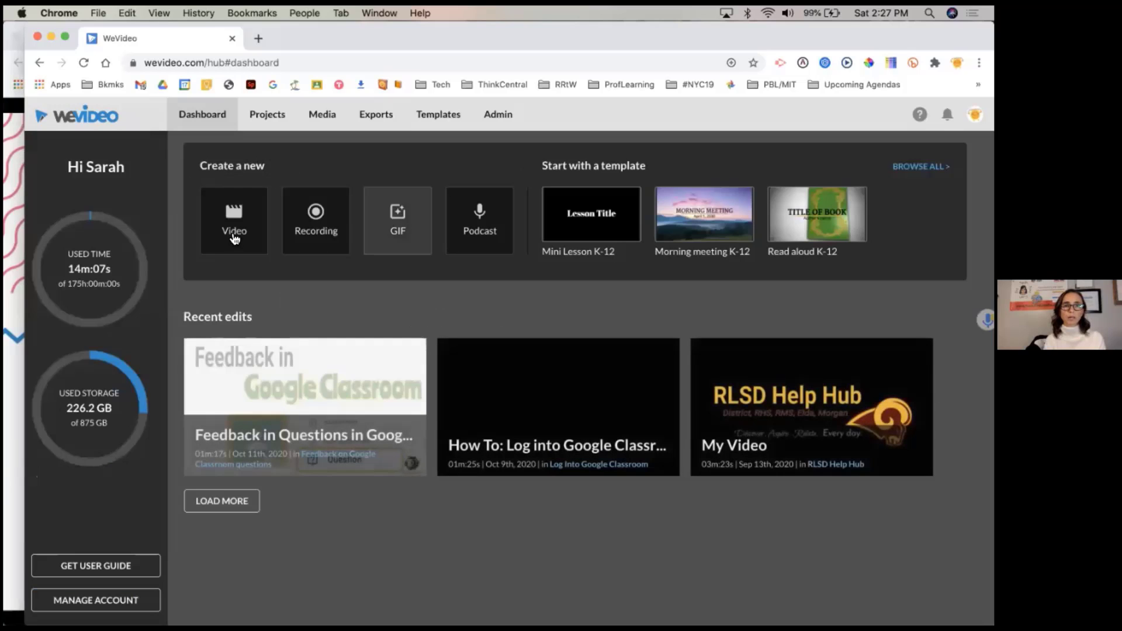
{"action": "left_click", "coordinate": [236, 228]}
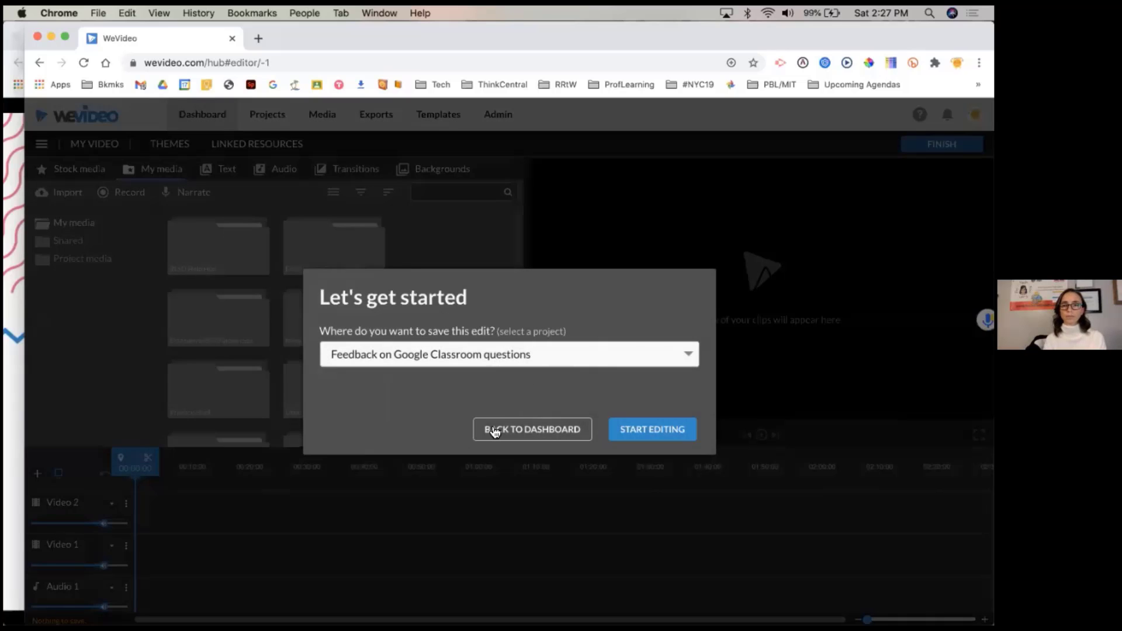
{"action": "left_click", "coordinate": [494, 432]}
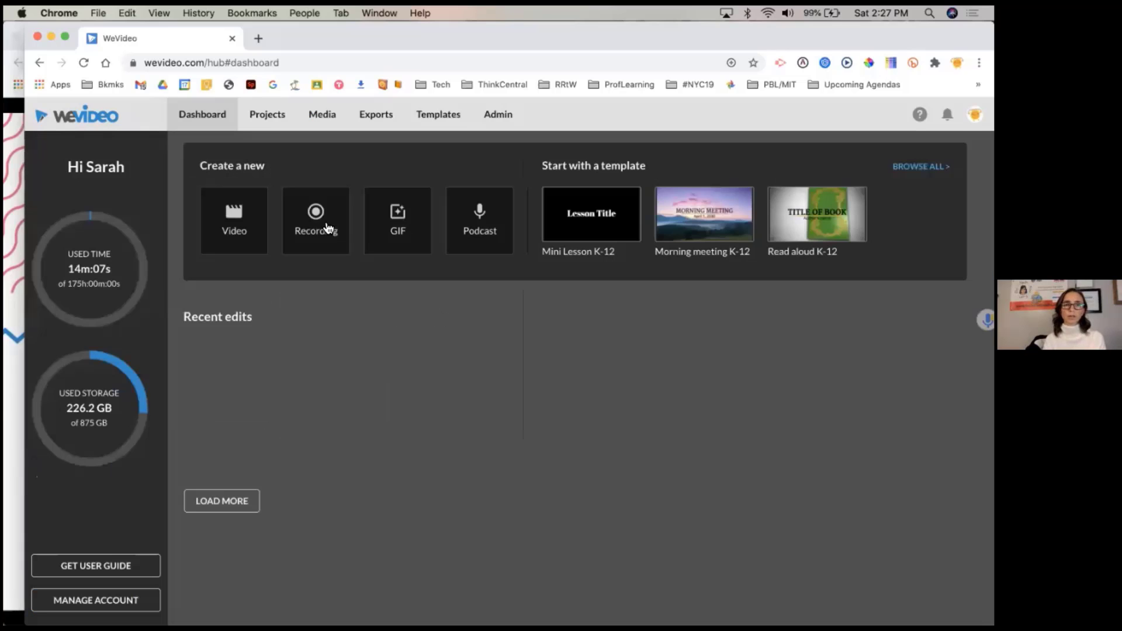
Start a new project from the projects list and title it "Practice WeVideo".
{"action": "left_click", "coordinate": [269, 120]}
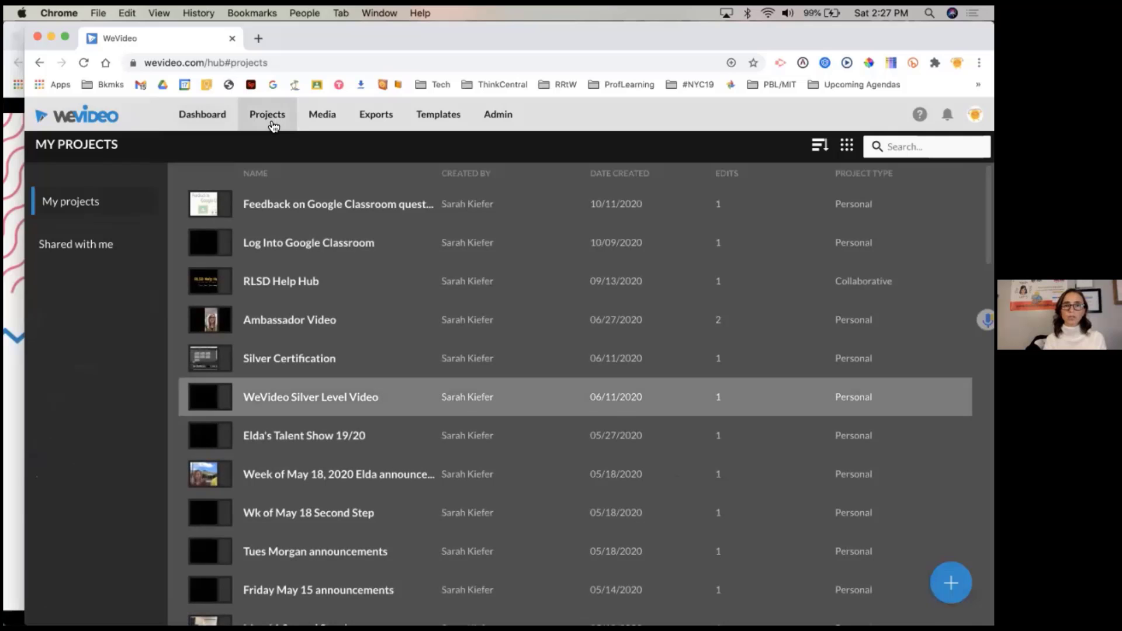
{"action": "mouse_move", "coordinate": [951, 583]}
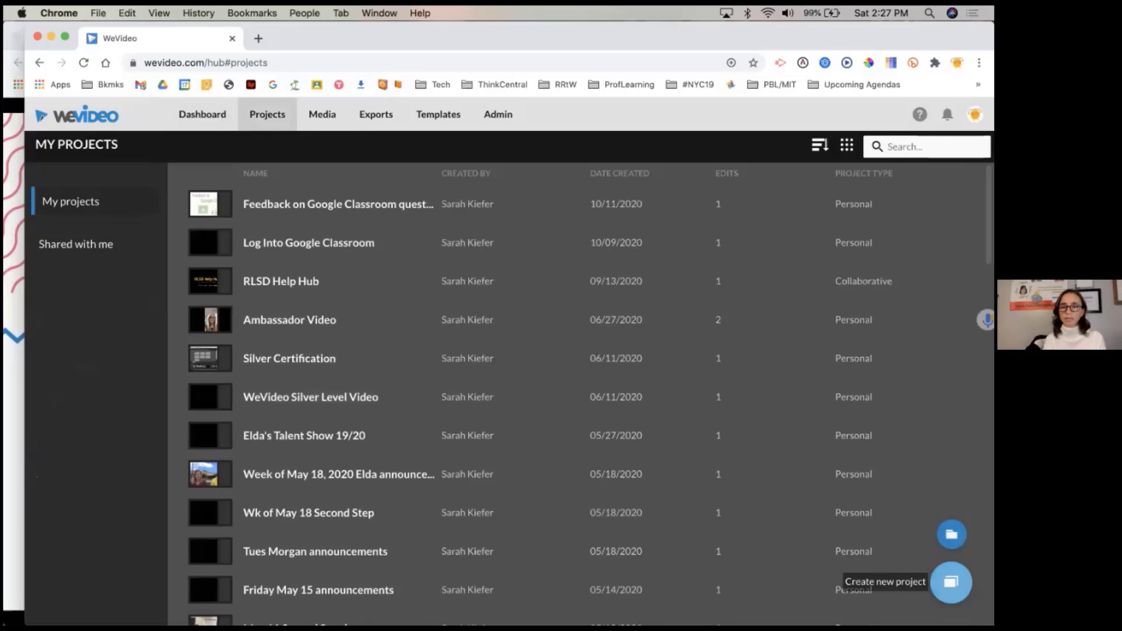
{"action": "left_click", "coordinate": [951, 581]}
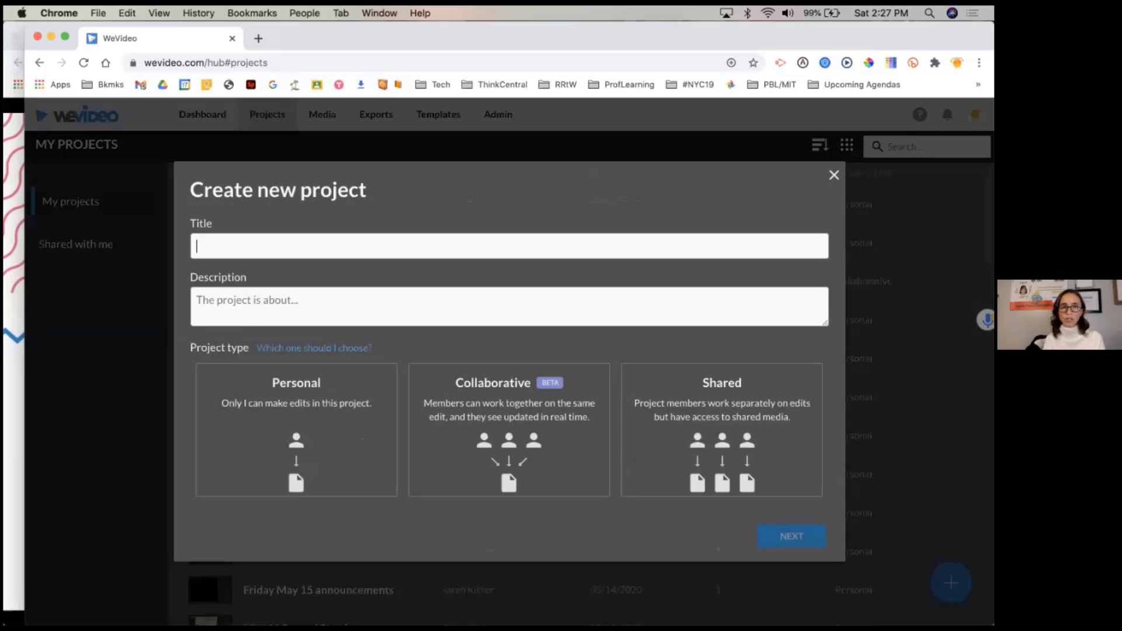
{"action": "type", "text": "Practive"}
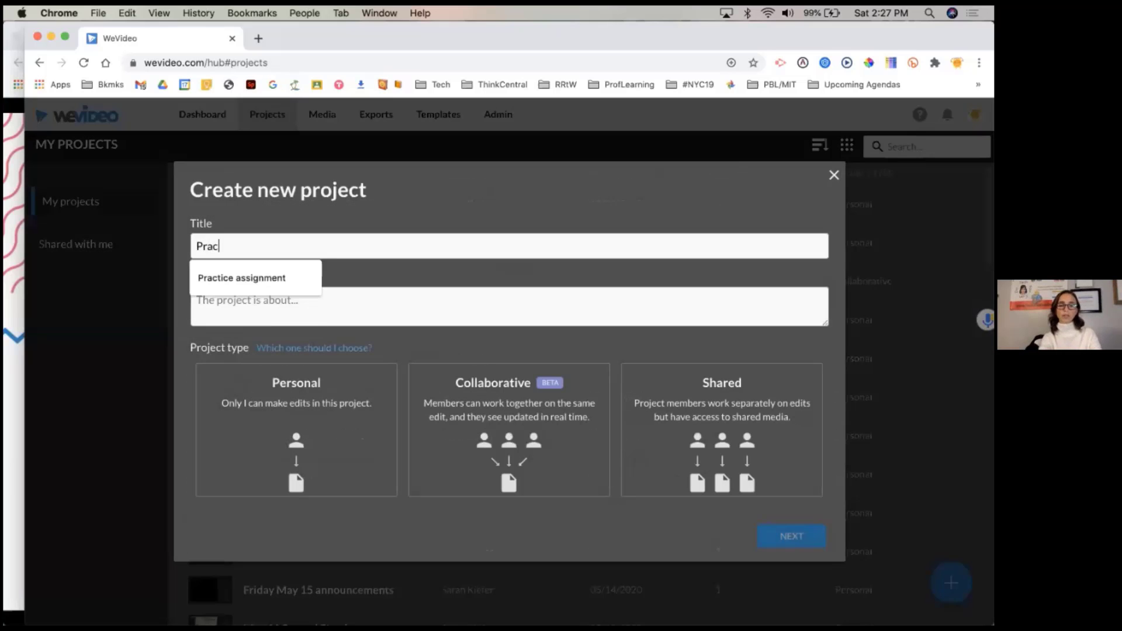
{"action": "key", "text": "BackSpace"}
{"action": "key", "text": "BackSpace"}
{"action": "key", "text": "BackSpace"}
{"action": "type", "text": "ce "}
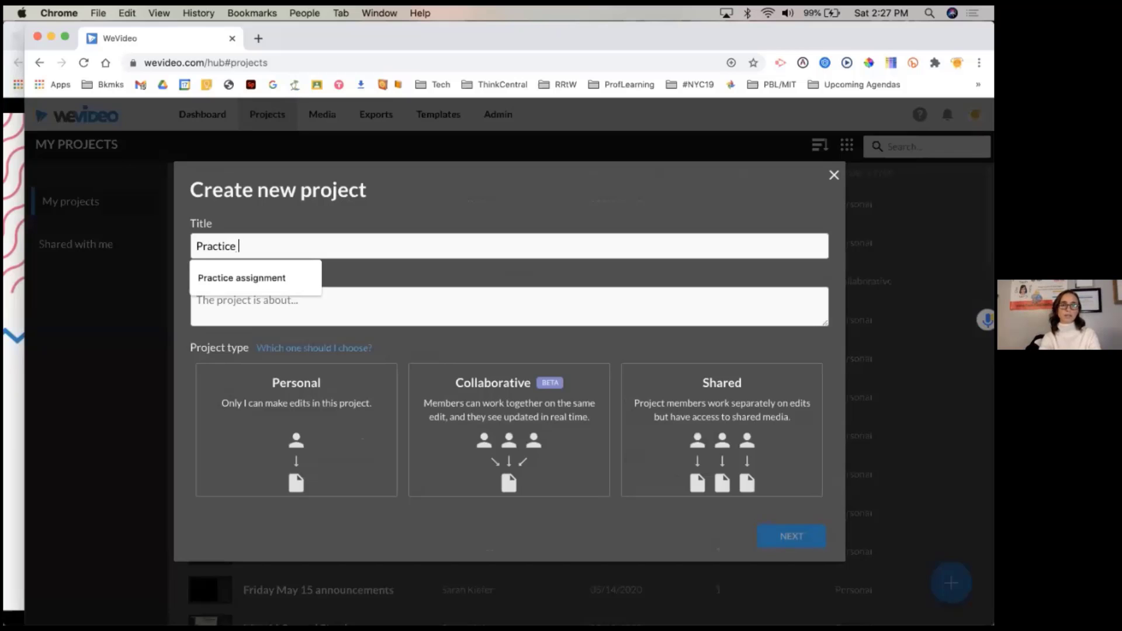
{"action": "type", "text": "WeVid"}
{"action": "key", "text": "BackSpace"}
{"action": "key", "text": "BackSpace"}
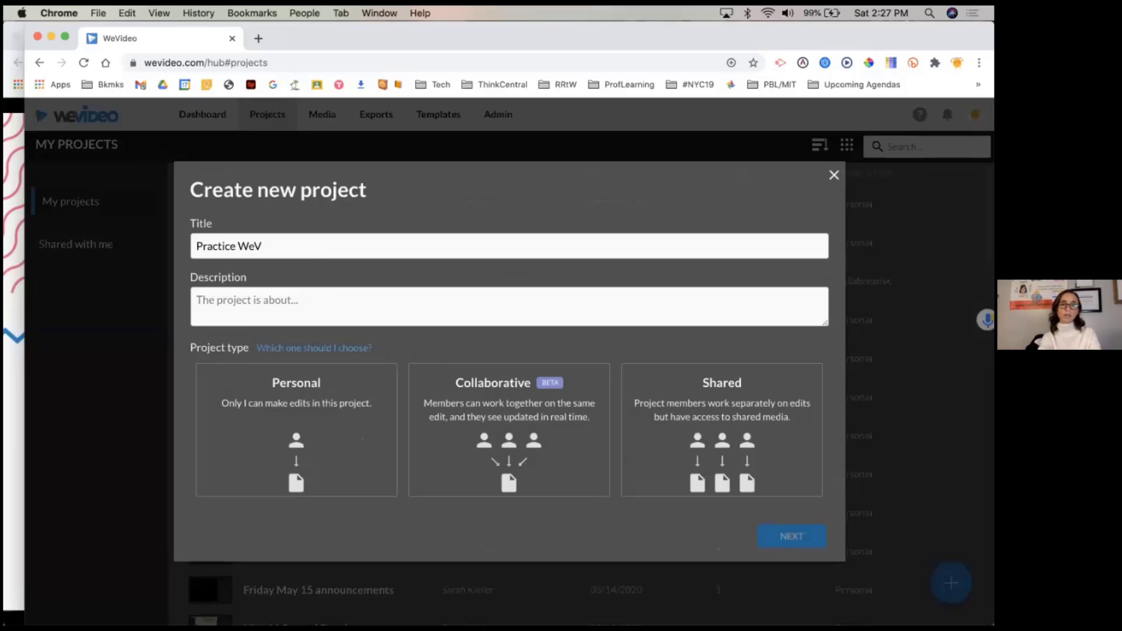
{"action": "type", "text": "ideo"}
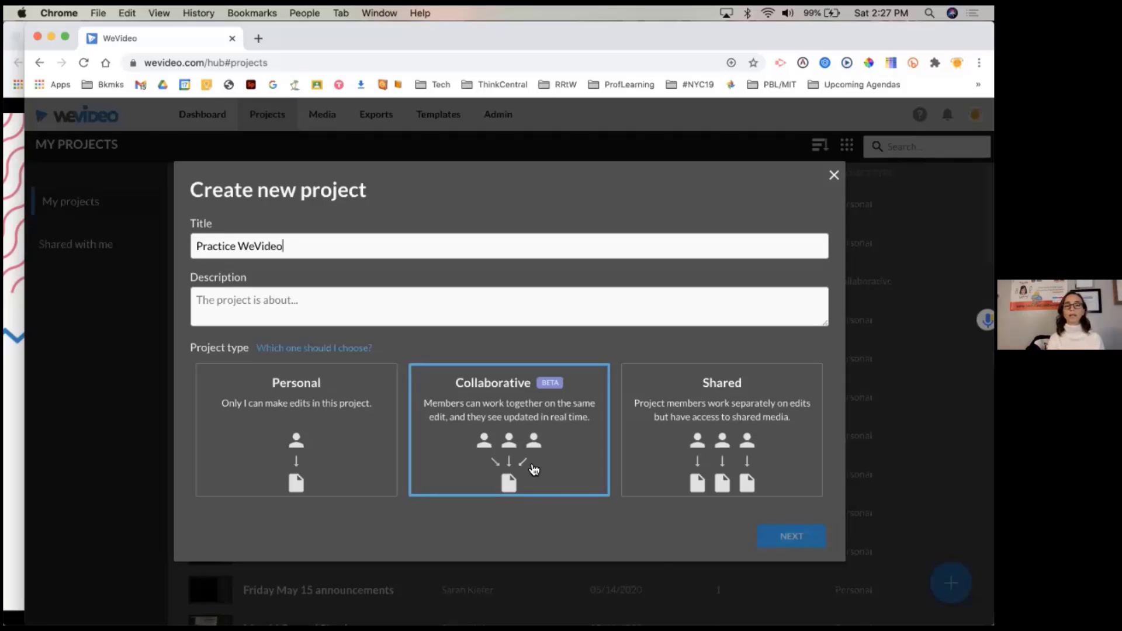
Make the project Personal, finish creating it without adding media, and start a video in it.
{"action": "left_click", "coordinate": [304, 440]}
{"action": "left_click", "coordinate": [421, 422]}
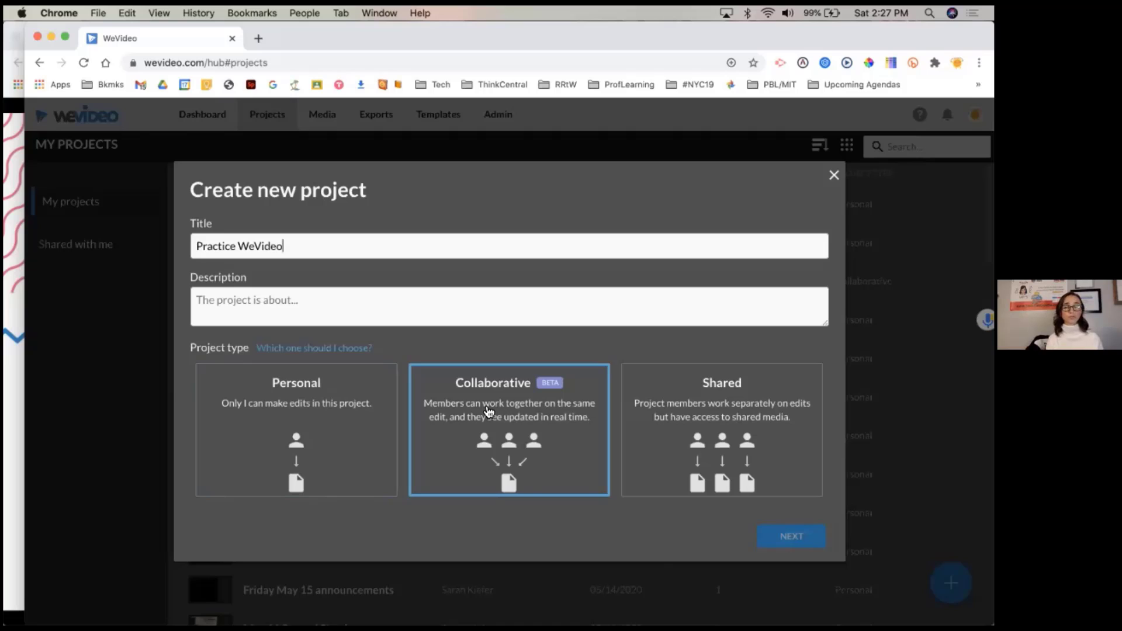
{"action": "left_click", "coordinate": [658, 404]}
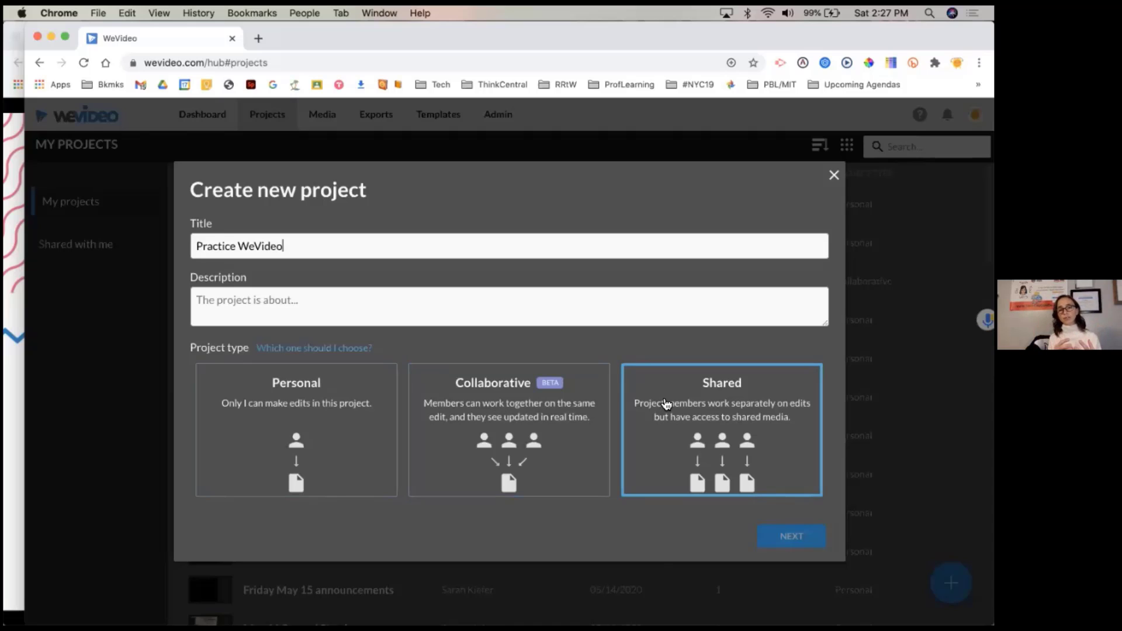
{"action": "left_click", "coordinate": [329, 431]}
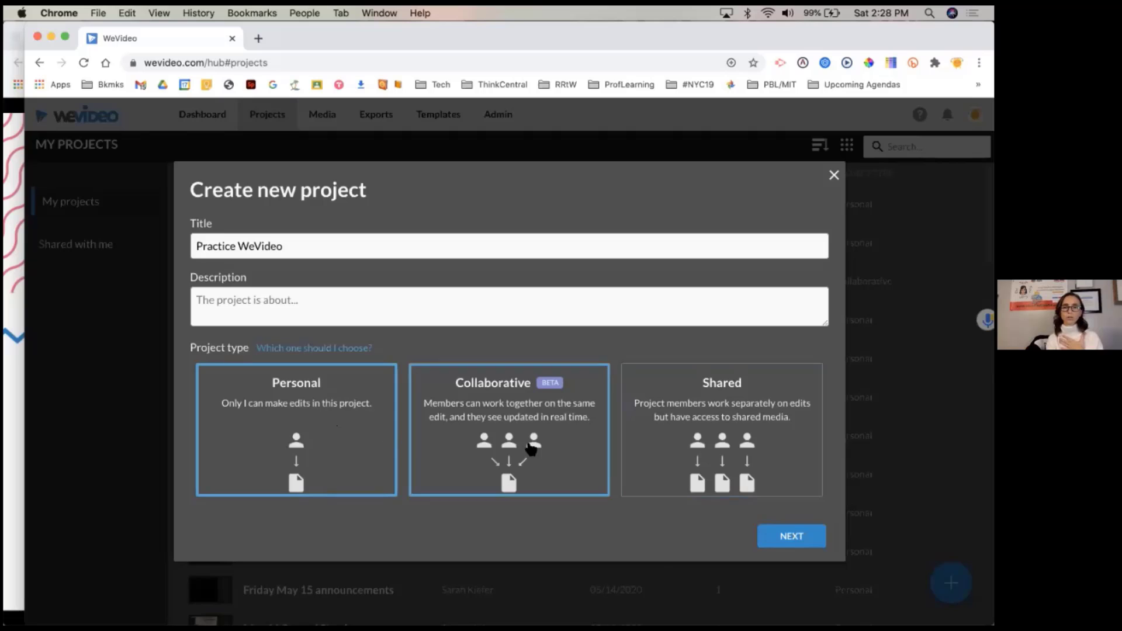
{"action": "left_click", "coordinate": [790, 536]}
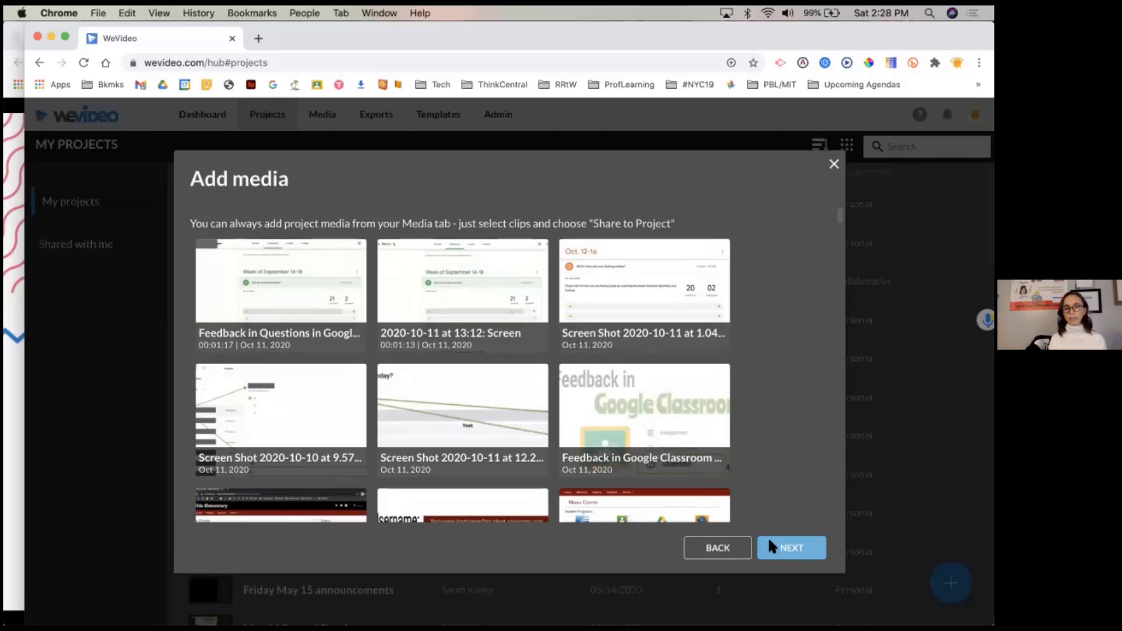
{"action": "left_click", "coordinate": [769, 541]}
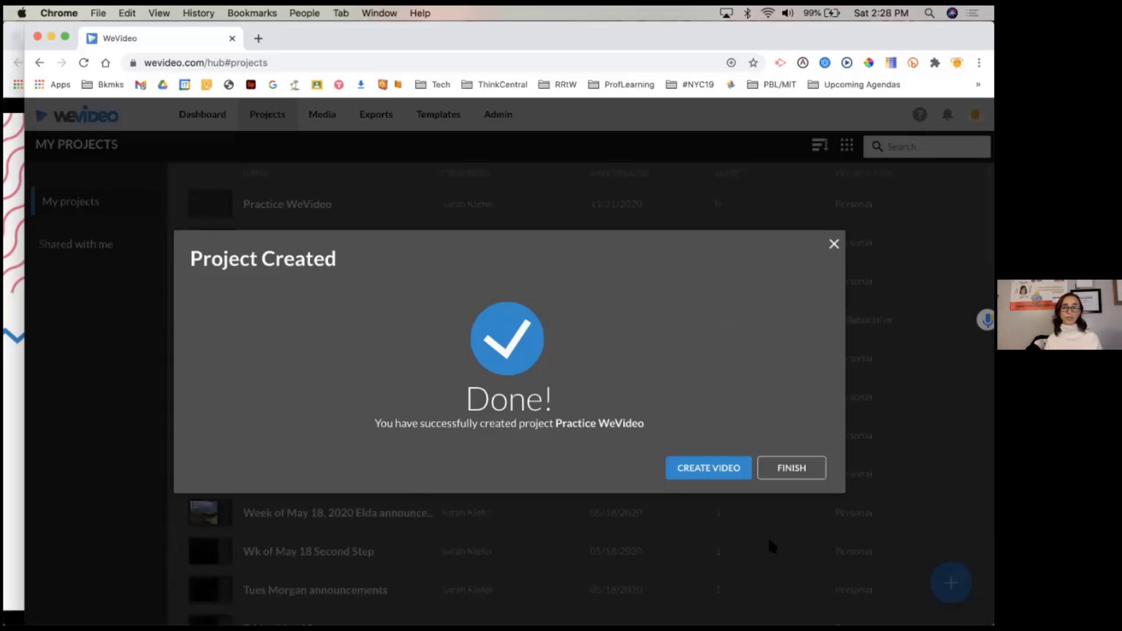
{"action": "left_click", "coordinate": [724, 475]}
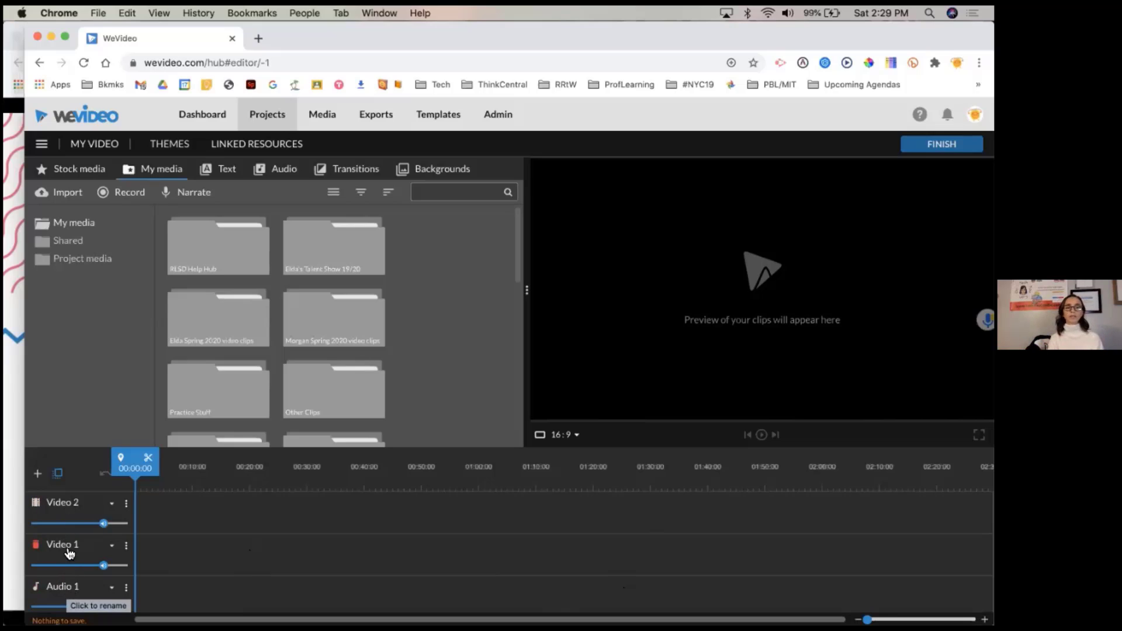
Look through the default stock media clips and images available in the video editor.
{"action": "left_click", "coordinate": [38, 478]}
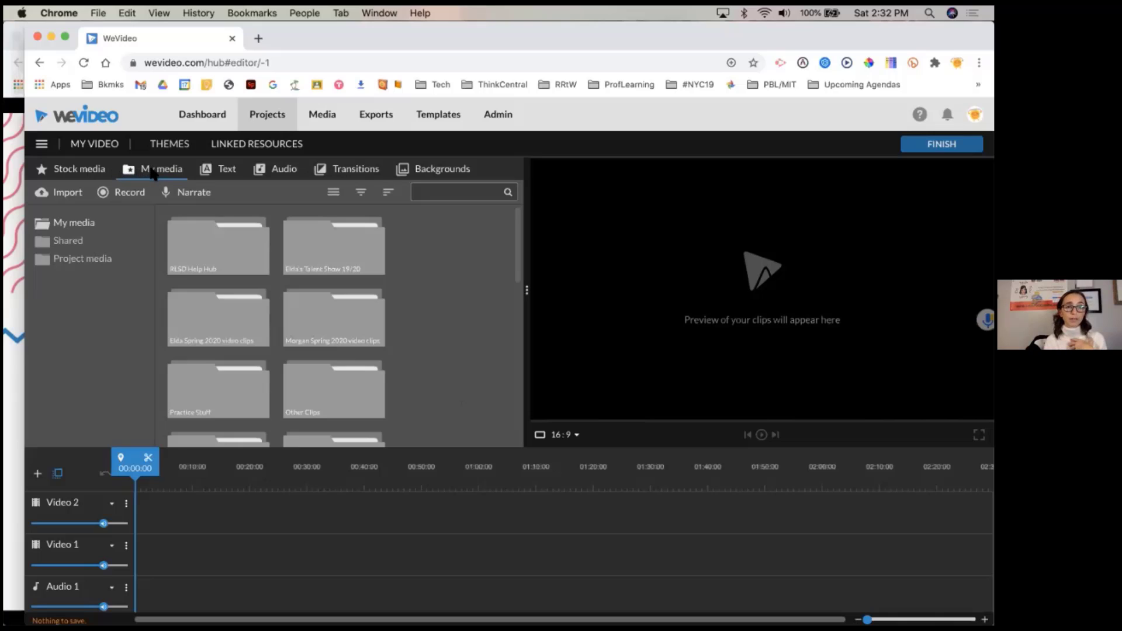
{"action": "left_click", "coordinate": [82, 170]}
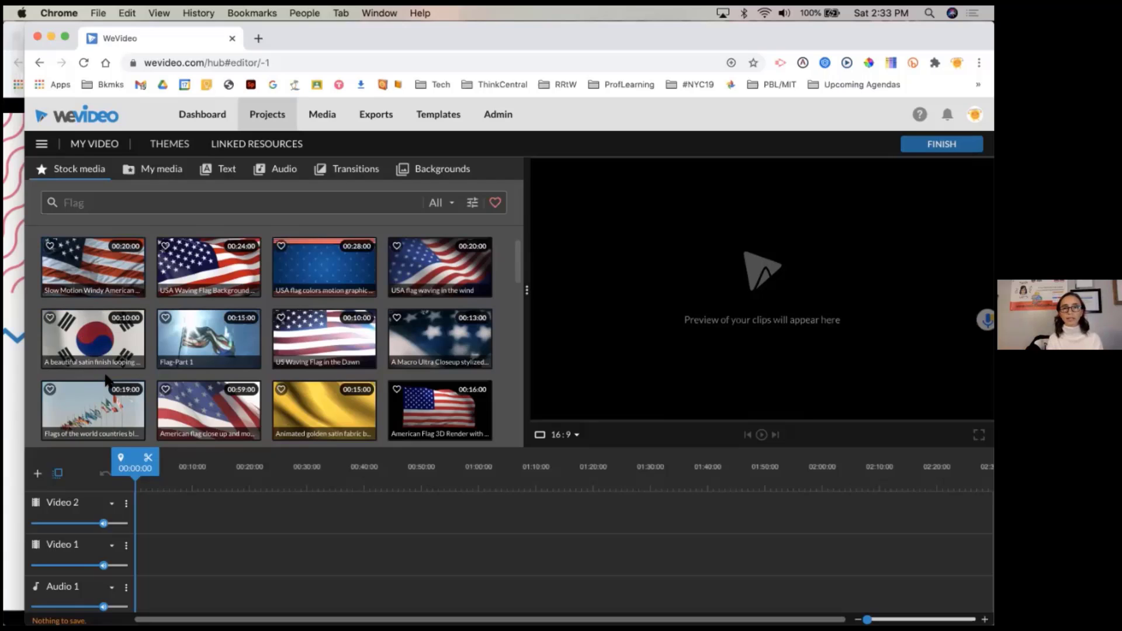
{"action": "scroll", "coordinate": [517, 266], "scroll_direction": "down", "scroll_amount": 5}
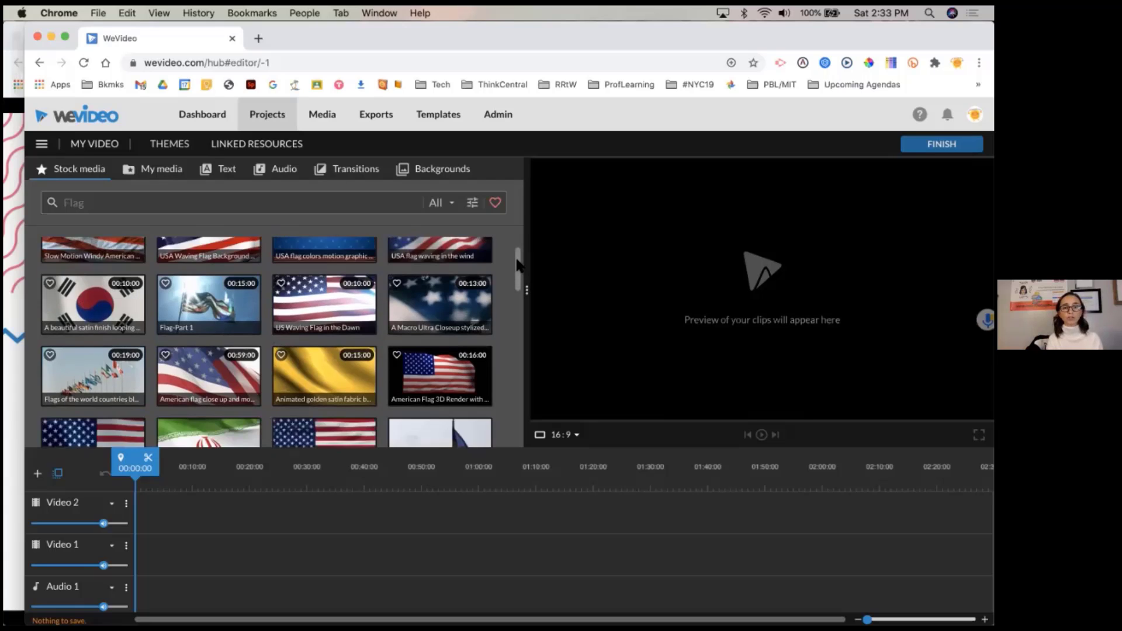
{"action": "scroll", "coordinate": [518, 266], "scroll_direction": "down", "scroll_amount": 6}
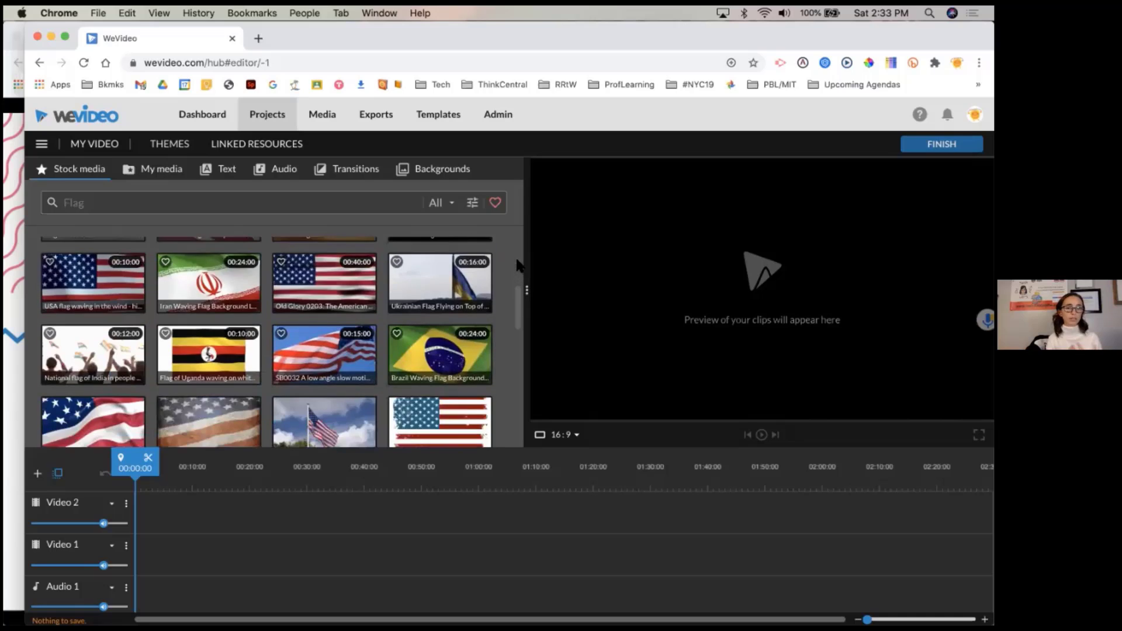
{"action": "scroll", "coordinate": [517, 266], "scroll_direction": "down", "scroll_amount": 5}
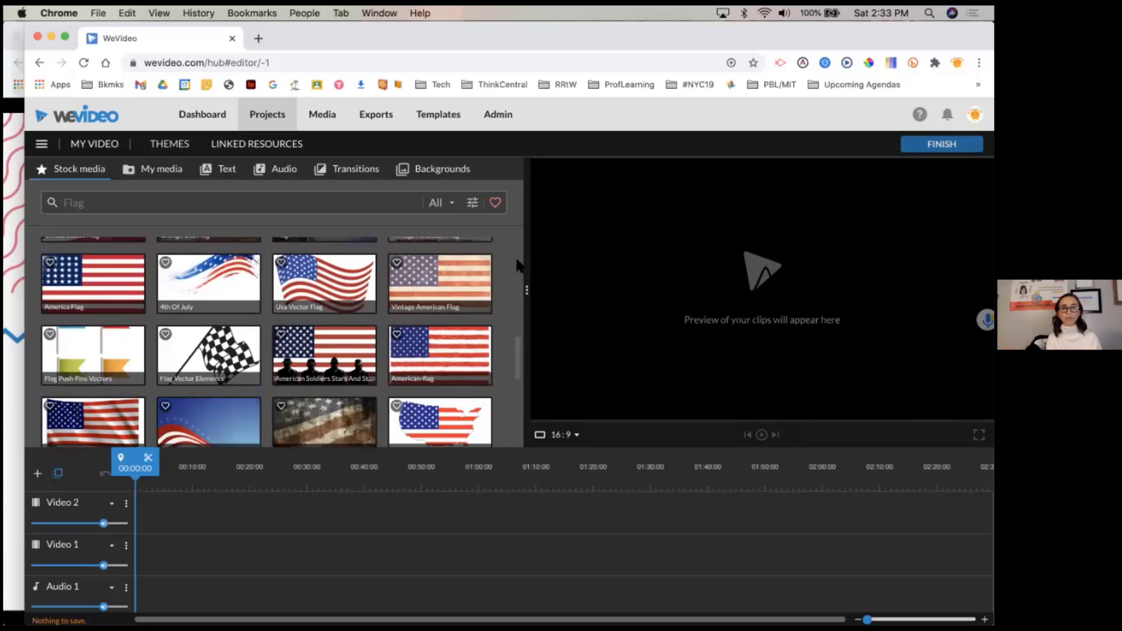
{"action": "scroll", "coordinate": [517, 266], "scroll_direction": "down", "scroll_amount": 5}
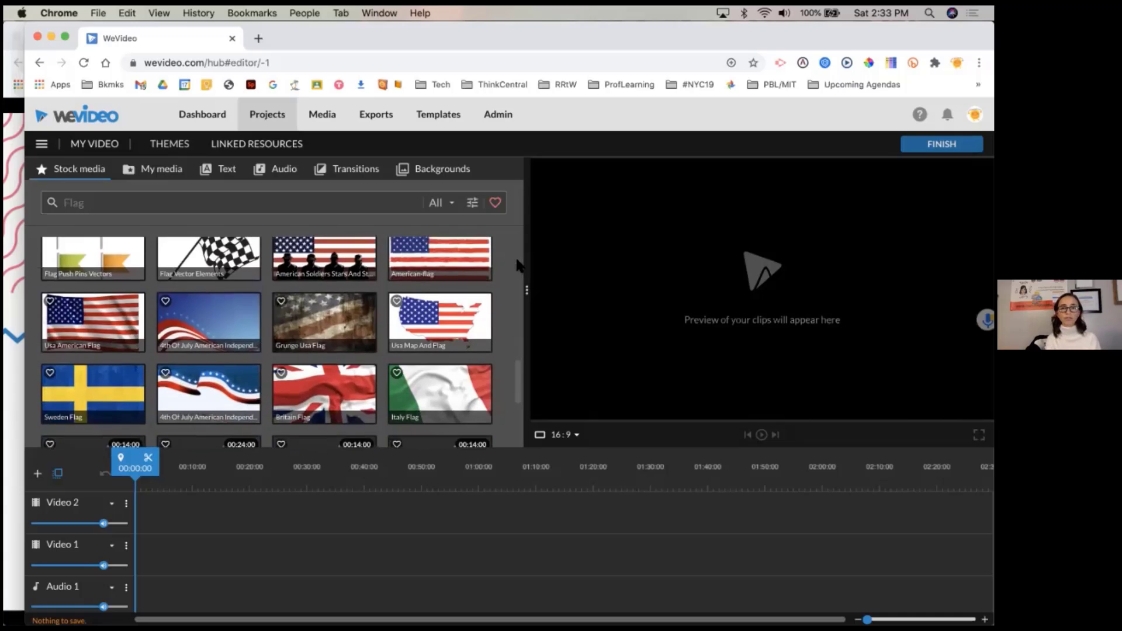
{"action": "scroll", "coordinate": [517, 266], "scroll_direction": "down", "scroll_amount": 10}
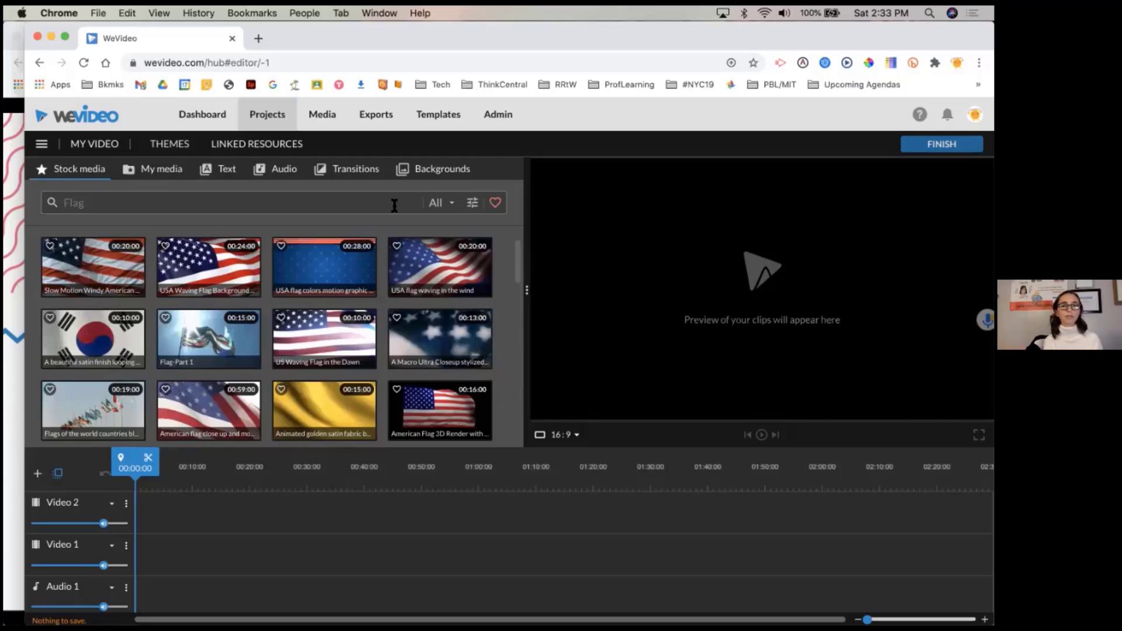
Search the stock media for "thanksgiving" and preview the hot dinner, happy thanksgiving celebration and Thanksgiving Abstract Forest clips.
{"action": "left_click", "coordinate": [337, 201]}
{"action": "type", "text": "t"}
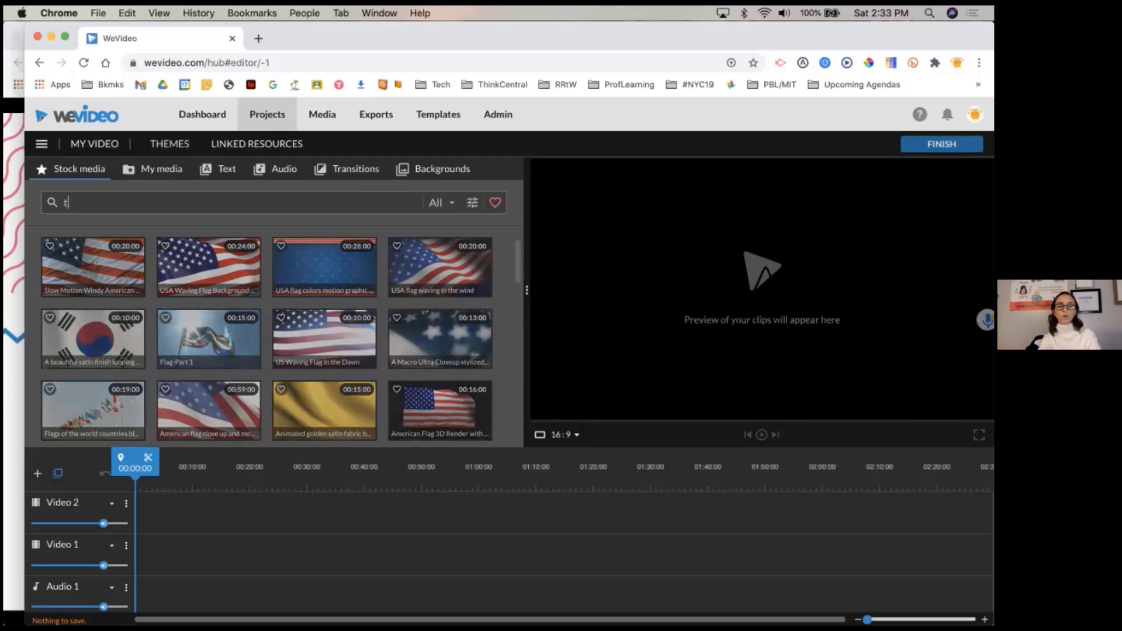
{"action": "type", "text": "hanksgiving"}
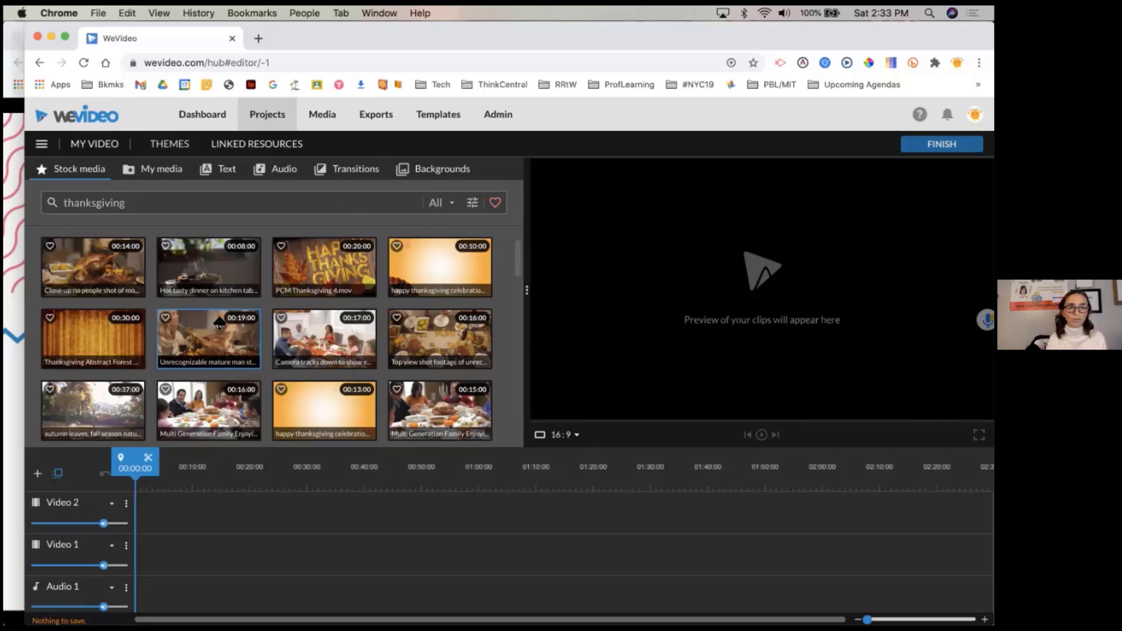
{"action": "left_click", "coordinate": [209, 266]}
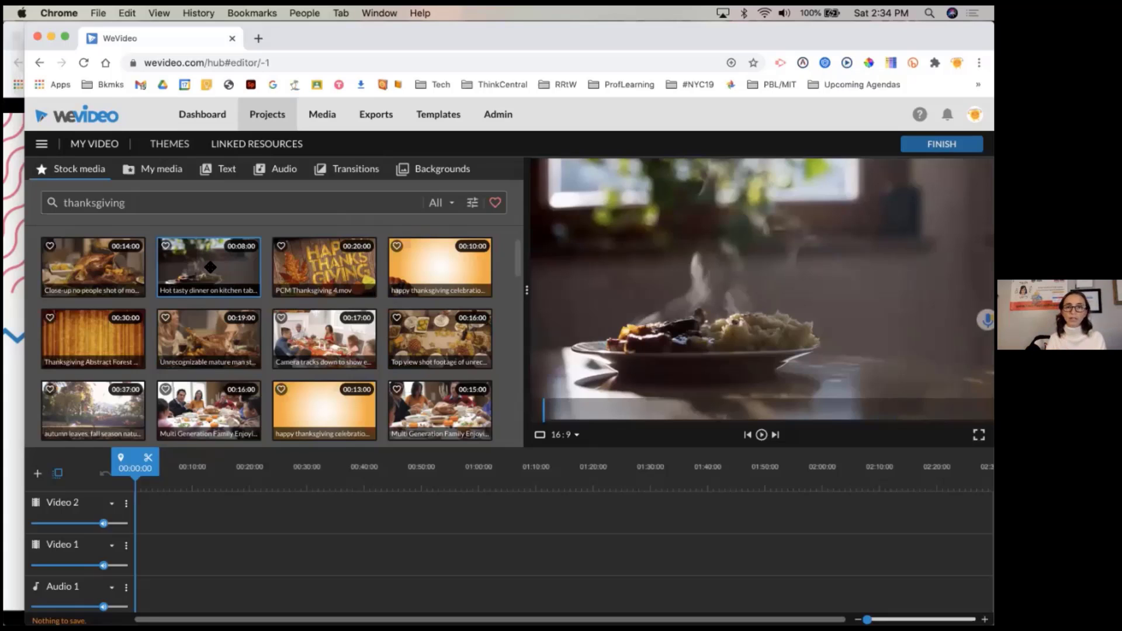
{"action": "left_click", "coordinate": [427, 278]}
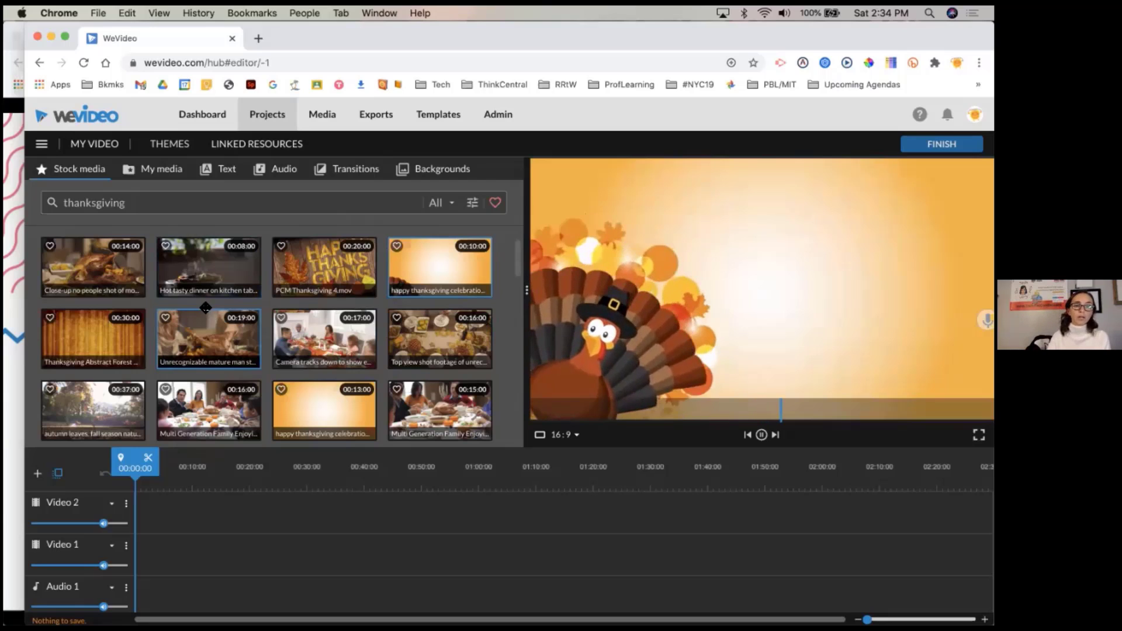
{"action": "left_click", "coordinate": [127, 339]}
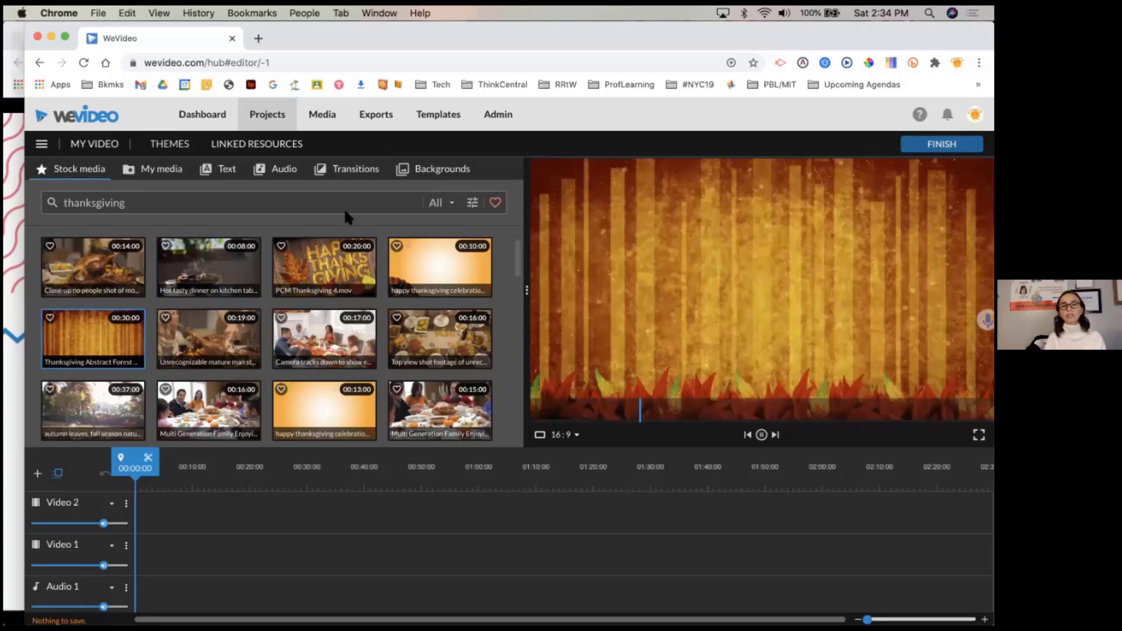
Look further through the thanksgiving results and preview the Autumn Mini Pumpkins image showing the green and orange pumpkins.
{"action": "scroll", "coordinate": [509, 293], "scroll_direction": "down", "scroll_amount": 3}
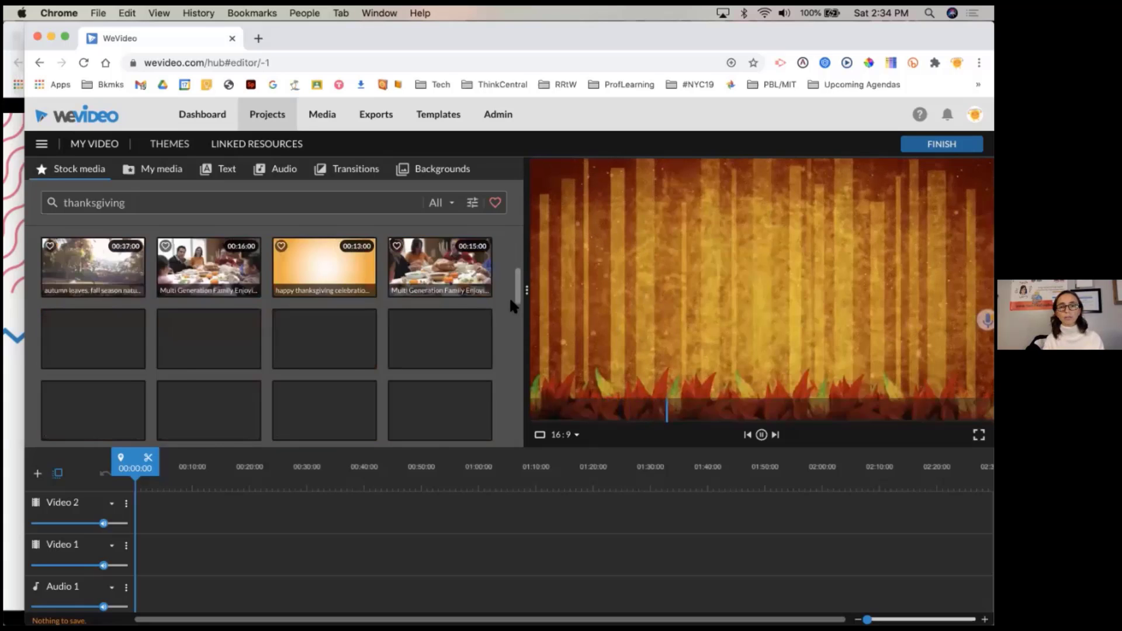
{"action": "scroll", "coordinate": [511, 305], "scroll_direction": "down", "scroll_amount": 2}
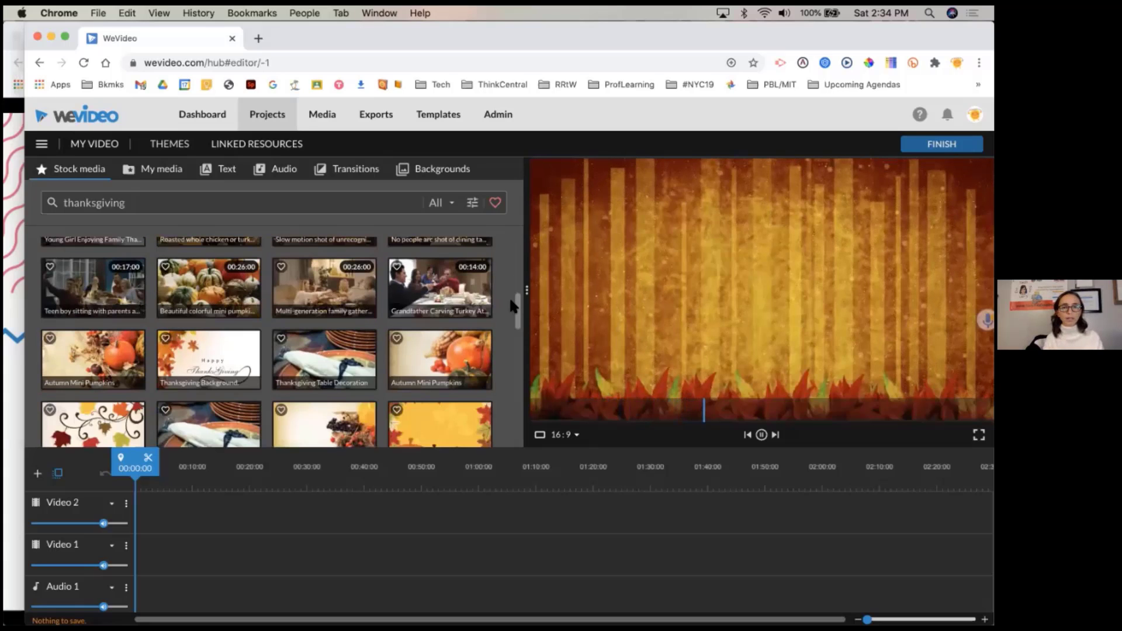
{"action": "scroll", "coordinate": [518, 319], "scroll_direction": "down", "scroll_amount": 1}
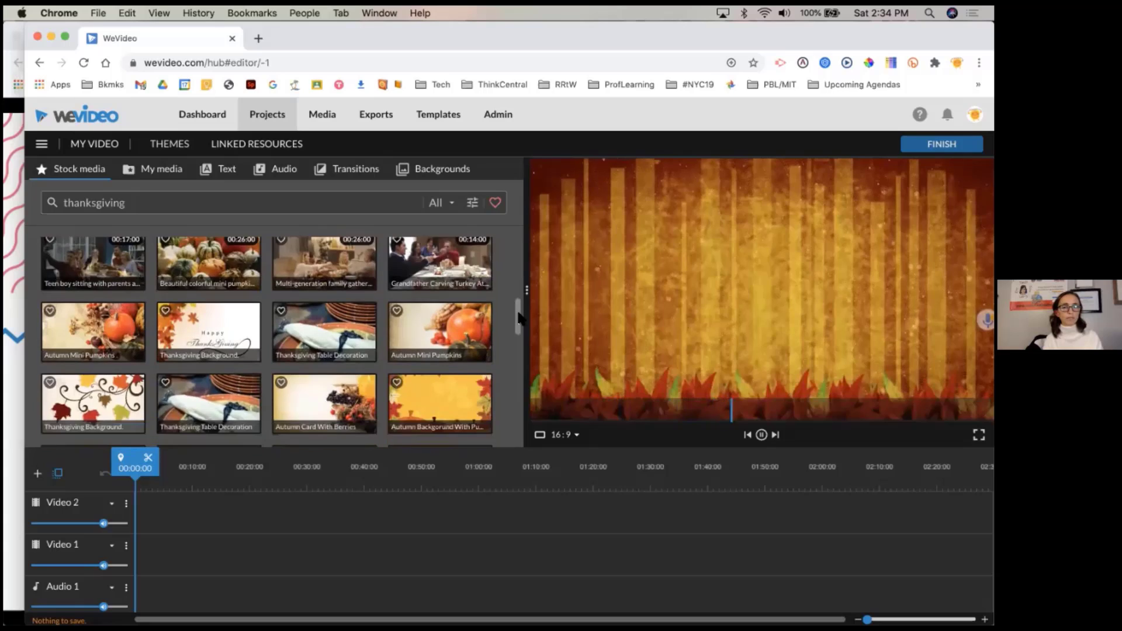
{"action": "scroll", "coordinate": [518, 318], "scroll_direction": "down", "scroll_amount": 1}
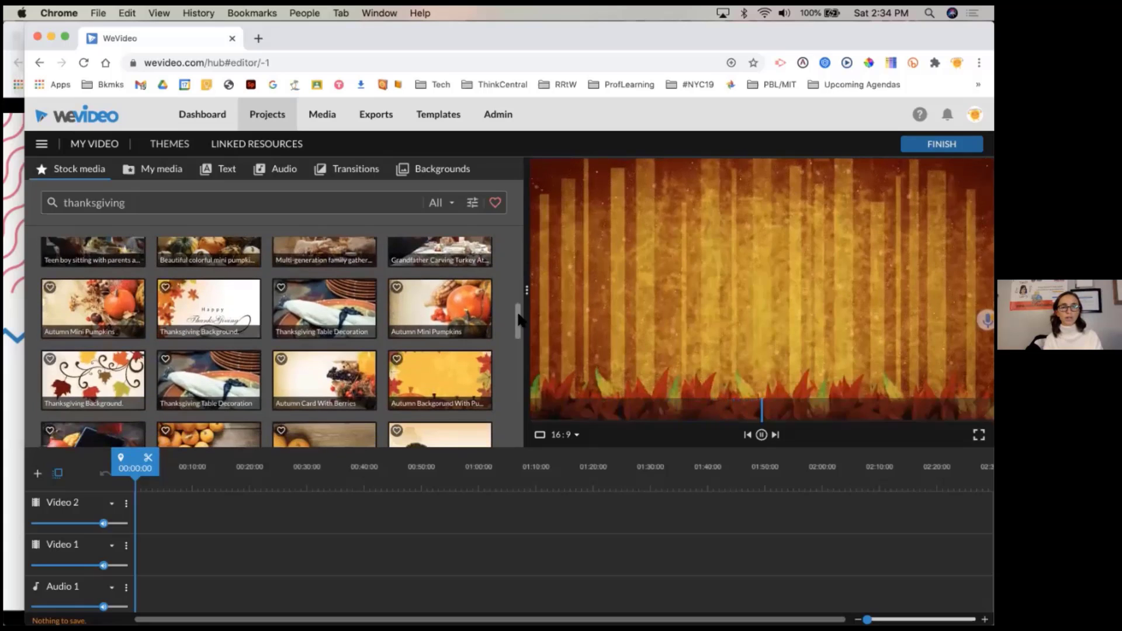
{"action": "left_click", "coordinate": [459, 298]}
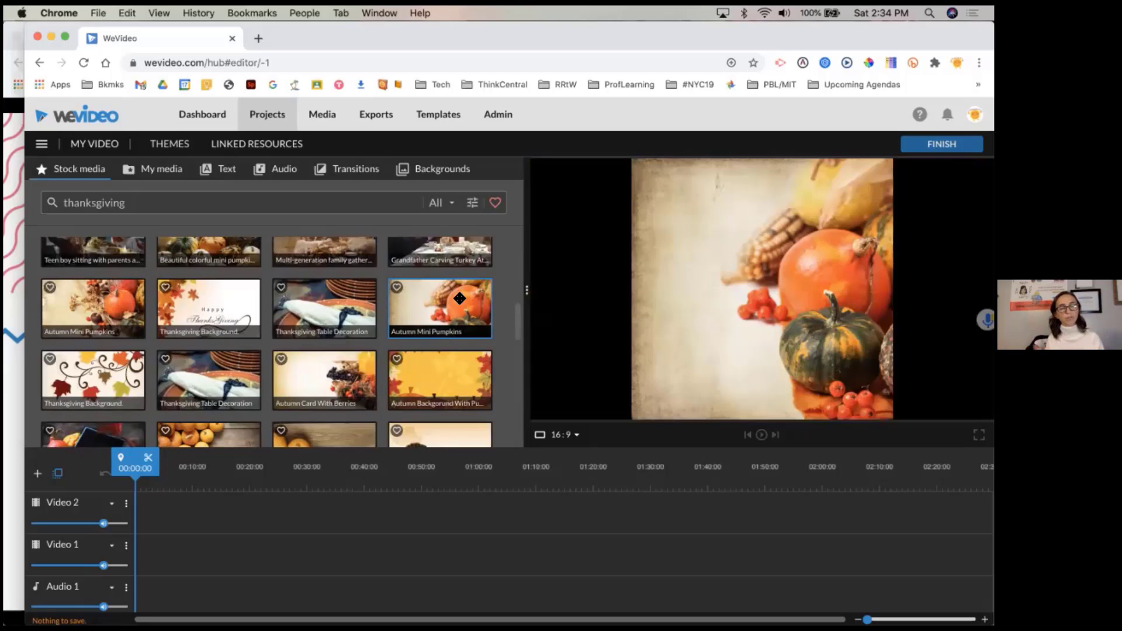
Filter the thanksgiving stock results to Images, and switch the filter to Audio.
{"action": "left_click", "coordinate": [206, 205]}
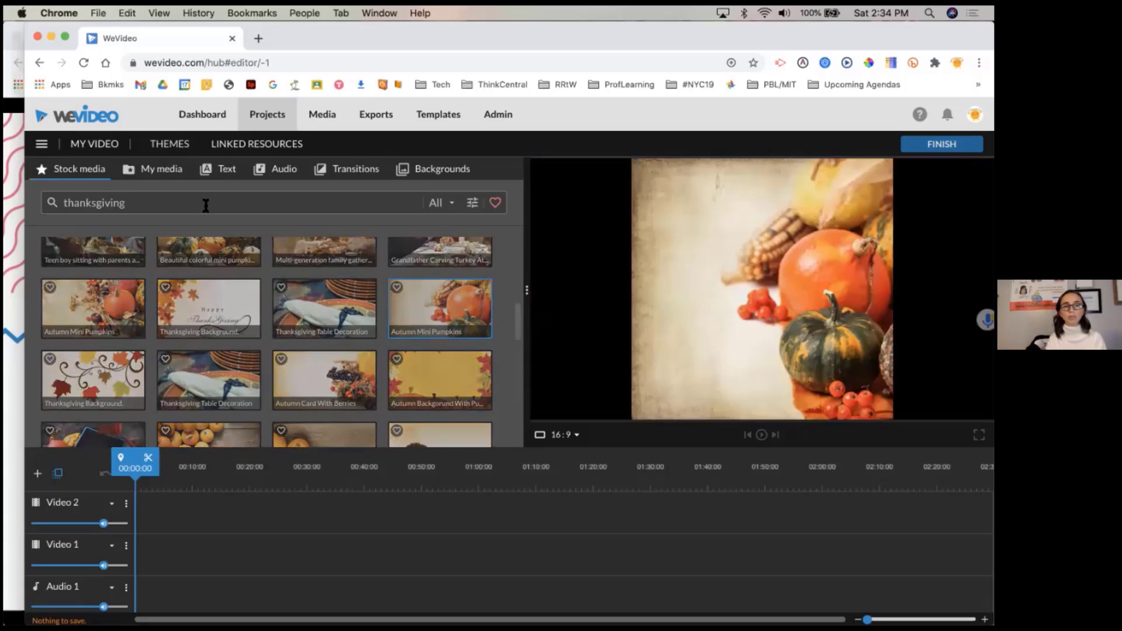
{"action": "left_click", "coordinate": [450, 209]}
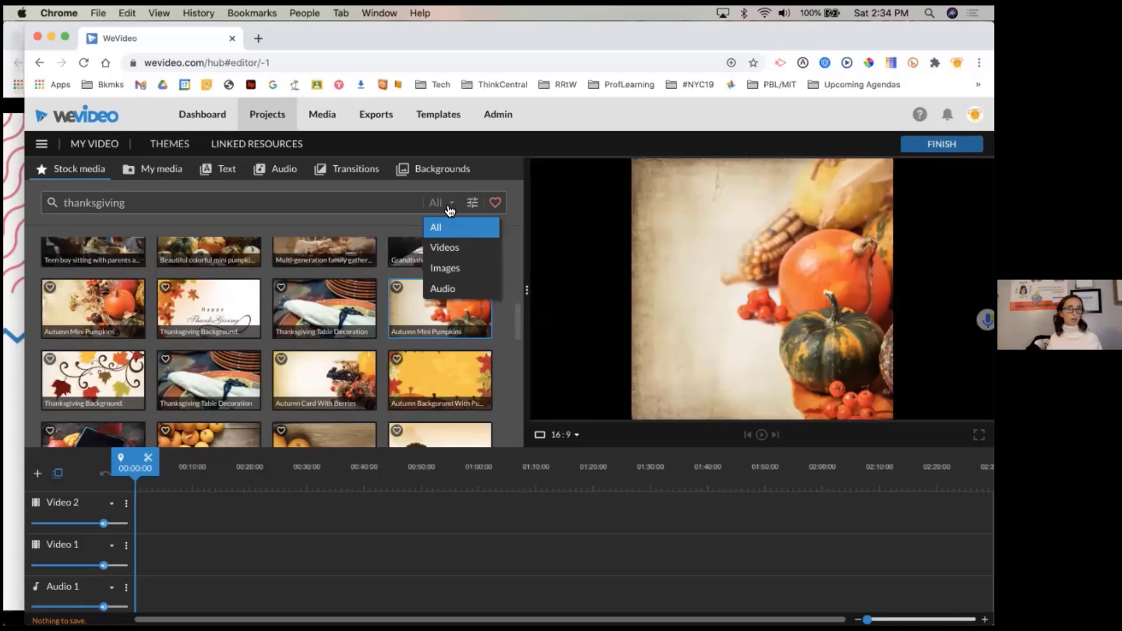
{"action": "left_click", "coordinate": [462, 269]}
{"action": "scroll", "coordinate": [461, 271], "scroll_direction": "down", "scroll_amount": 2}
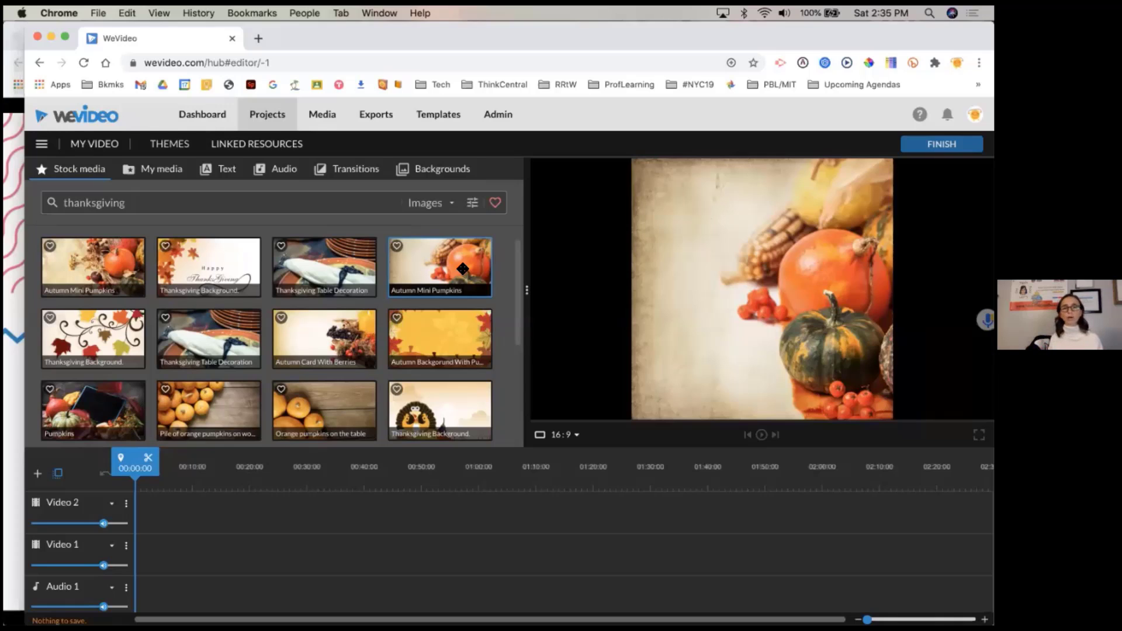
{"action": "left_click", "coordinate": [438, 205]}
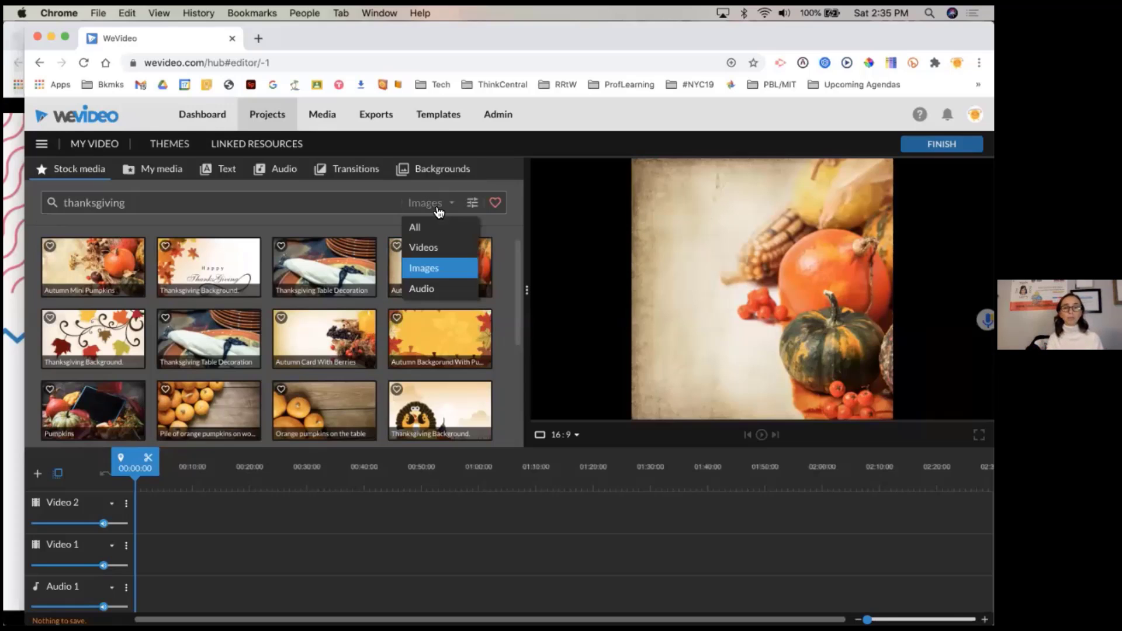
{"action": "left_click", "coordinate": [435, 288]}
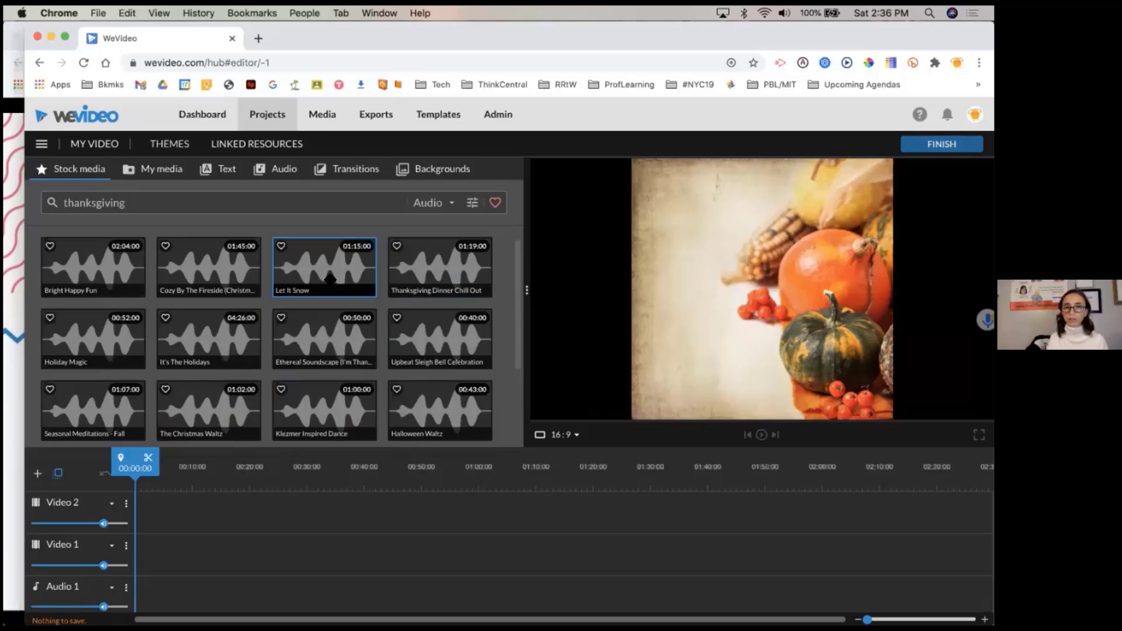
Preview the Let It Snow audio clip from the thanksgiving results and stop its playback.
{"action": "left_click", "coordinate": [330, 279]}
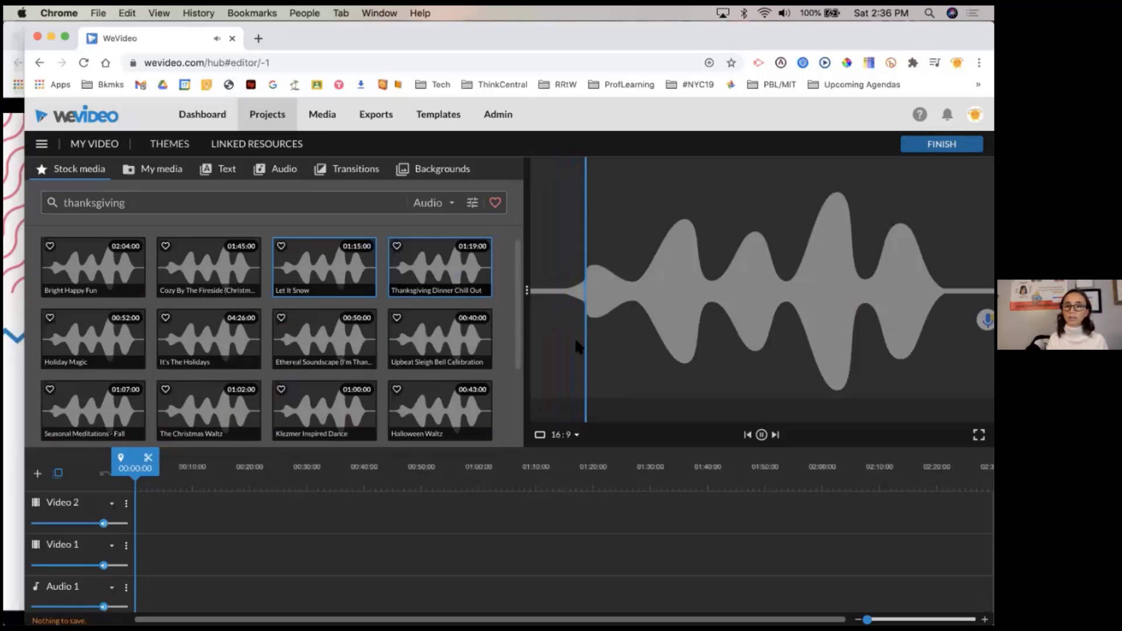
{"action": "left_click", "coordinate": [762, 436]}
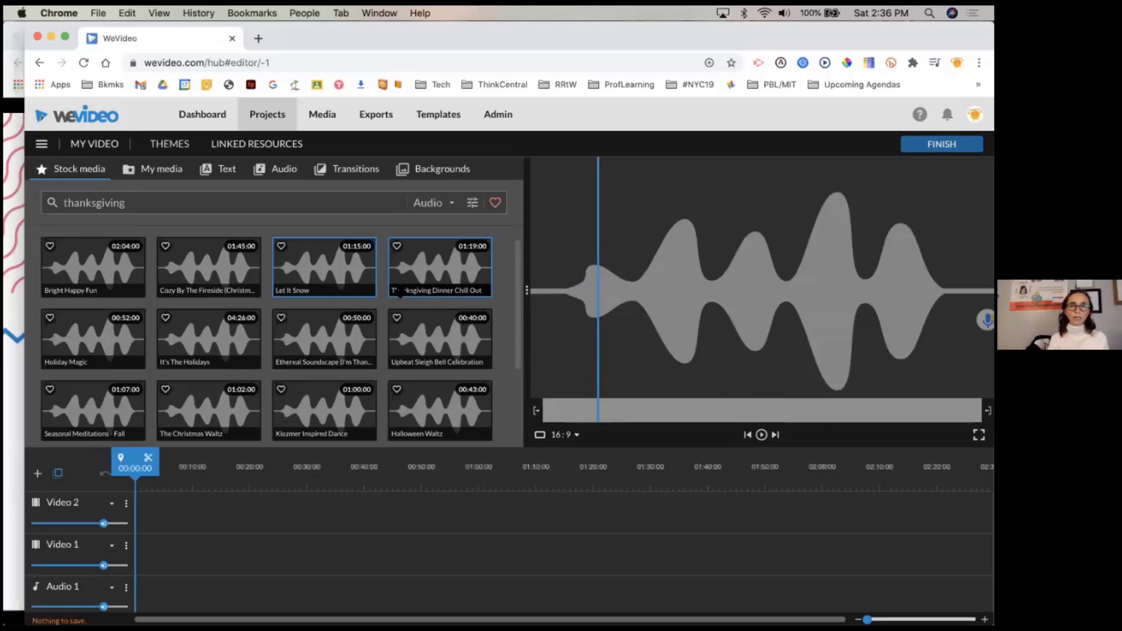
Search the stock media for "soccer" and filter the results to Images.
{"action": "double_click", "coordinate": [130, 202]}
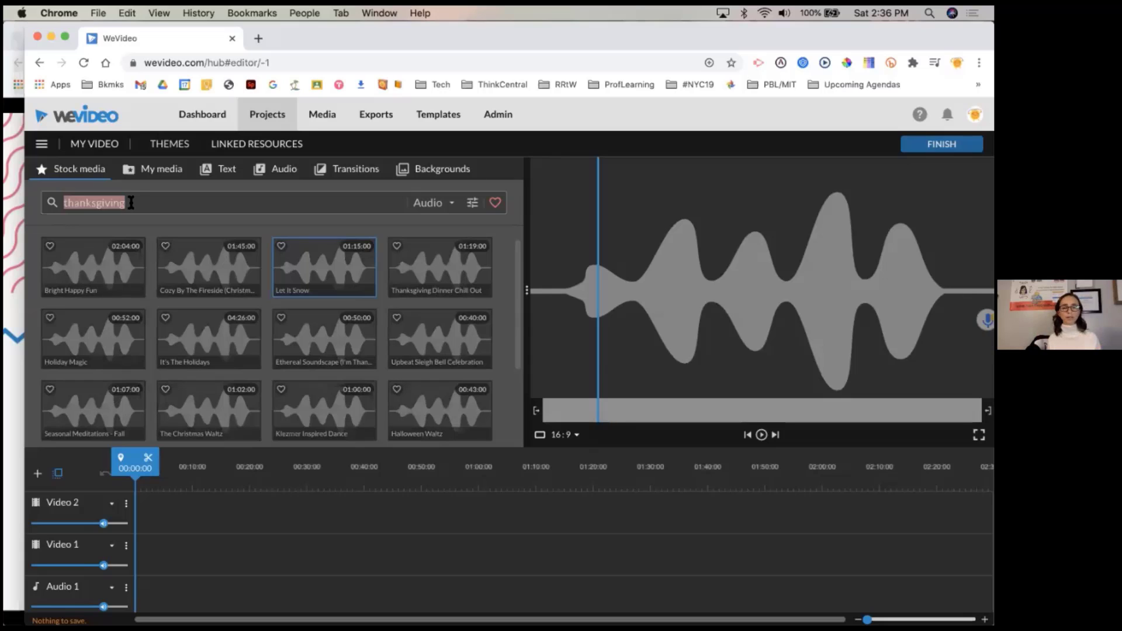
{"action": "type", "text": "soccer"}
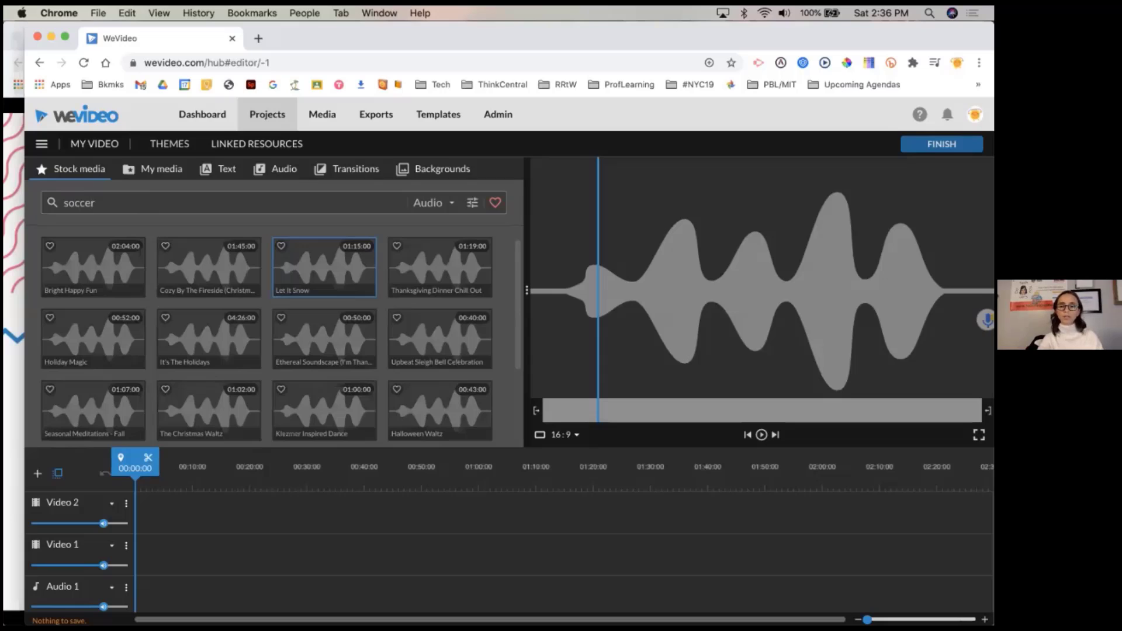
{"action": "key", "text": "Return"}
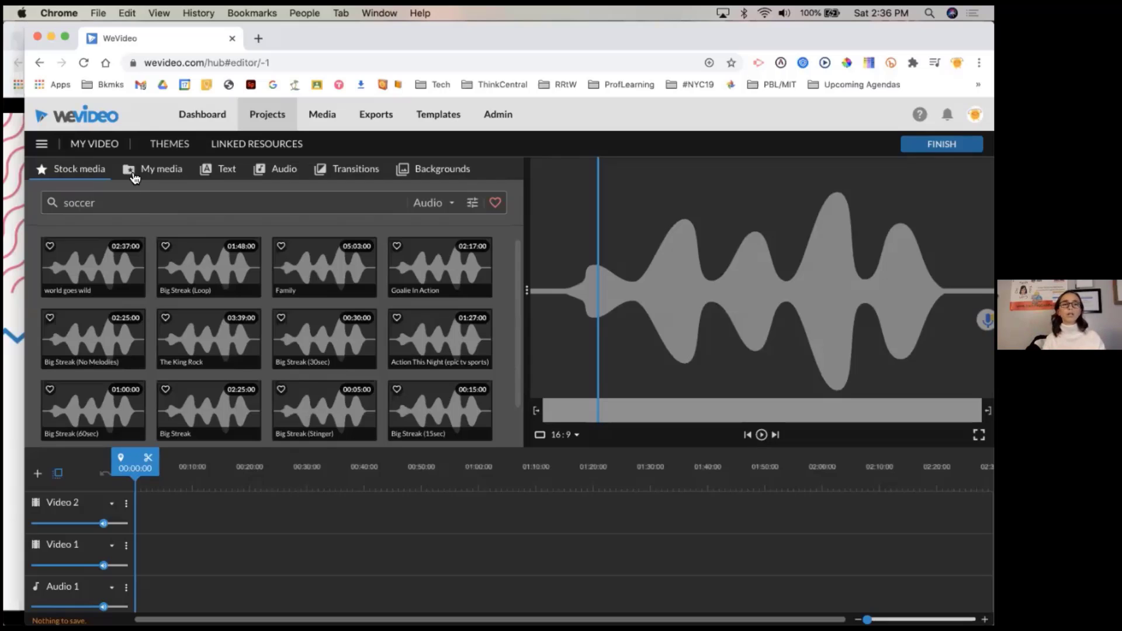
{"action": "left_click", "coordinate": [445, 204]}
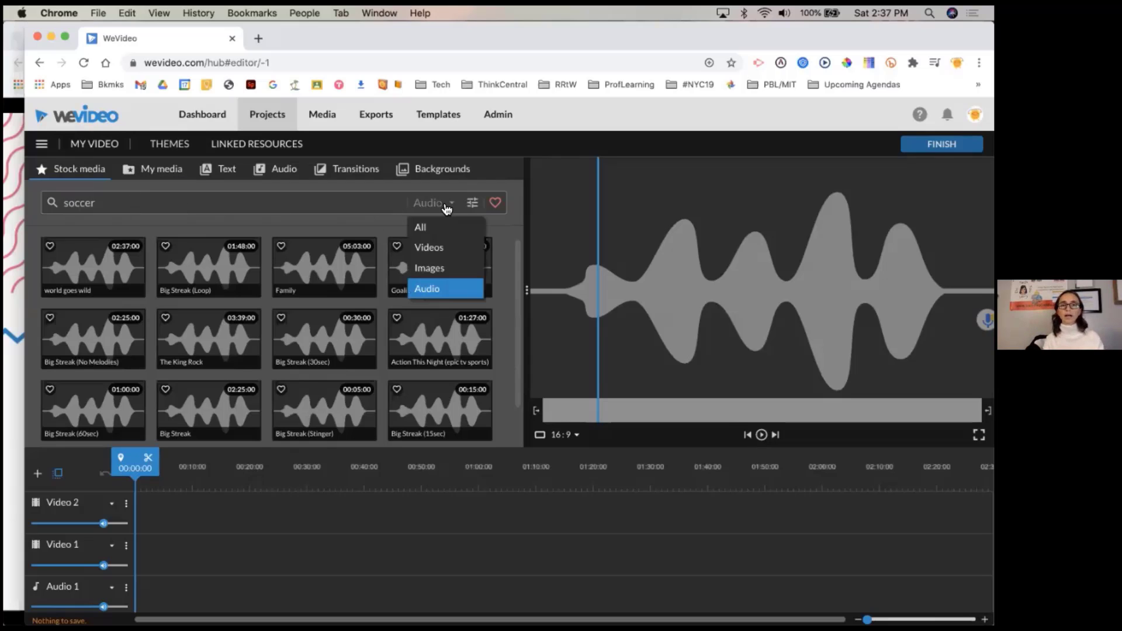
{"action": "left_click", "coordinate": [433, 271]}
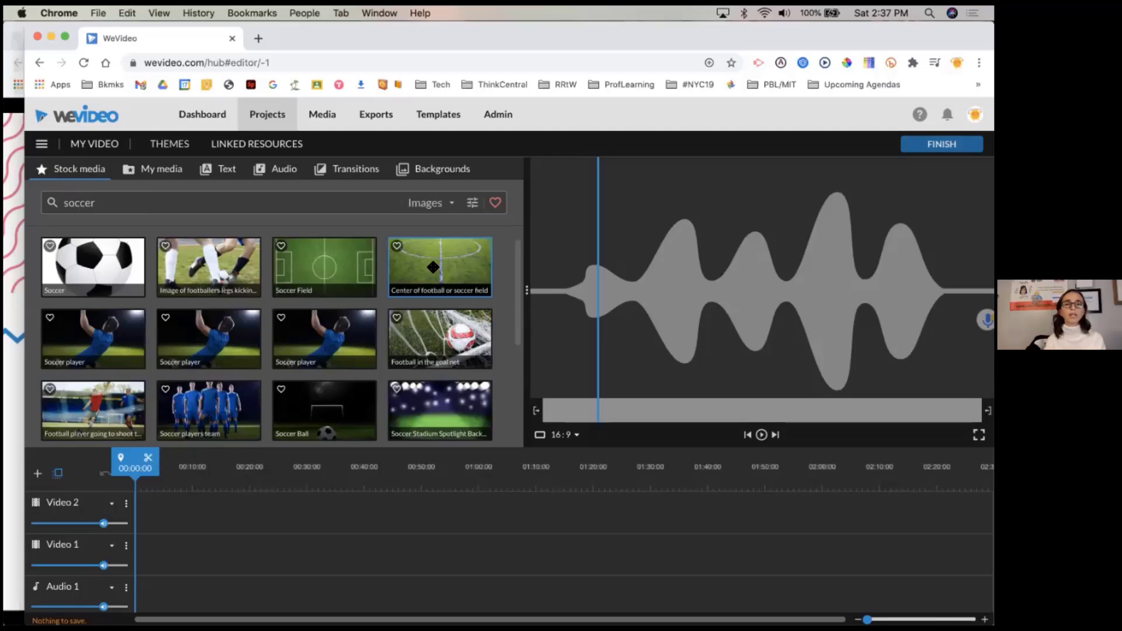
Preview the Soccer Field image, add the Center of football or soccer field image at the start of Video 1, and play the timeline.
{"action": "left_click", "coordinate": [324, 256]}
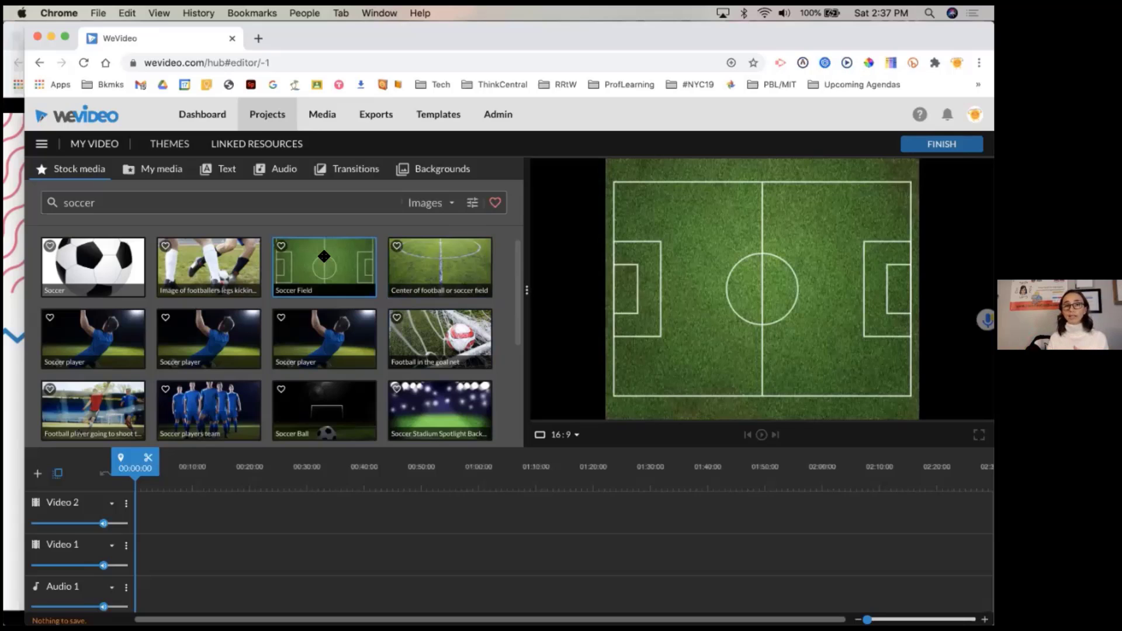
{"action": "left_click", "coordinate": [419, 255]}
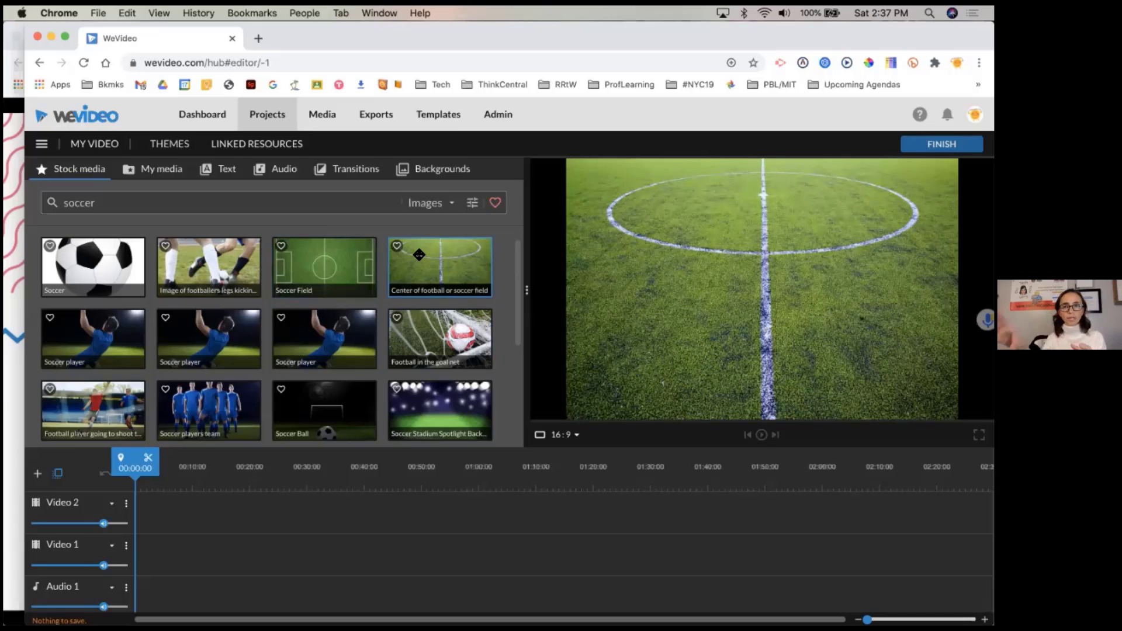
{"action": "left_click_drag", "start_coordinate": [419, 255], "coordinate": [149, 559]}
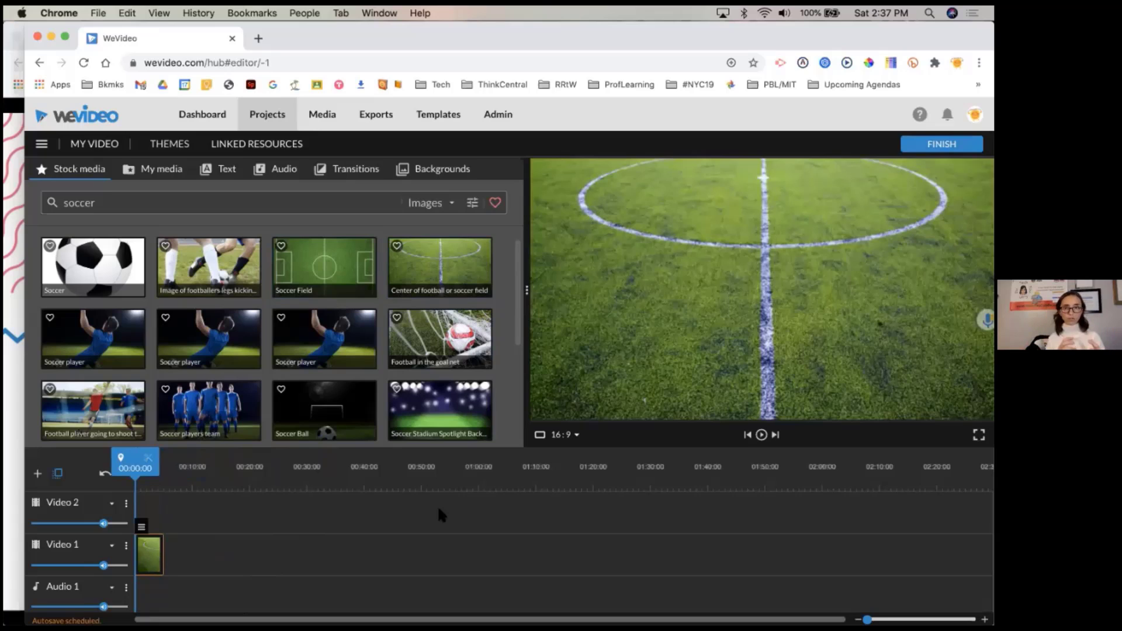
{"action": "left_click", "coordinate": [763, 436]}
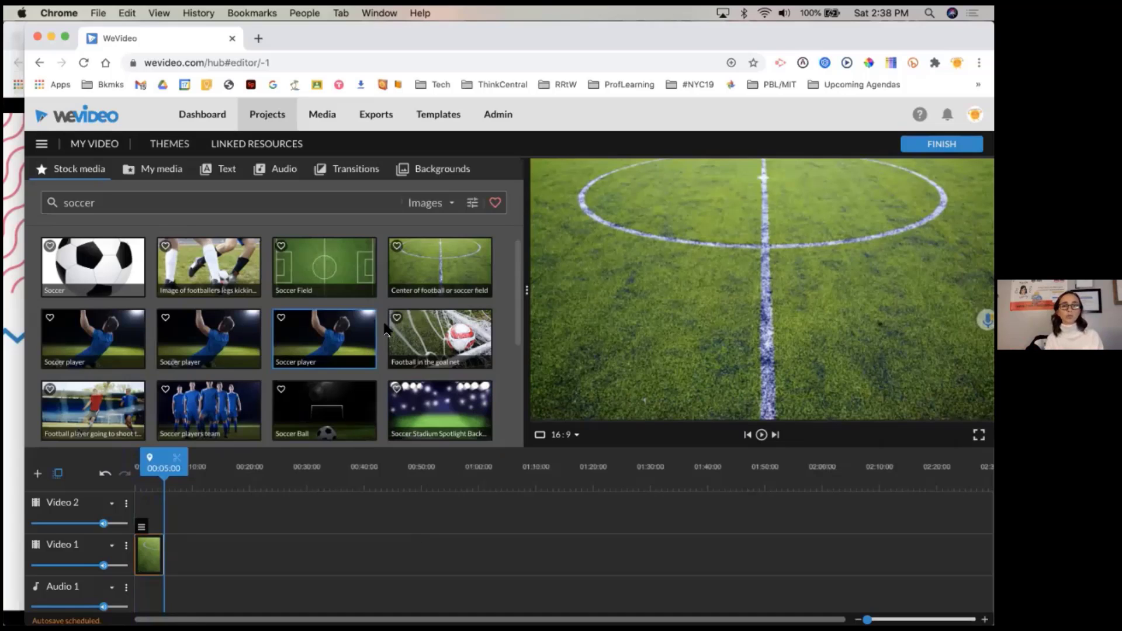
Filter the soccer stock results to Audio and preview the world goes wild track.
{"action": "left_click", "coordinate": [439, 206]}
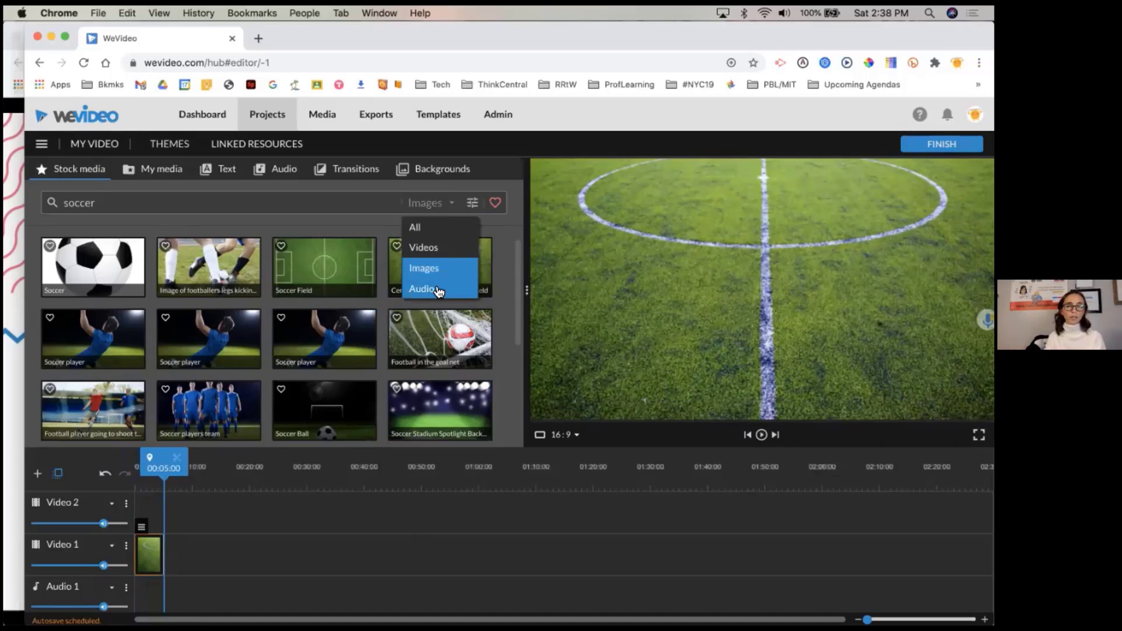
{"action": "left_click", "coordinate": [438, 289]}
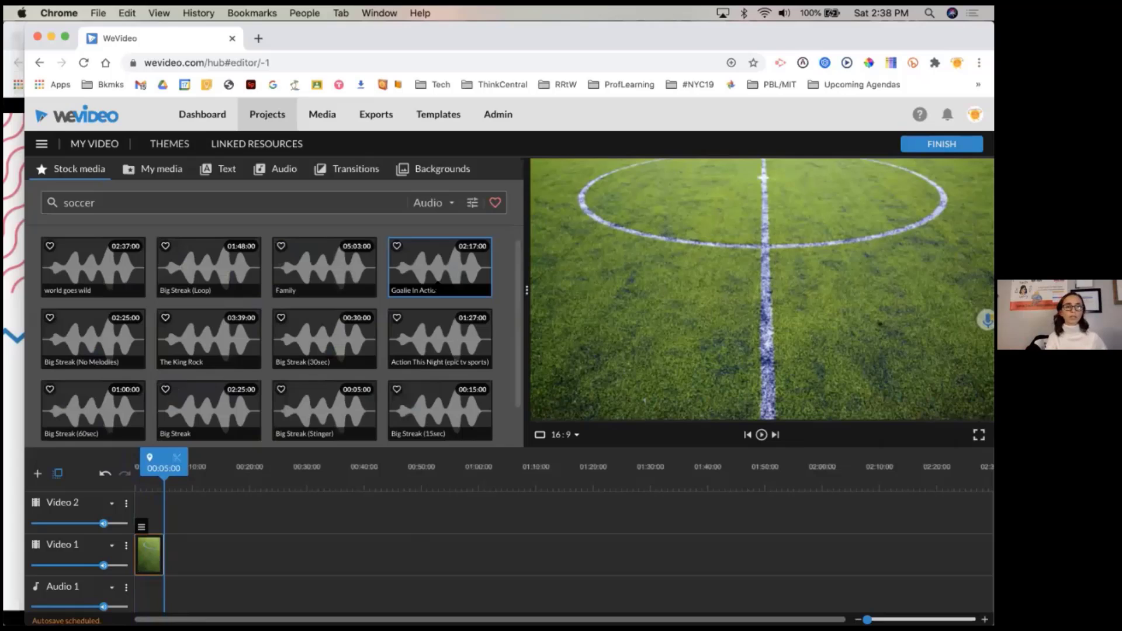
{"action": "left_click", "coordinate": [120, 275]}
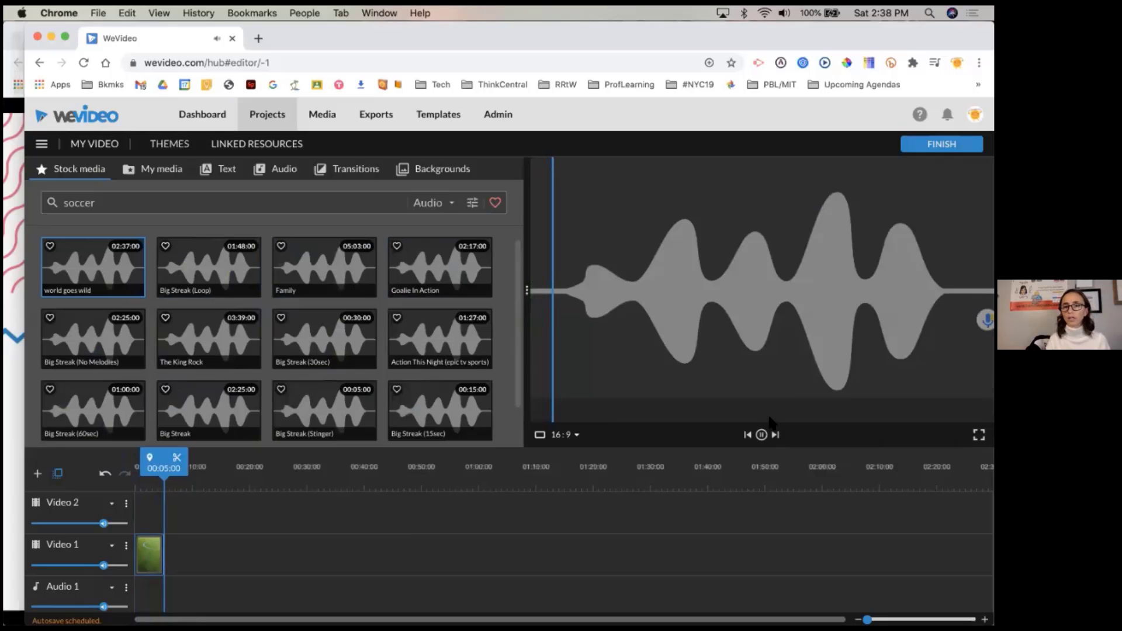
{"action": "left_click", "coordinate": [763, 439]}
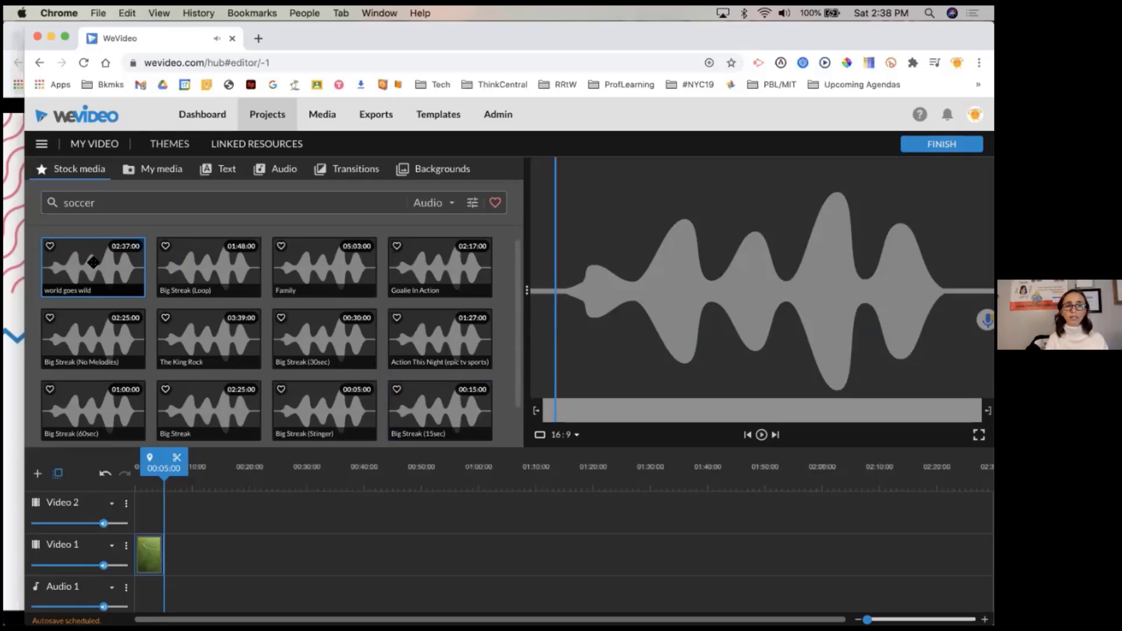
Place the world goes wild track at the start of Audio 1 and play the timeline past the end of the image.
{"action": "mouse_move", "coordinate": [90, 261]}
{"action": "left_mouse_down"}
{"action": "mouse_move", "coordinate": [140, 421]}
{"action": "mouse_move", "coordinate": [160, 585]}
{"action": "left_mouse_up"}
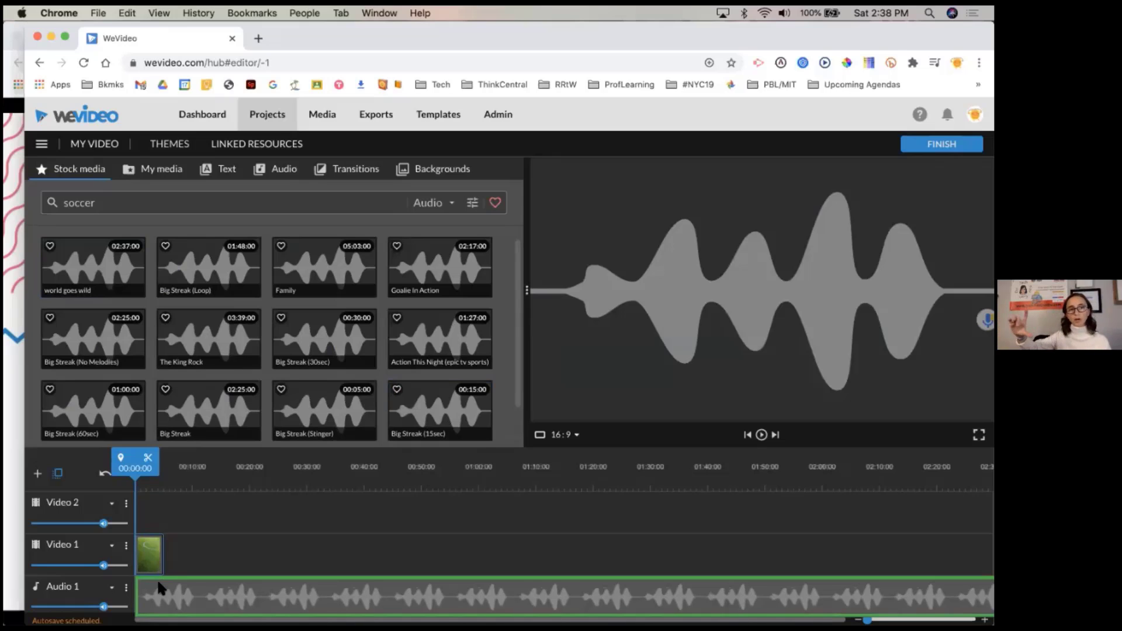
{"action": "left_click_drag", "start_coordinate": [158, 582], "coordinate": [157, 582]}
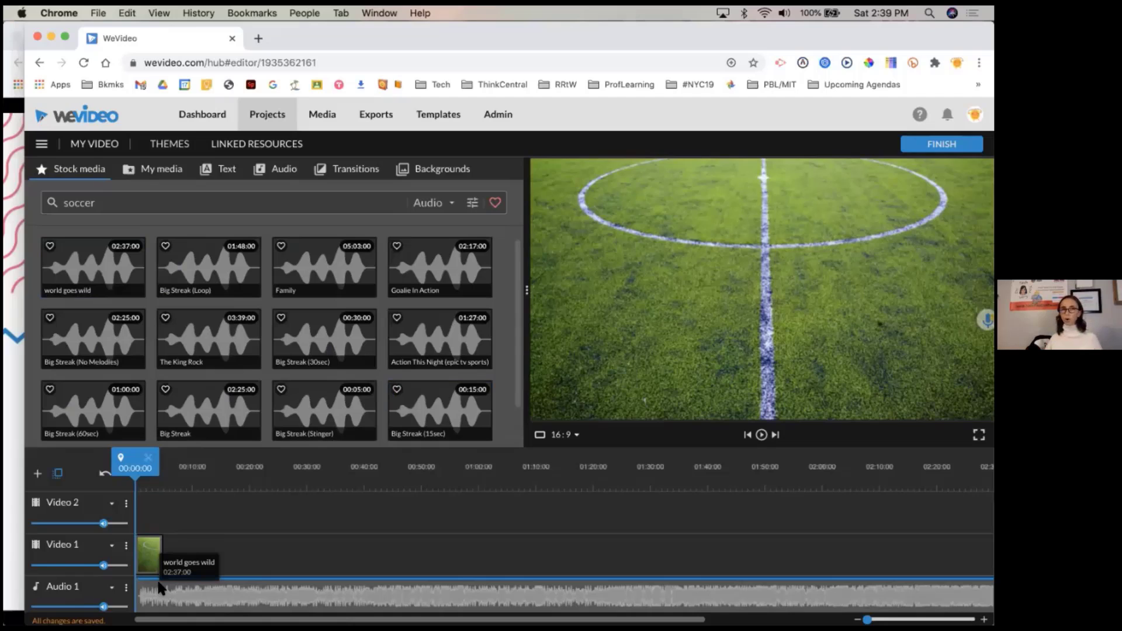
{"action": "left_click", "coordinate": [762, 435]}
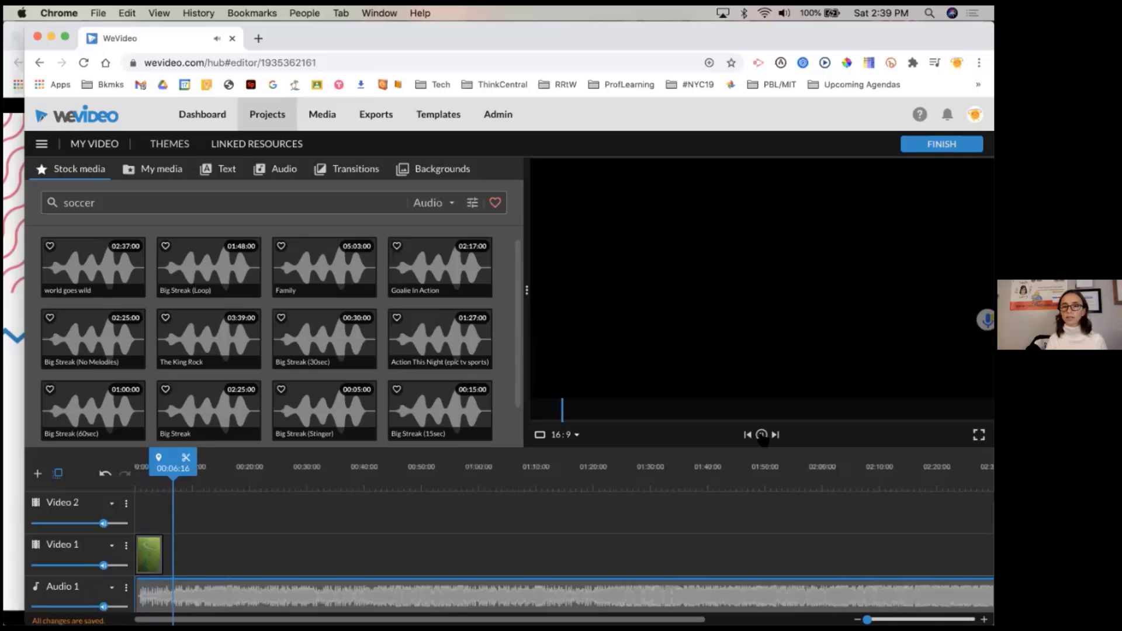
{"action": "left_click", "coordinate": [761, 436]}
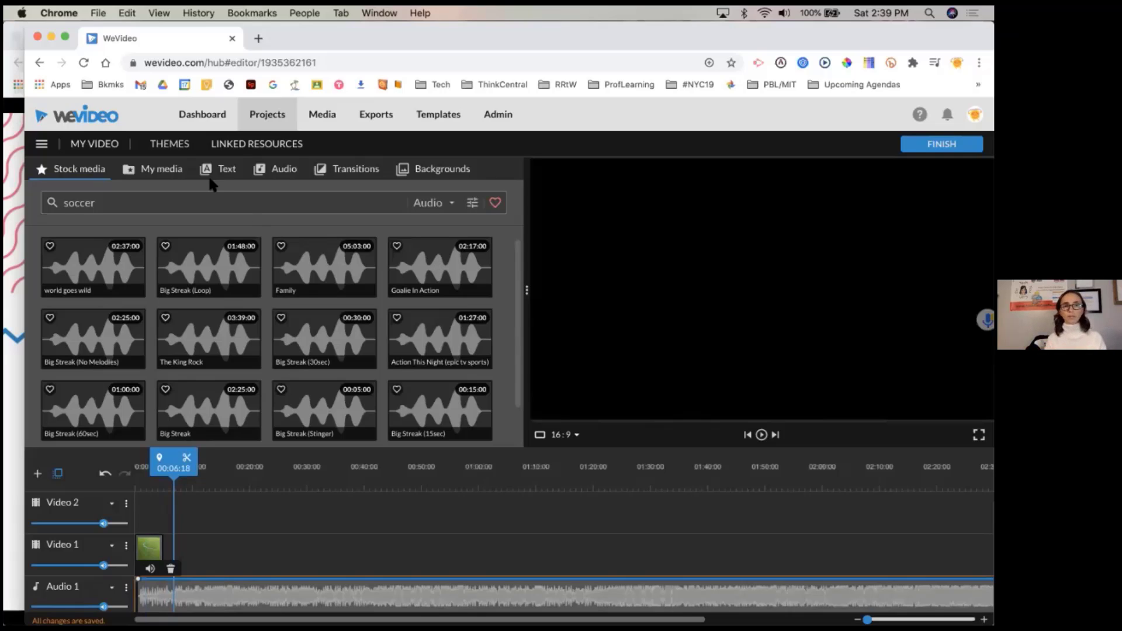
Import the eight Desktop files from IMG_7031.JPG through IMG_7201.JPG into My media.
{"action": "left_click", "coordinate": [165, 172]}
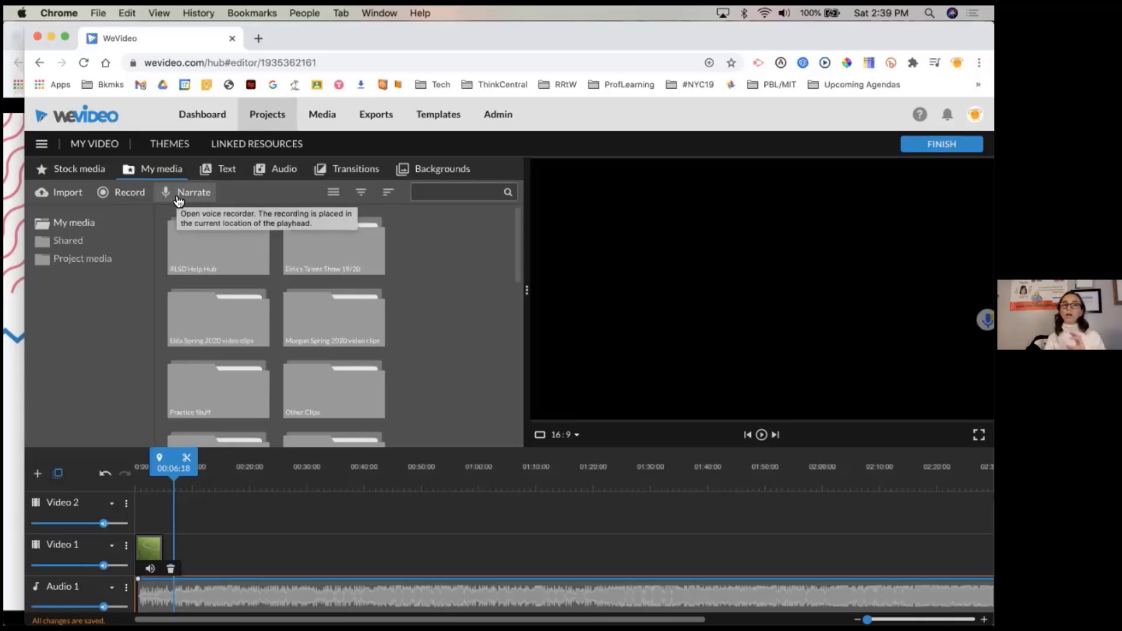
{"action": "left_click", "coordinate": [67, 194]}
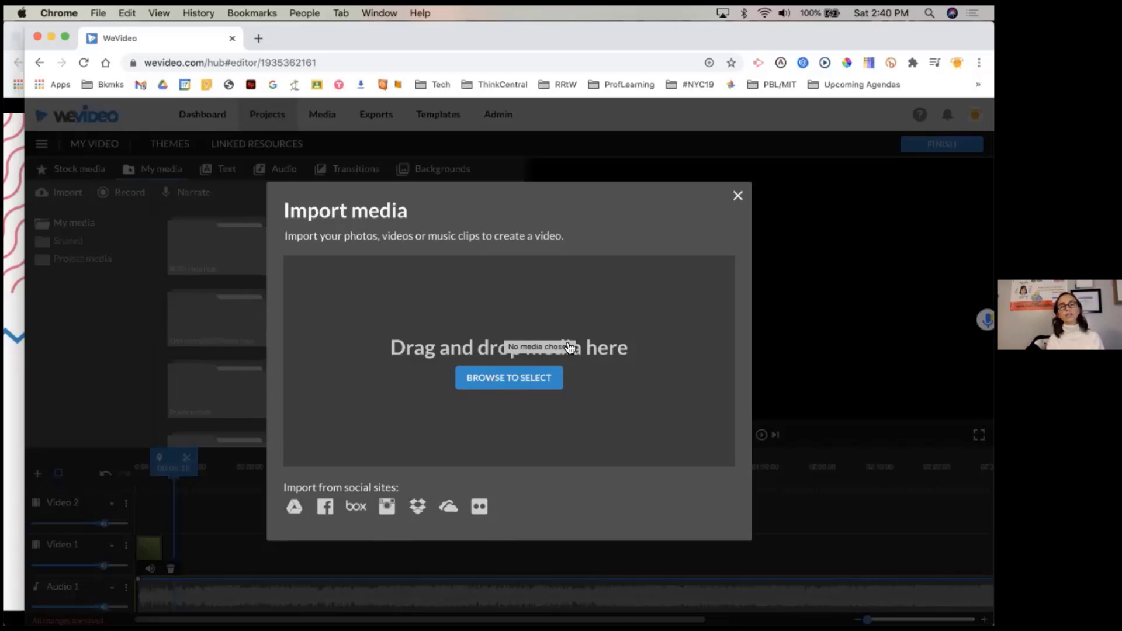
{"action": "left_click", "coordinate": [491, 384]}
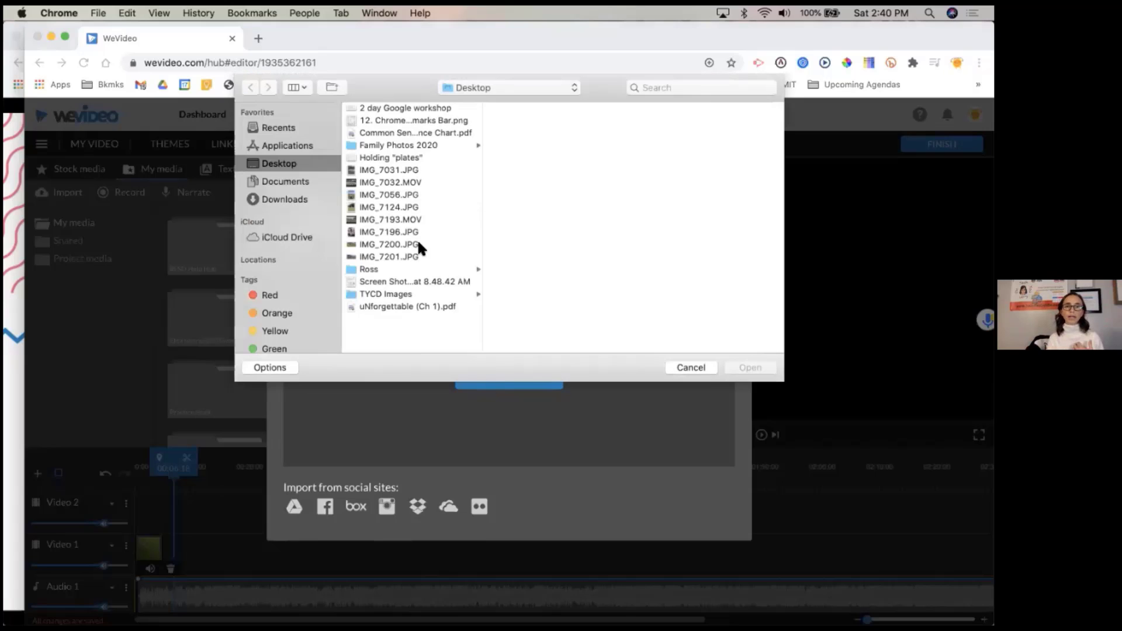
{"action": "left_click", "coordinate": [391, 256]}
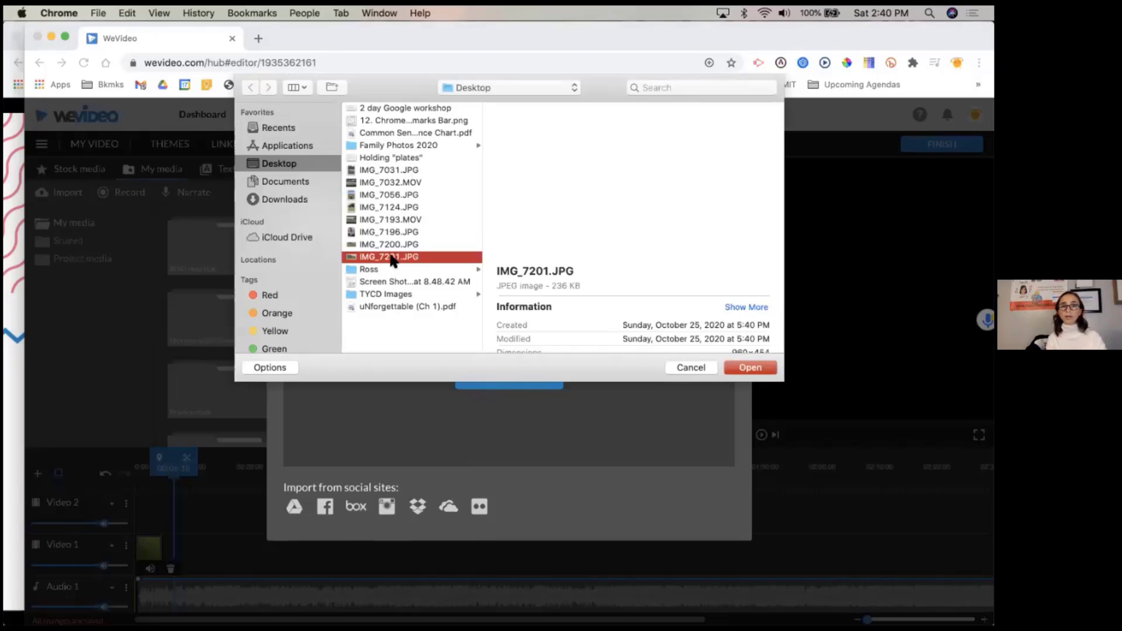
{"action": "left_click", "coordinate": [410, 171], "text": "shift"}
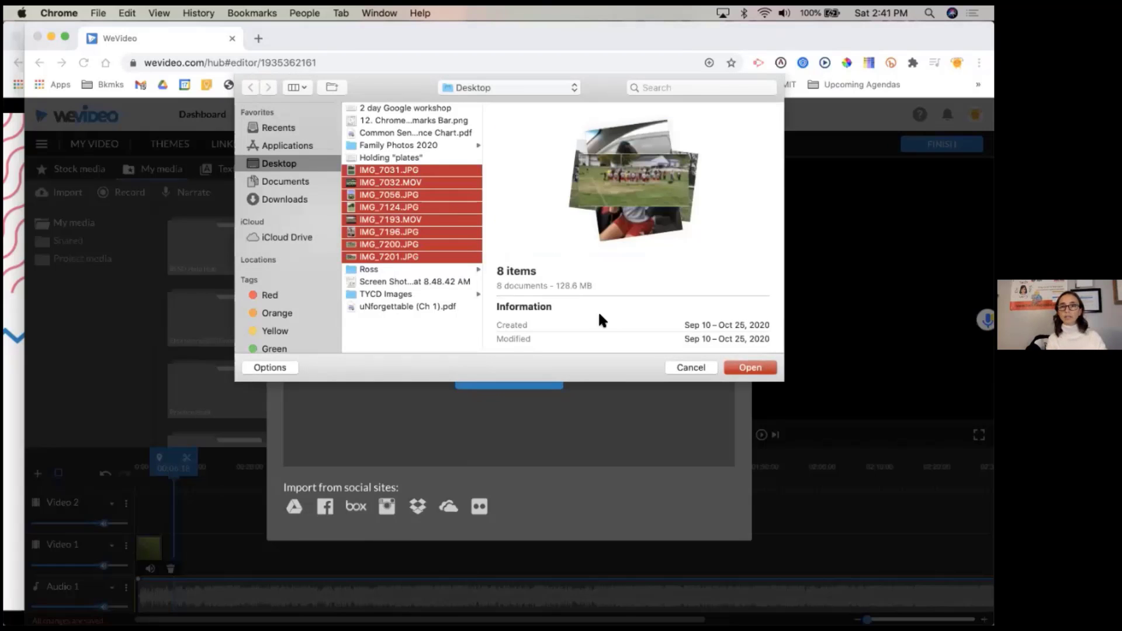
{"action": "left_click", "coordinate": [754, 367]}
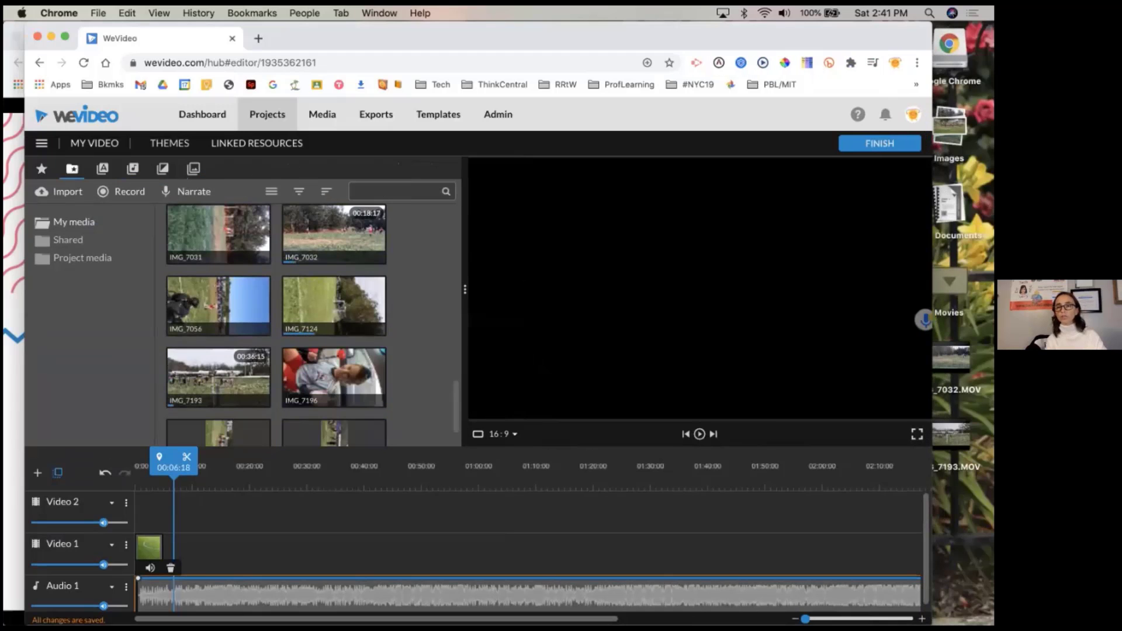
Try to import IMG_7200.JPG straight from the desktop's Images stack through the Import media dialog, and widen the browser window again.
{"action": "left_click", "coordinate": [950, 127]}
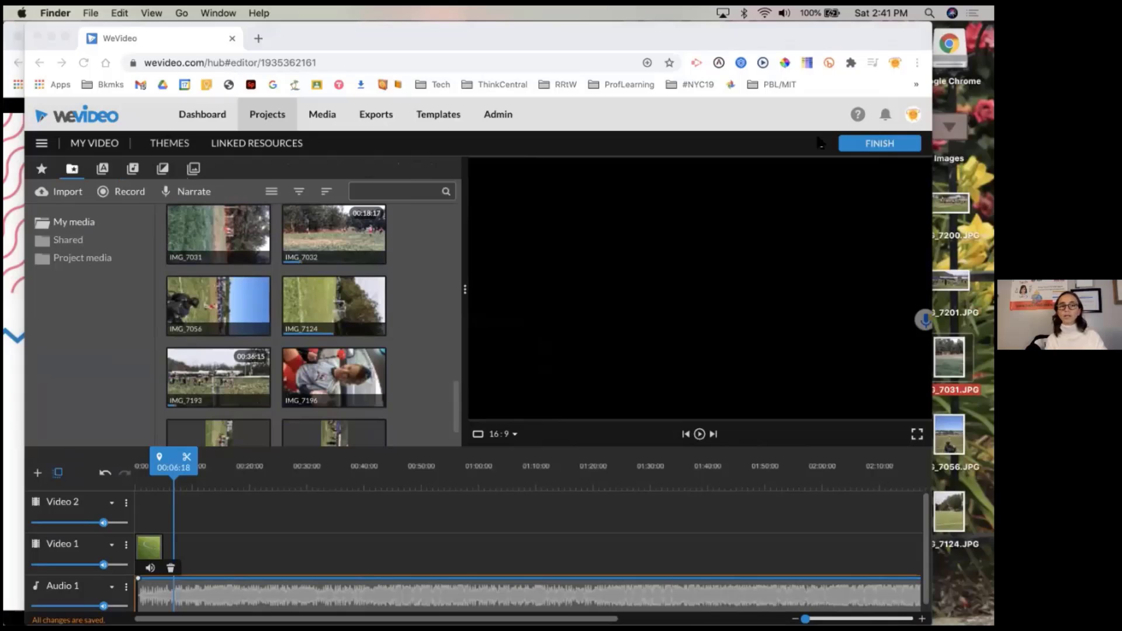
{"action": "left_click", "coordinate": [62, 196]}
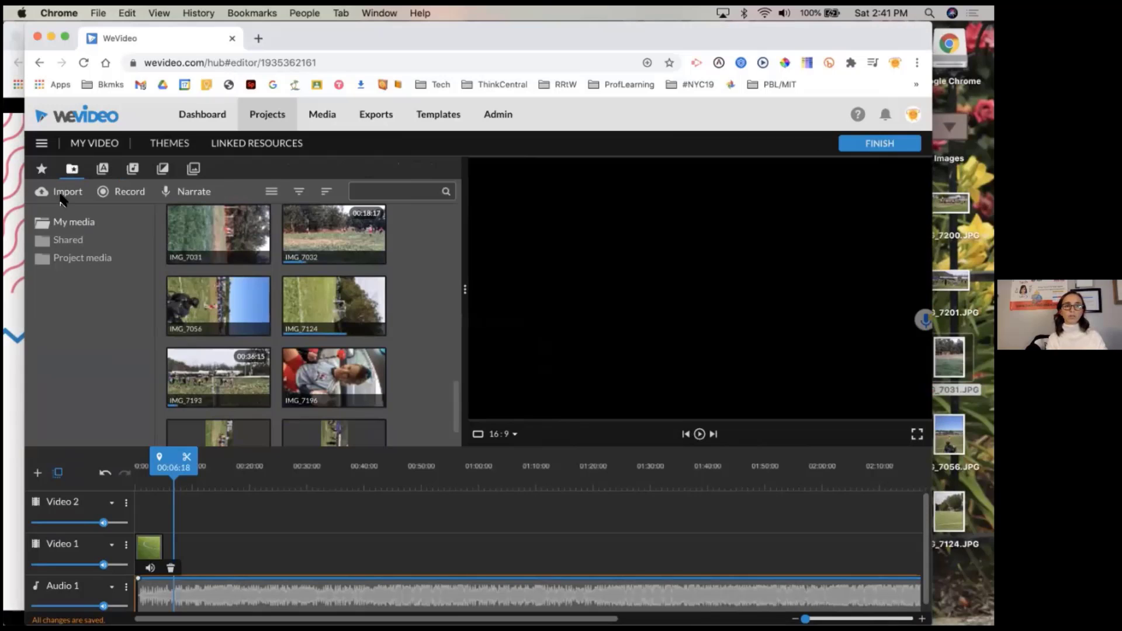
{"action": "left_click", "coordinate": [63, 196]}
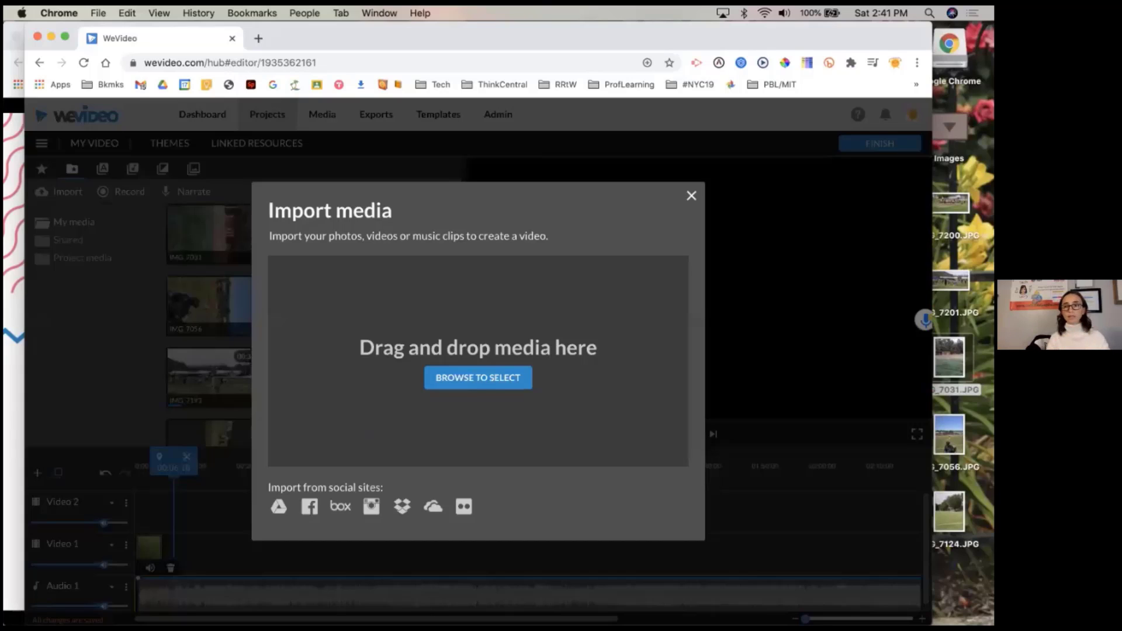
{"action": "left_click_drag", "start_coordinate": [951, 203], "coordinate": [500, 337]}
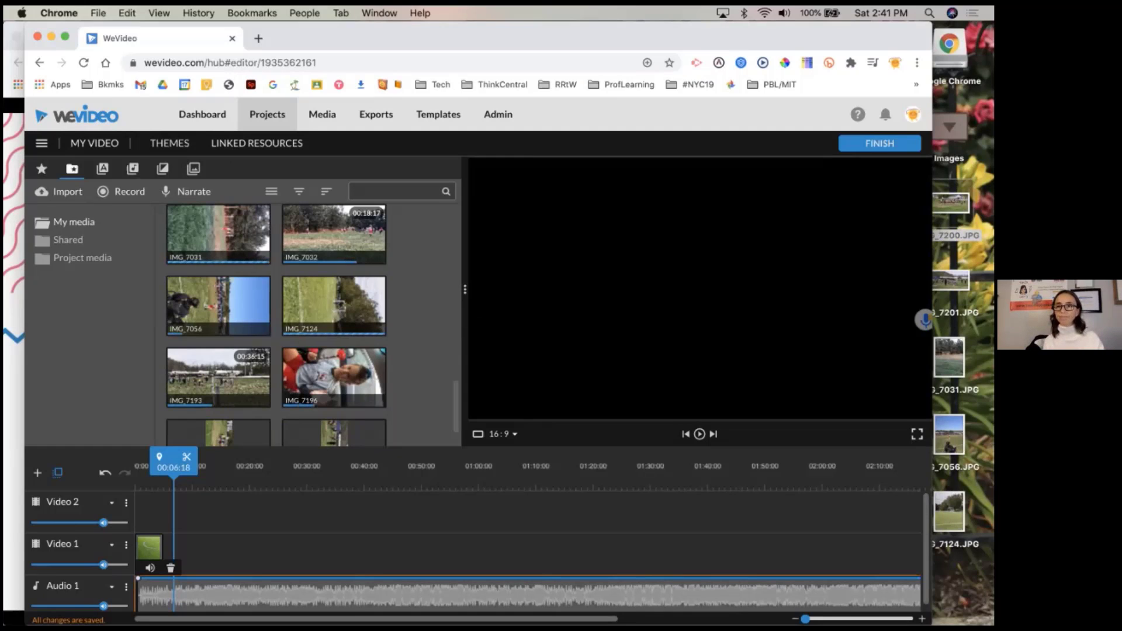
{"action": "left_click_drag", "start_coordinate": [932, 351], "coordinate": [994, 350]}
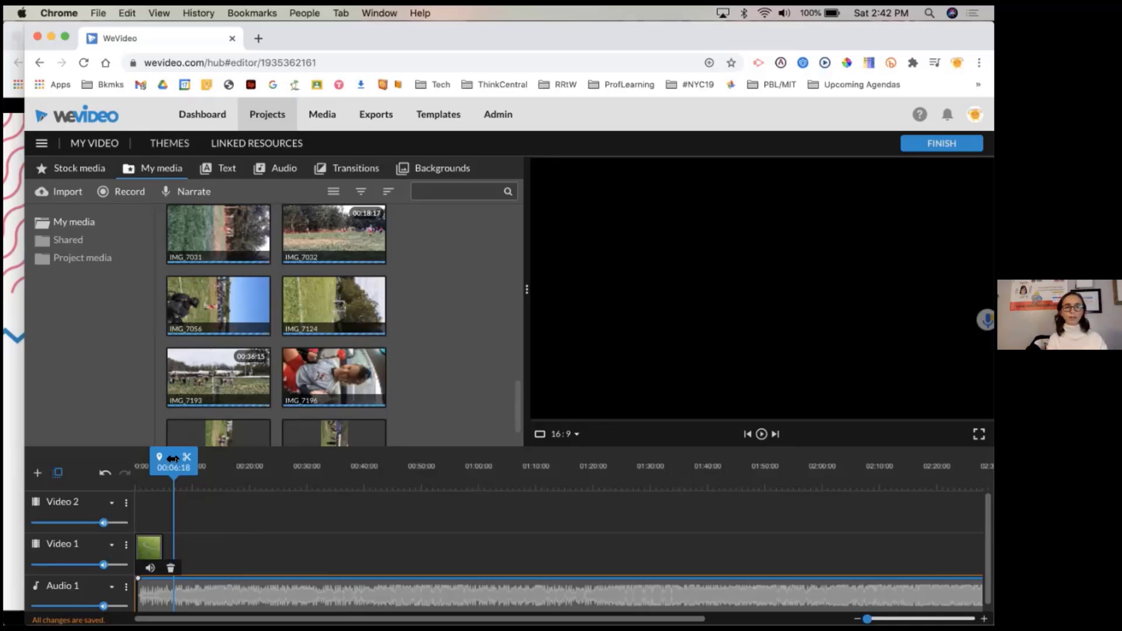
Return the playhead to the start of the timeline and look through the imported photos and videos in My media.
{"action": "left_click_drag", "start_coordinate": [173, 459], "coordinate": [130, 459]}
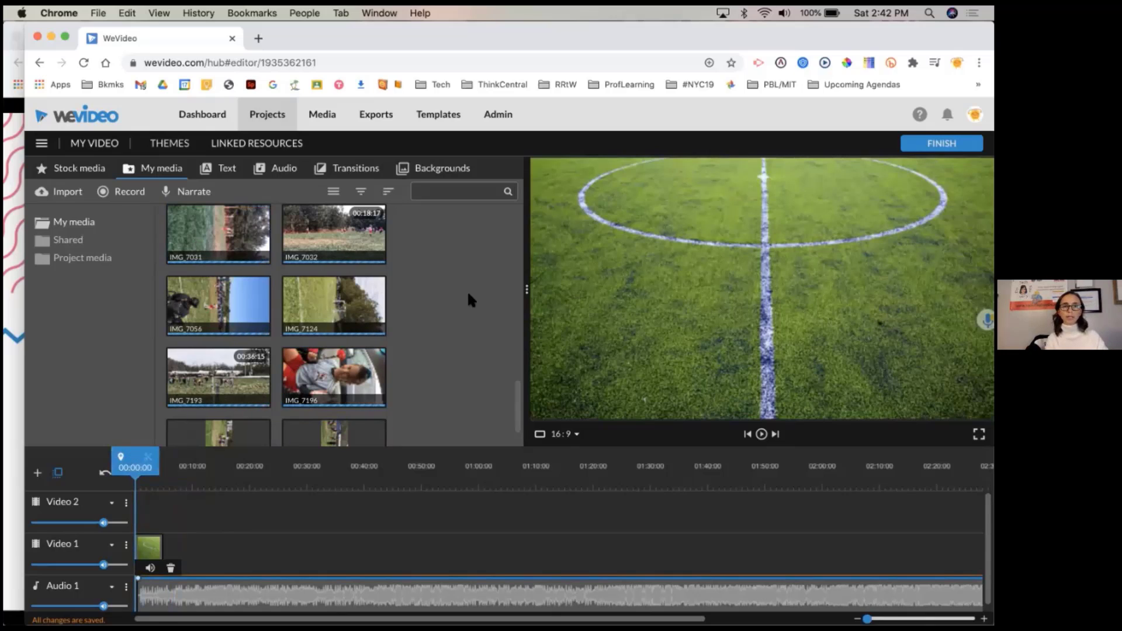
{"action": "scroll", "coordinate": [469, 299], "scroll_direction": "down", "scroll_amount": 2}
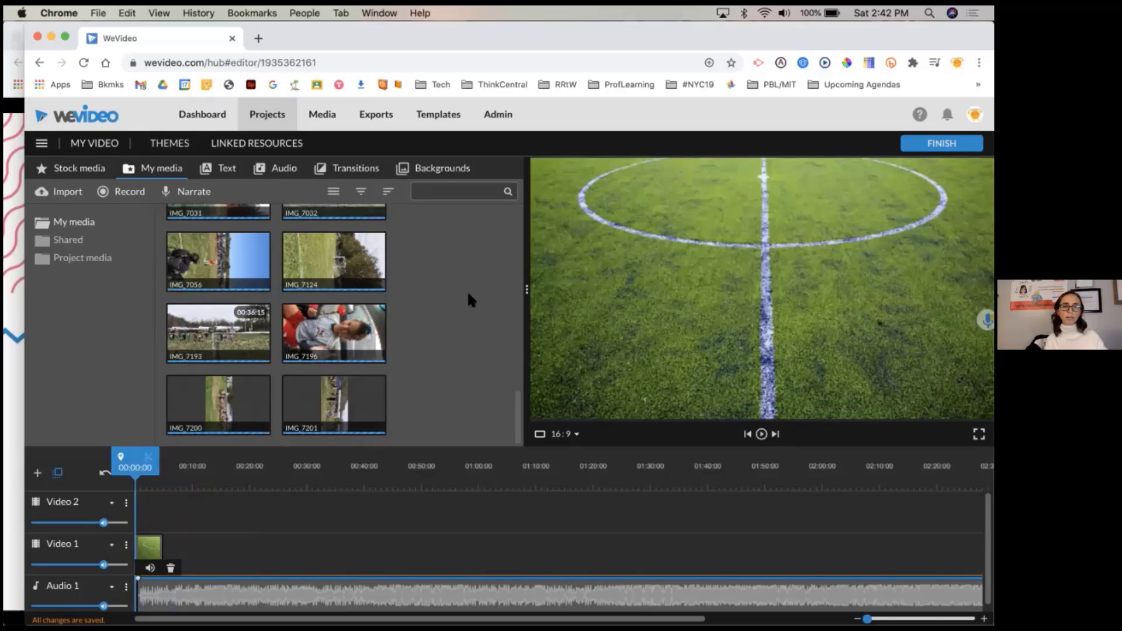
{"action": "scroll", "coordinate": [470, 299], "scroll_direction": "up", "scroll_amount": 5}
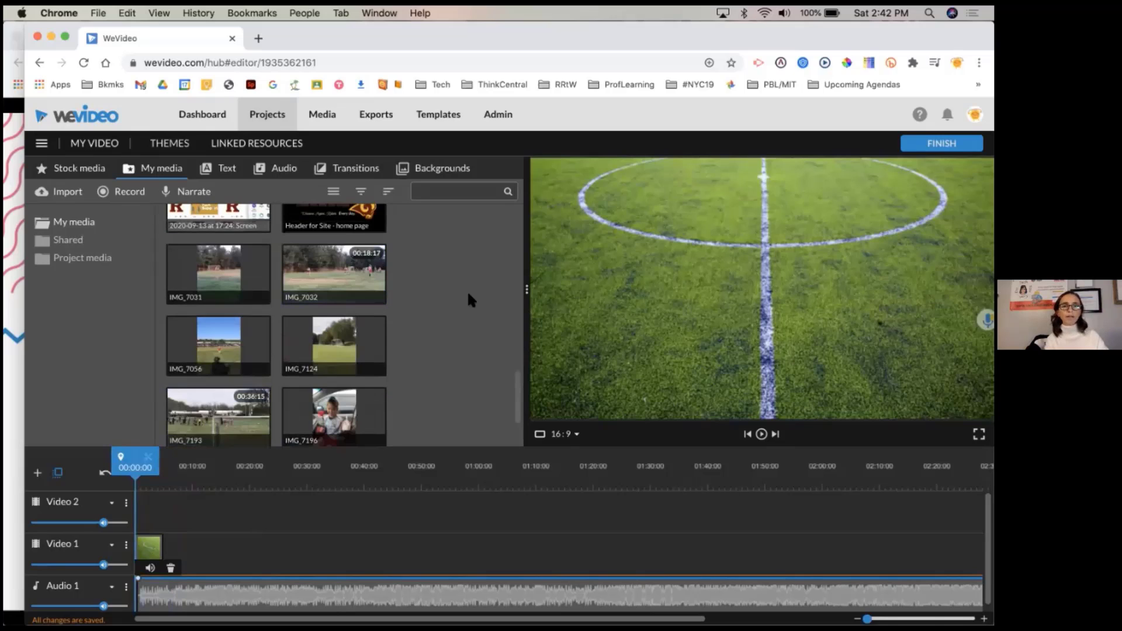
{"action": "scroll", "coordinate": [470, 300], "scroll_direction": "down", "scroll_amount": 2}
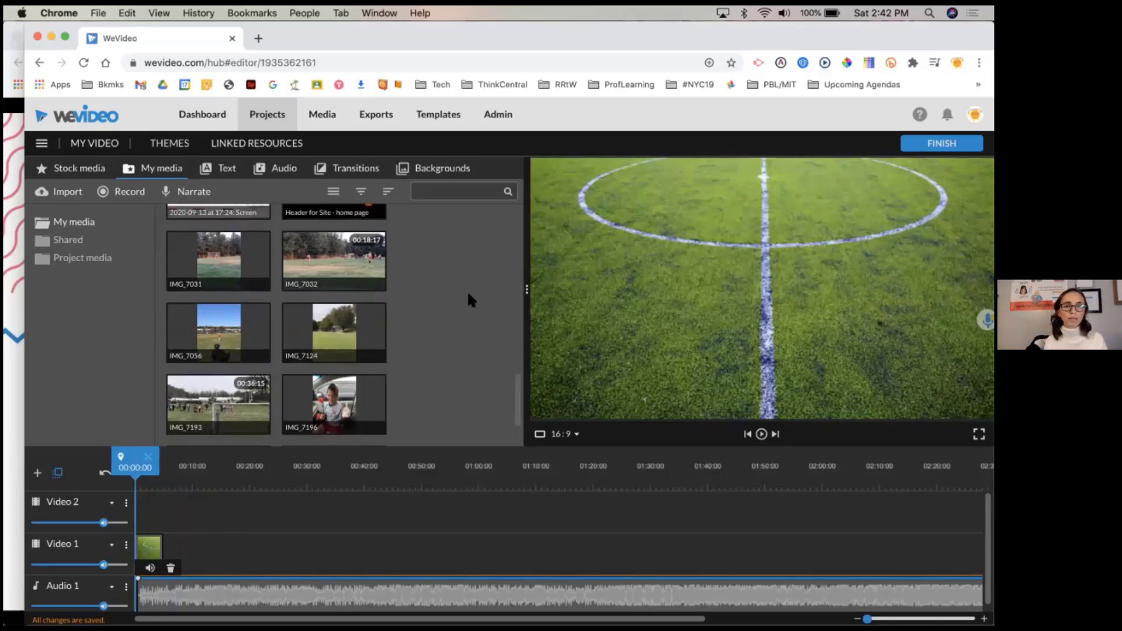
{"action": "scroll", "coordinate": [444, 324], "scroll_direction": "down", "scroll_amount": 3}
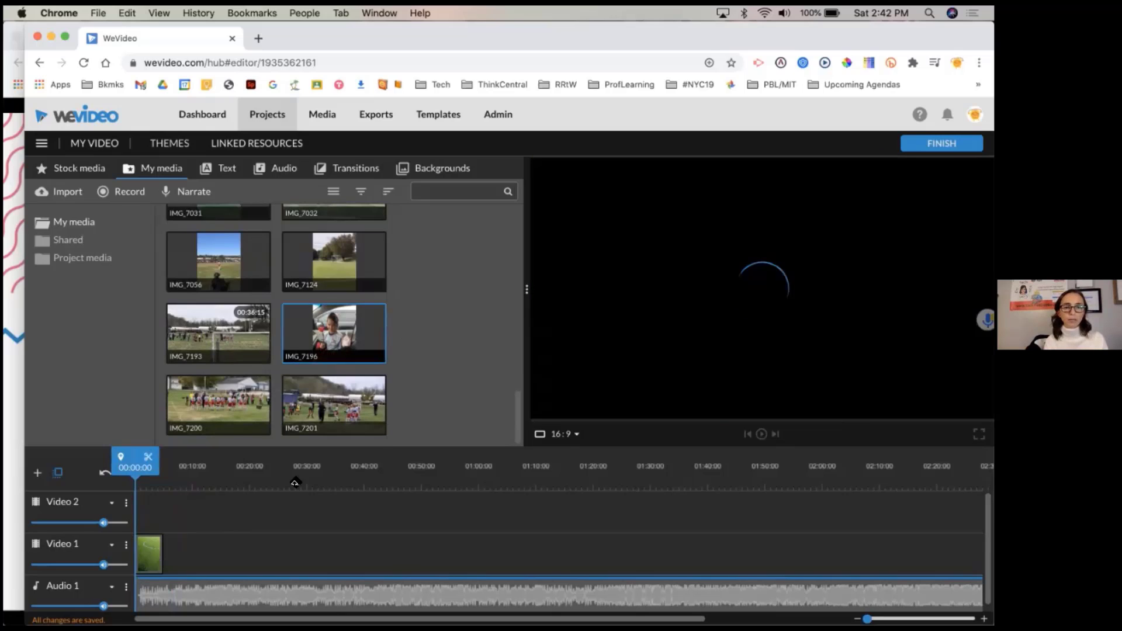
Add the IMG_7196 photo right after the soccer field image on Video 1 and preview both images from the timeline's start.
{"action": "left_click_drag", "start_coordinate": [338, 320], "coordinate": [189, 549]}
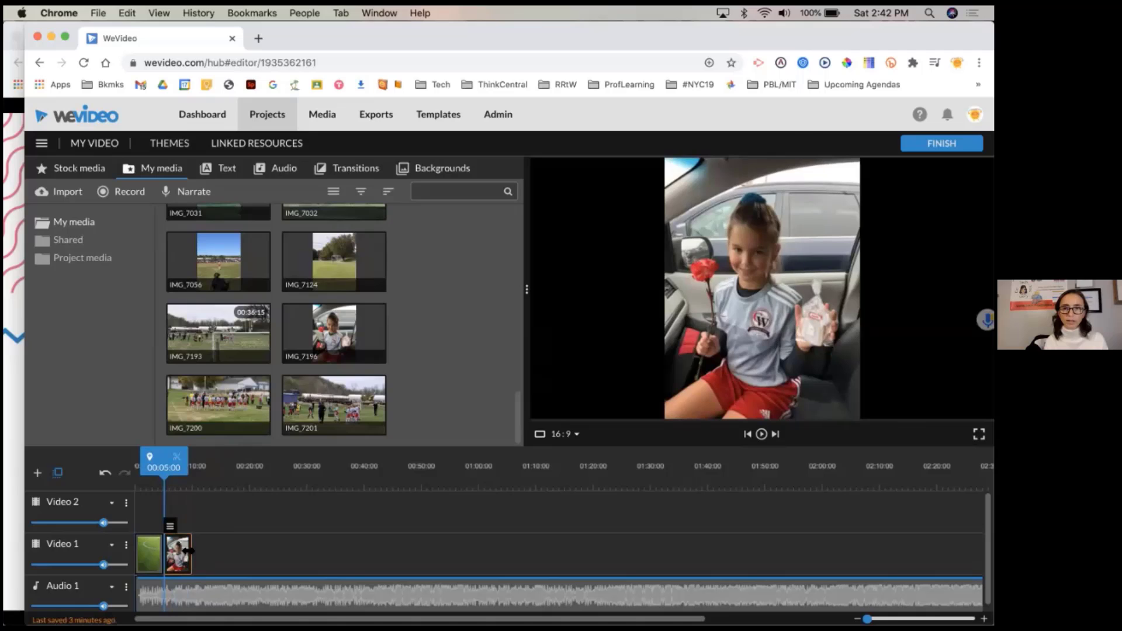
{"action": "left_click_drag", "start_coordinate": [154, 454], "coordinate": [138, 455]}
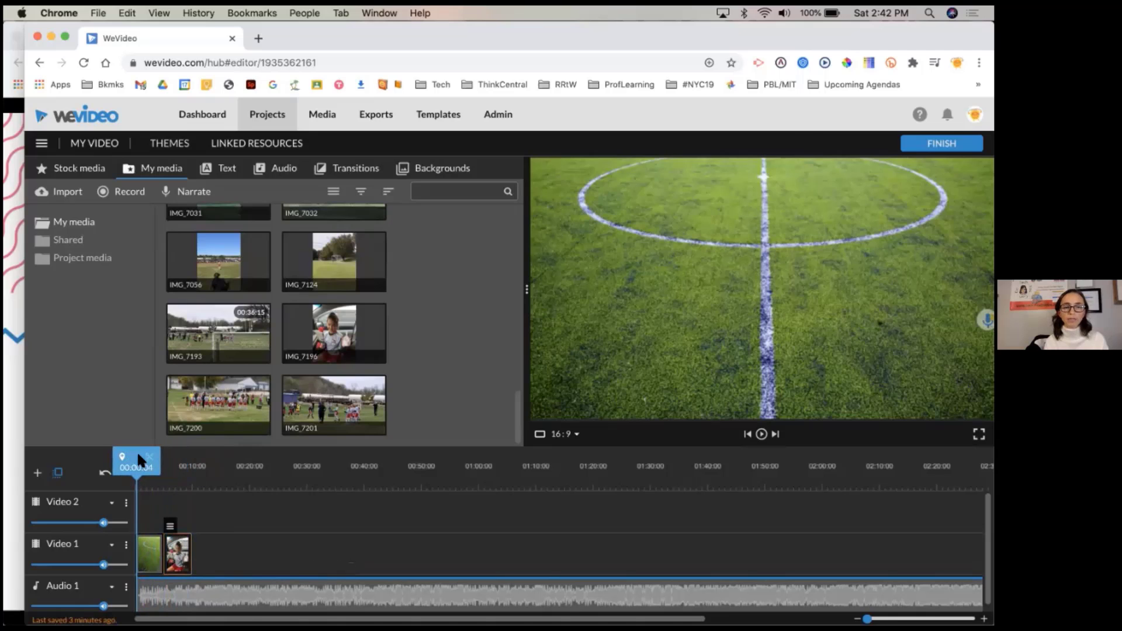
{"action": "left_click", "coordinate": [762, 441]}
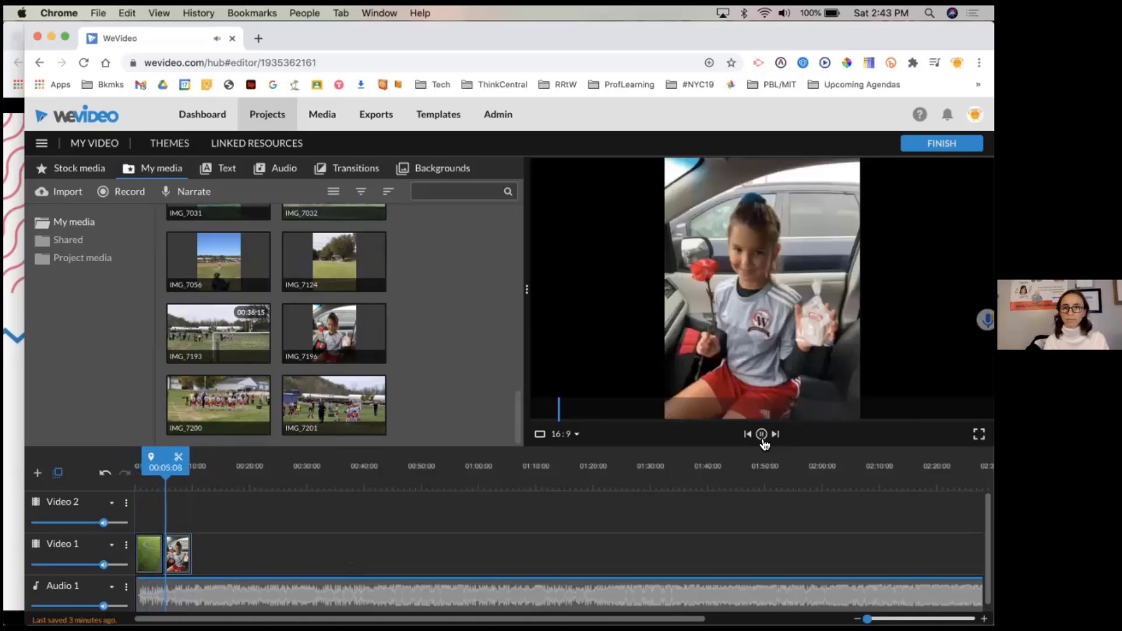
{"action": "left_click", "coordinate": [761, 435]}
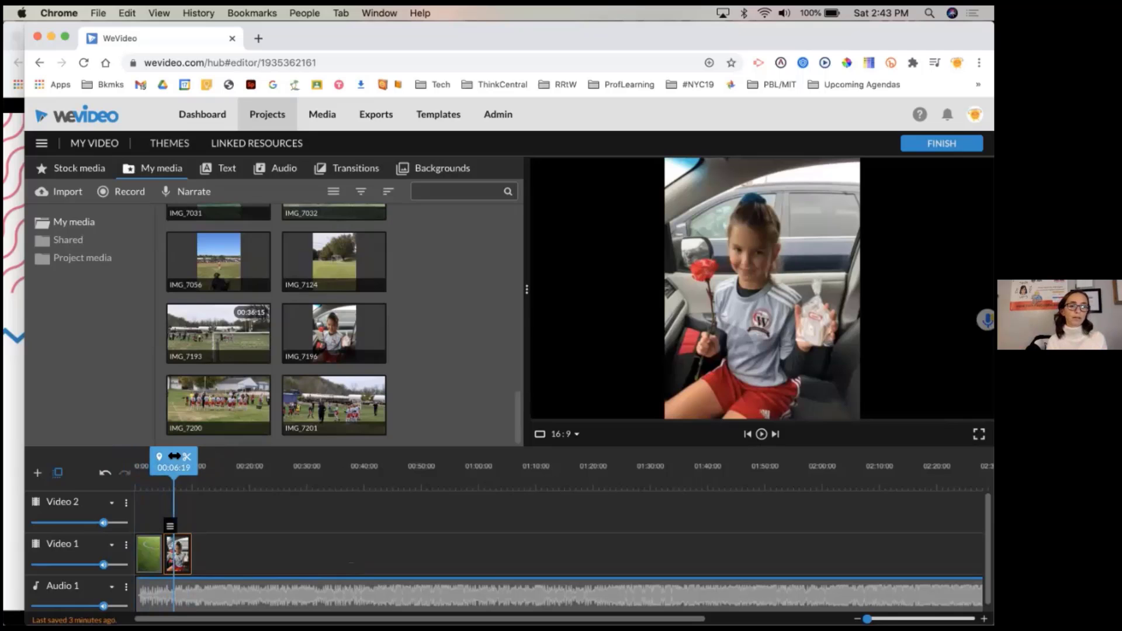
{"action": "left_click", "coordinate": [155, 456]}
{"action": "left_click_drag", "start_coordinate": [155, 455], "coordinate": [129, 456]}
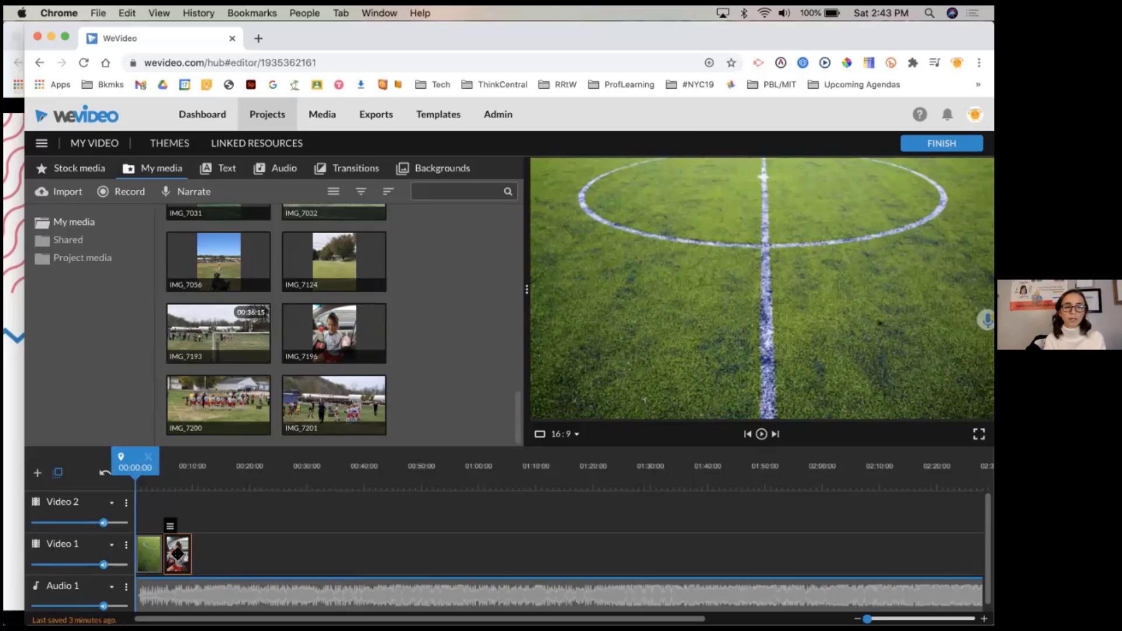
Preview and apply a Cross dissolve transition at the end of the soccer field image, with the IMG_7196 photo starting at 00:05:00 behind it.
{"action": "left_click_drag", "start_coordinate": [177, 560], "coordinate": [200, 555]}
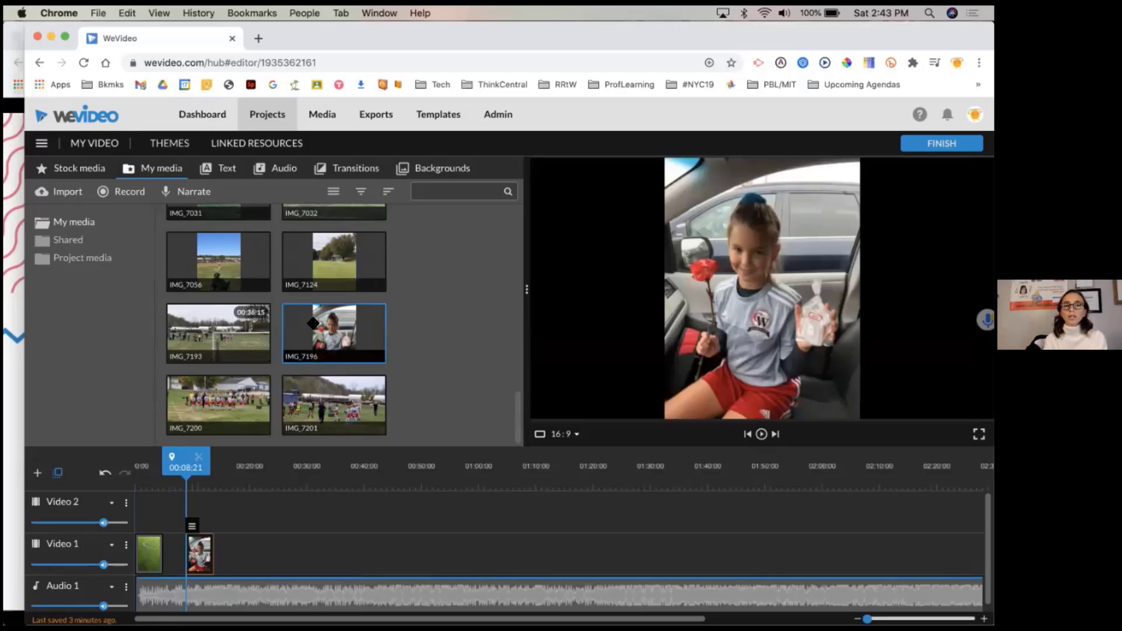
{"action": "left_click", "coordinate": [345, 170]}
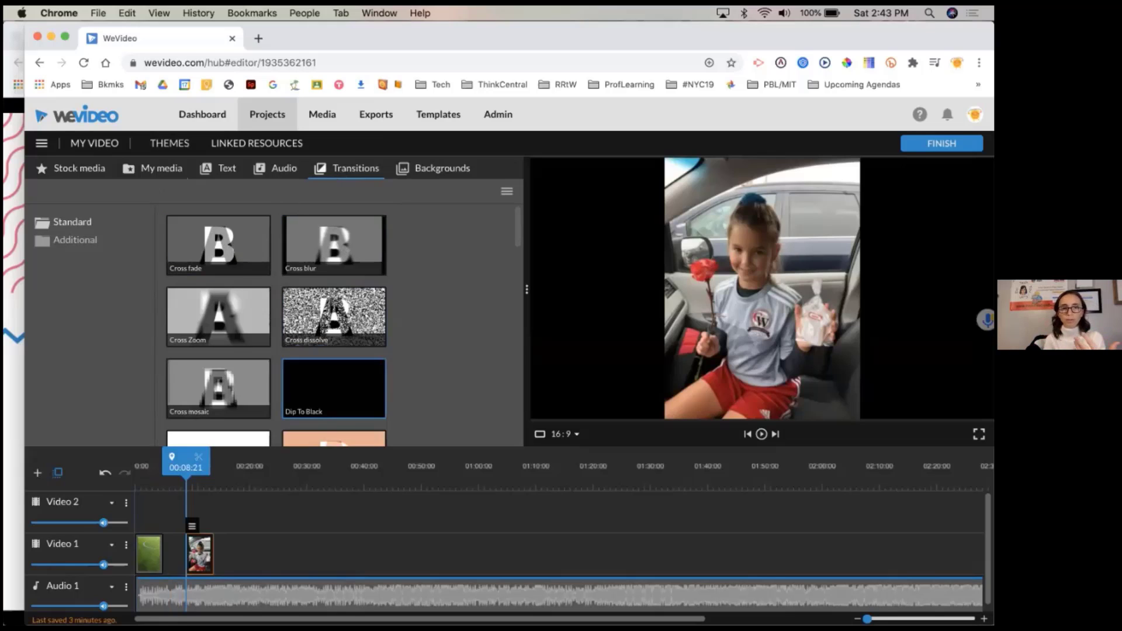
{"action": "scroll", "coordinate": [336, 391], "scroll_direction": "down", "scroll_amount": 2}
{"action": "scroll", "coordinate": [336, 390], "scroll_direction": "up", "scroll_amount": 2}
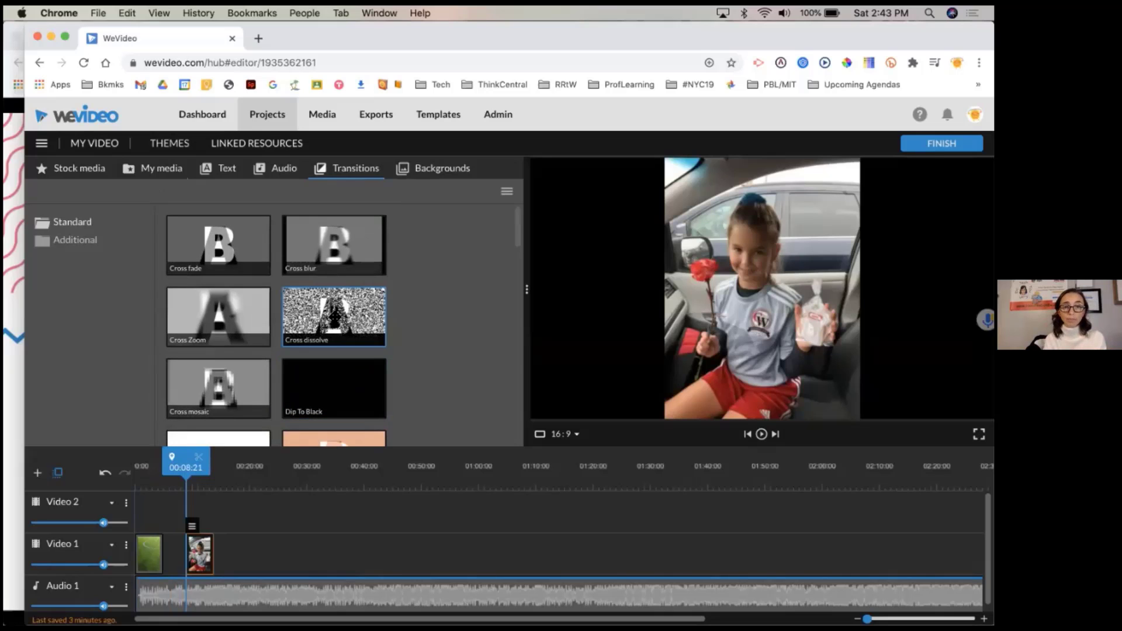
{"action": "left_click", "coordinate": [335, 316]}
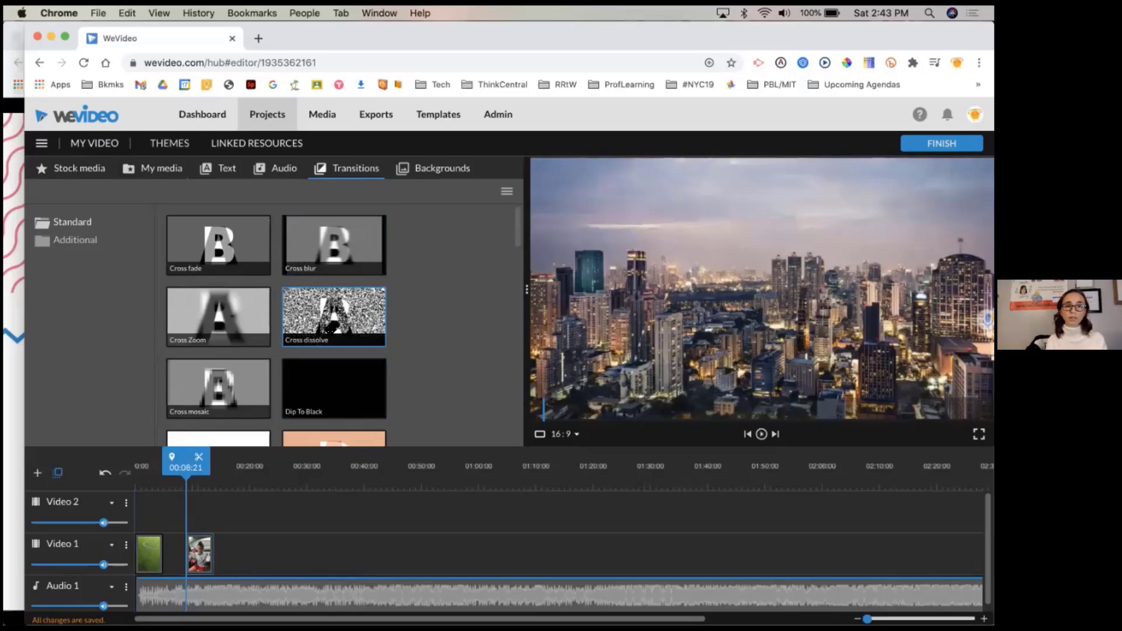
{"action": "left_click_drag", "start_coordinate": [330, 327], "coordinate": [179, 550]}
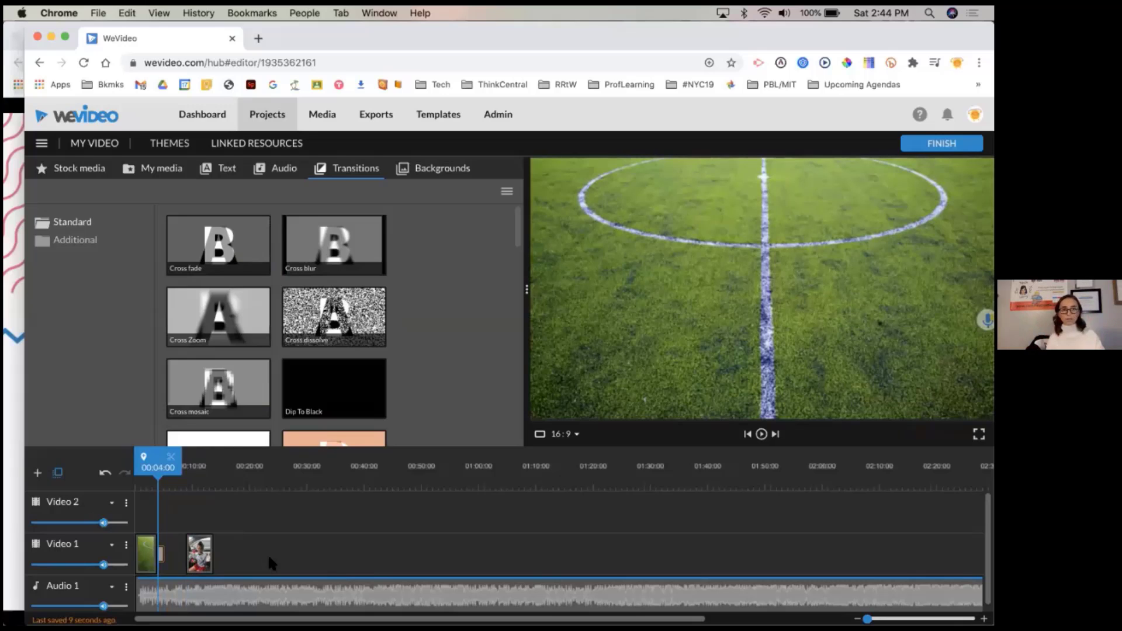
{"action": "left_click", "coordinate": [197, 554]}
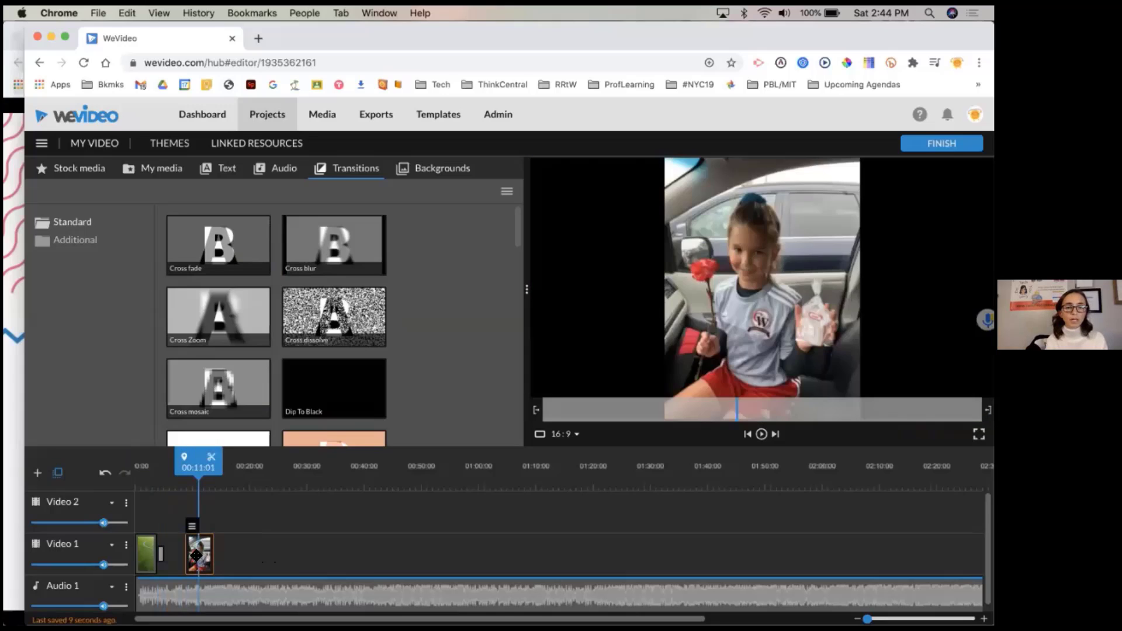
{"action": "left_click_drag", "start_coordinate": [197, 554], "coordinate": [183, 561]}
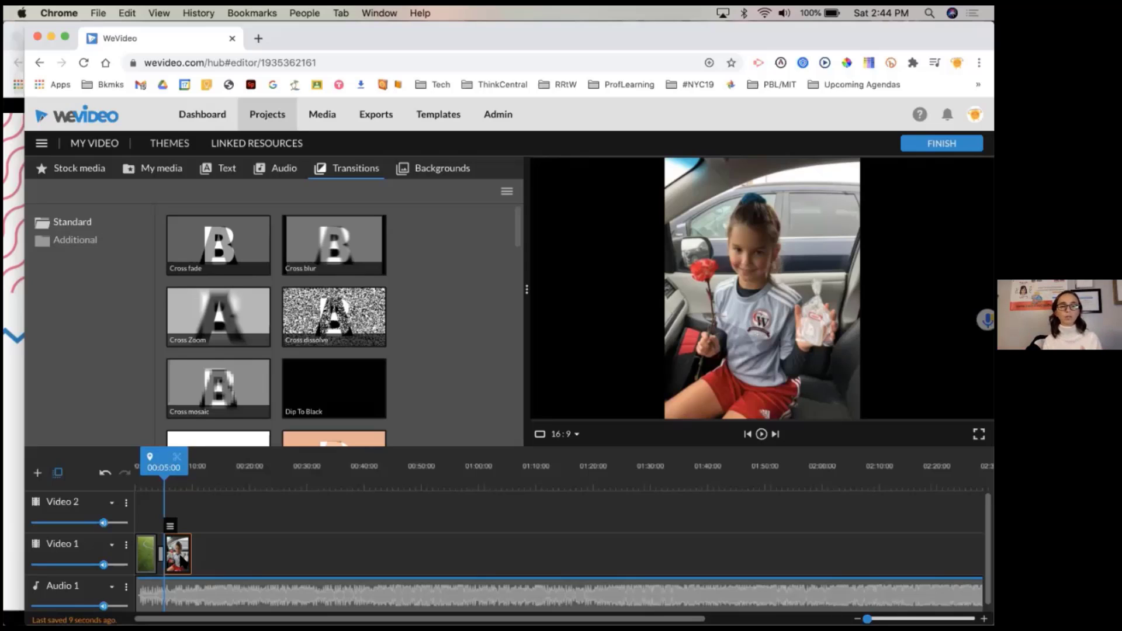
Lower the music volume on Audio 1 with volume points at its start and under the photo, the last one at 54%.
{"action": "left_click", "coordinate": [207, 588]}
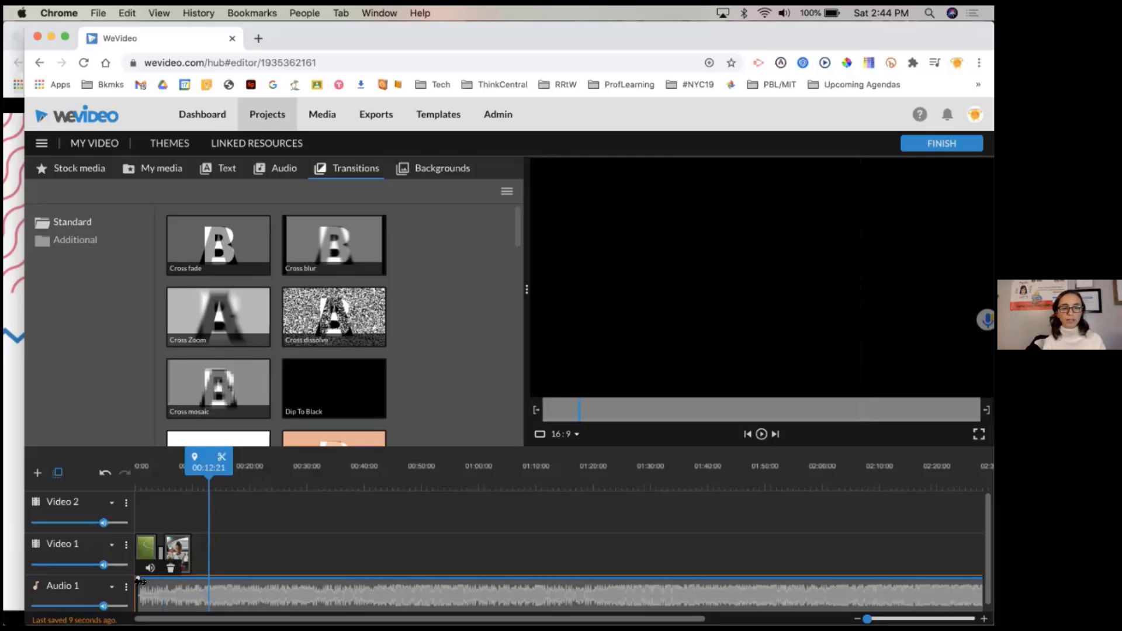
{"action": "mouse_move", "coordinate": [141, 586]}
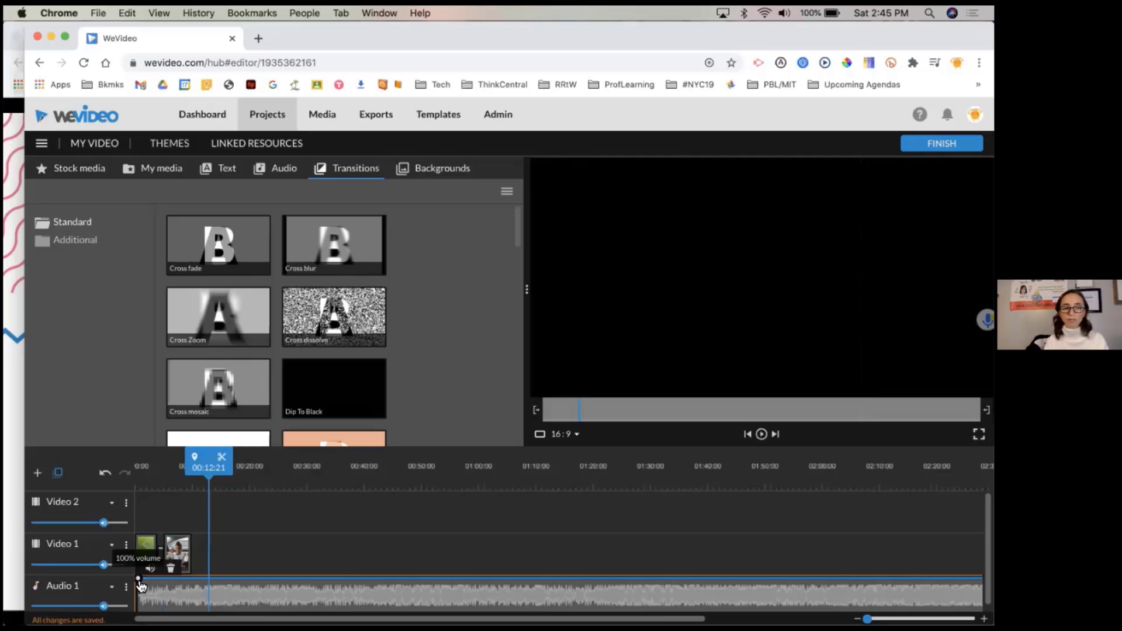
{"action": "left_click_drag", "start_coordinate": [139, 581], "coordinate": [141, 606]}
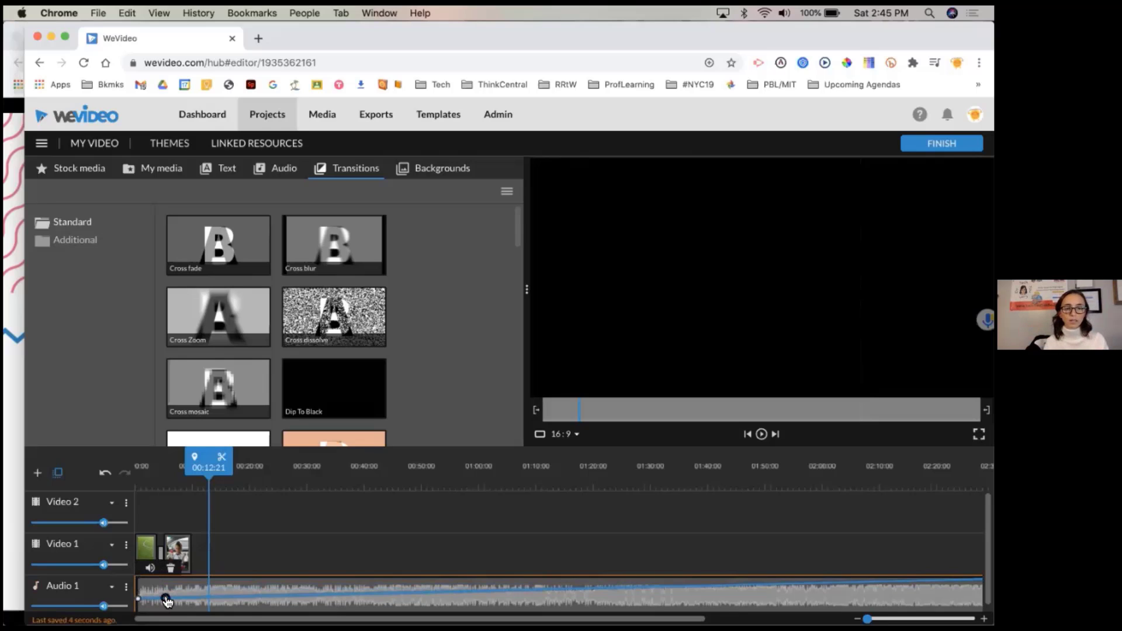
{"action": "mouse_move", "coordinate": [167, 598]}
{"action": "left_click_drag", "start_coordinate": [166, 598], "coordinate": [191, 595]}
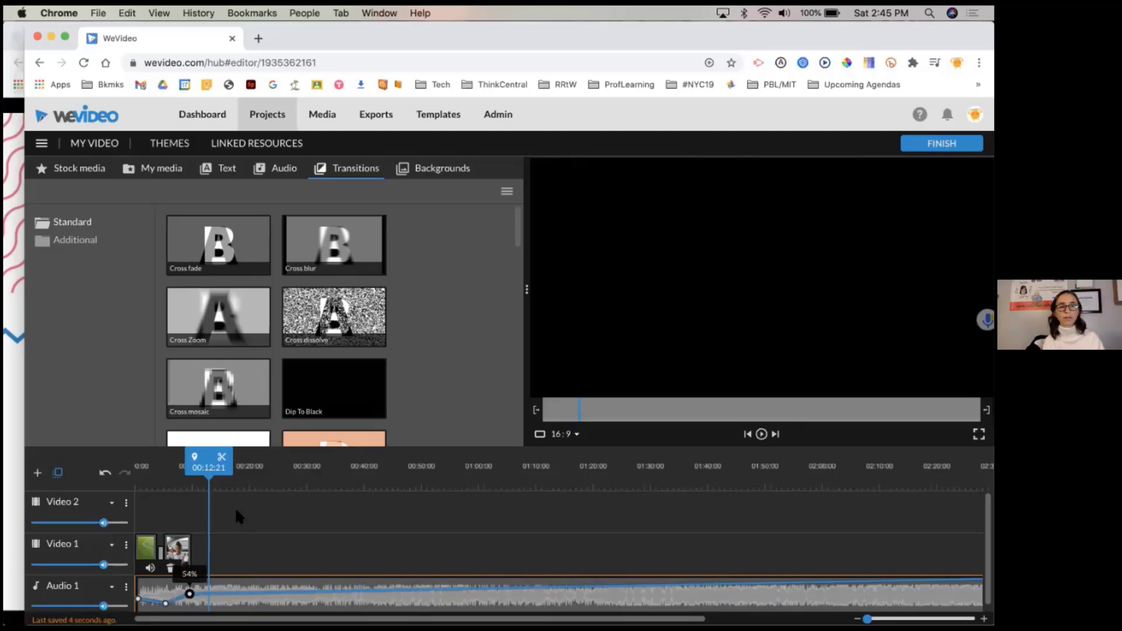
Add the IMG_7032 clip from My media to Video 1 at 00:12:00, after the IMG_7196 photo.
{"action": "left_click", "coordinate": [150, 170]}
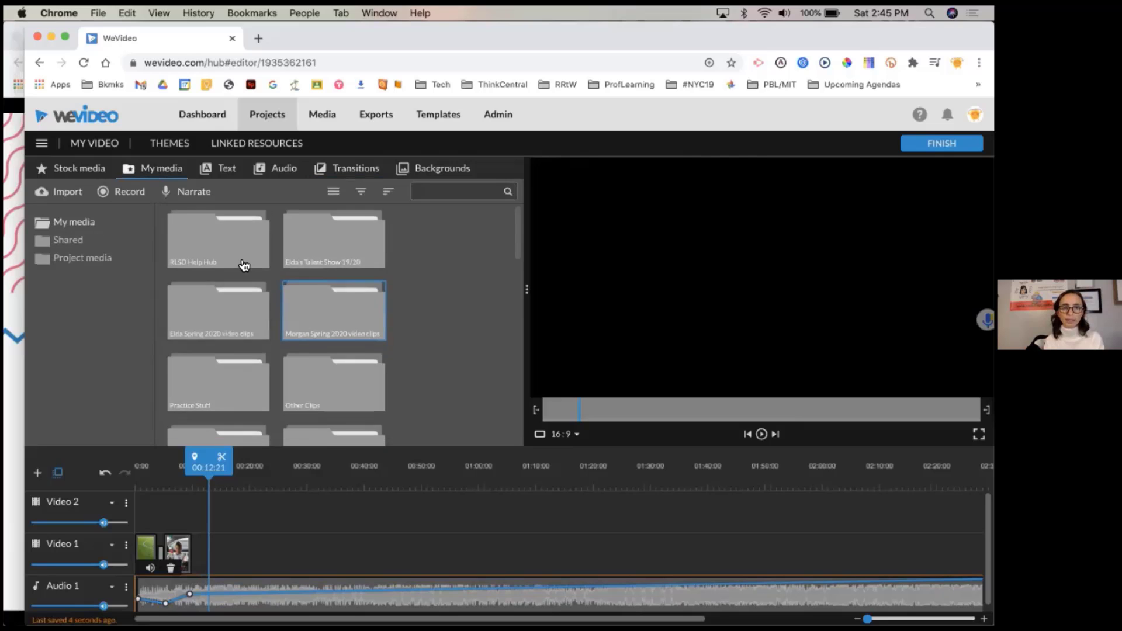
{"action": "scroll", "coordinate": [245, 266], "scroll_direction": "down", "scroll_amount": 2}
{"action": "scroll", "coordinate": [245, 265], "scroll_direction": "down", "scroll_amount": 8}
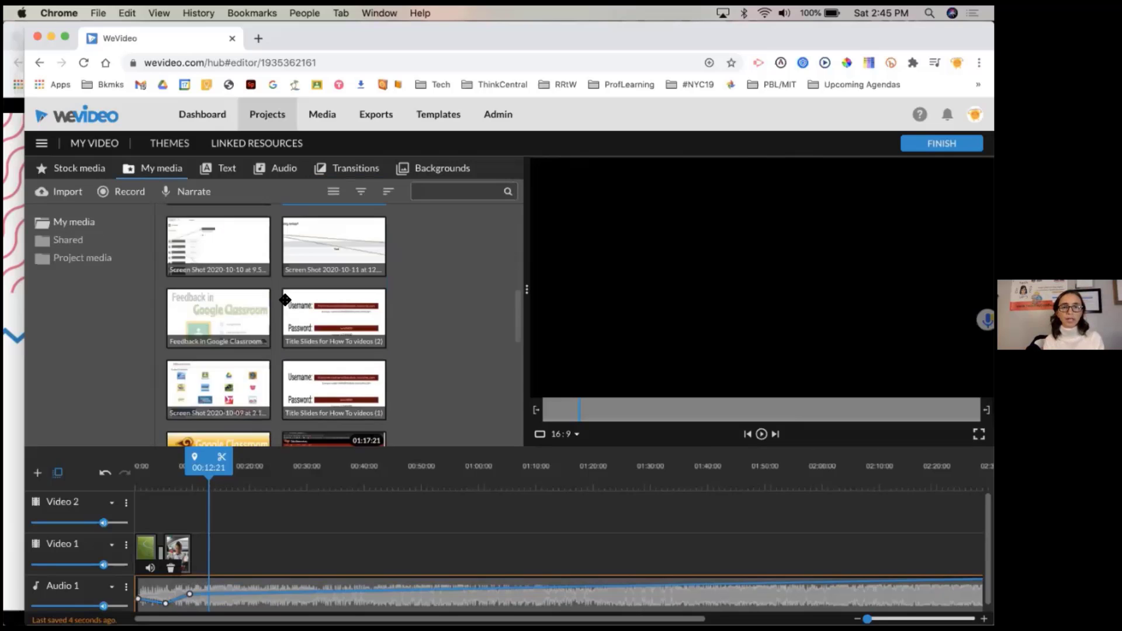
{"action": "scroll", "coordinate": [326, 254], "scroll_direction": "down", "scroll_amount": 3}
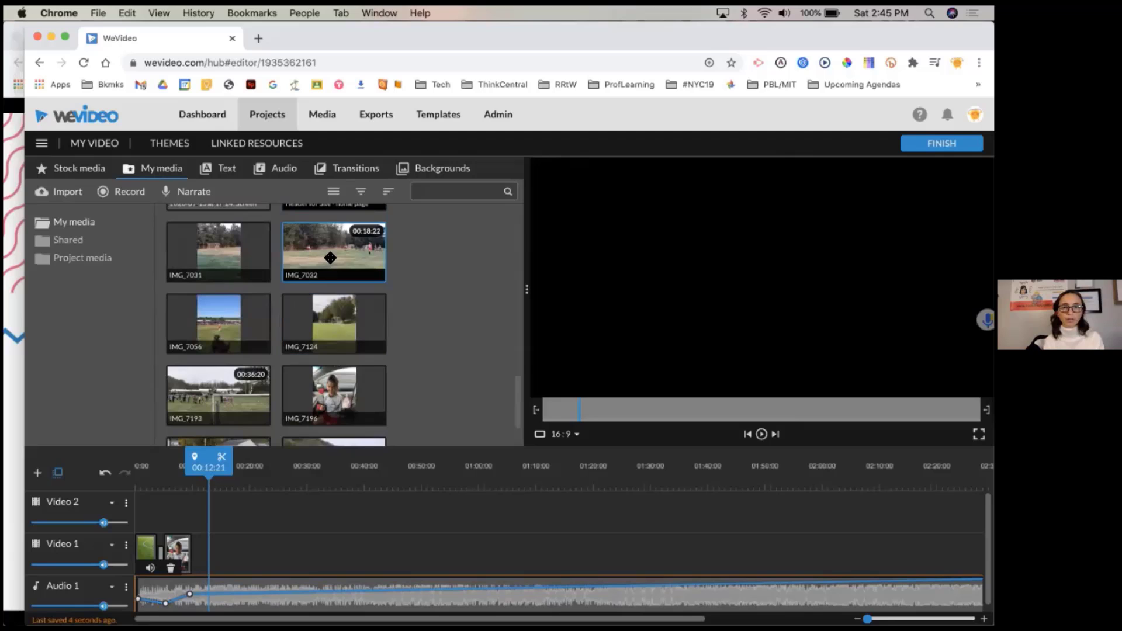
{"action": "left_click_drag", "start_coordinate": [326, 255], "coordinate": [224, 551]}
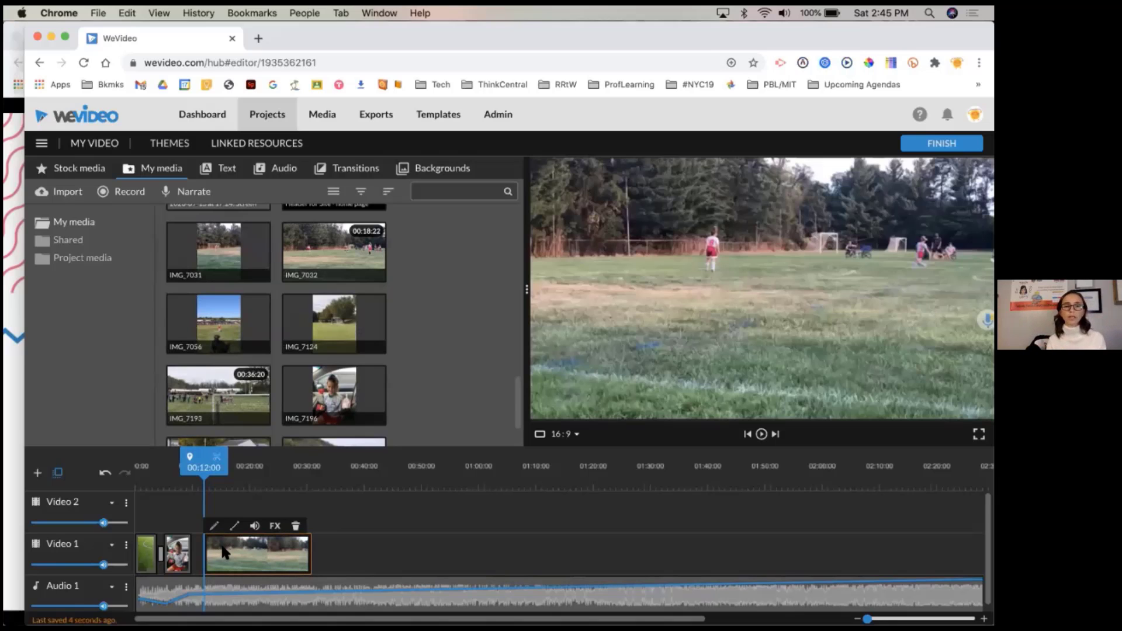
Raise the volume of the IMG_7032 clip on Video 1 to 344%.
{"action": "left_click", "coordinate": [255, 525]}
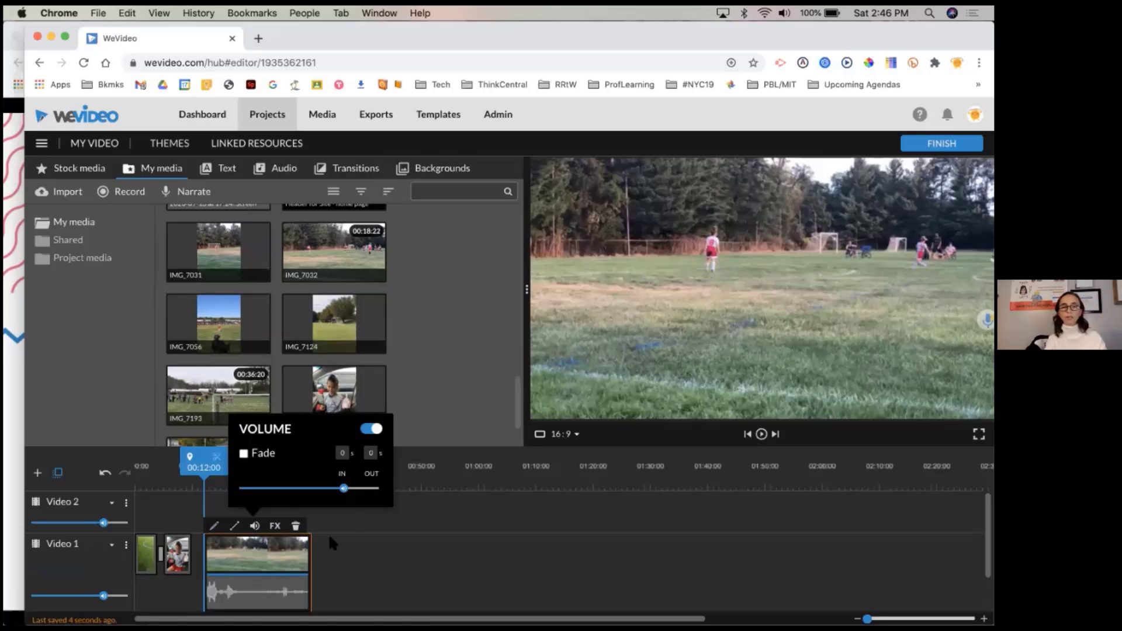
{"action": "mouse_move", "coordinate": [345, 490]}
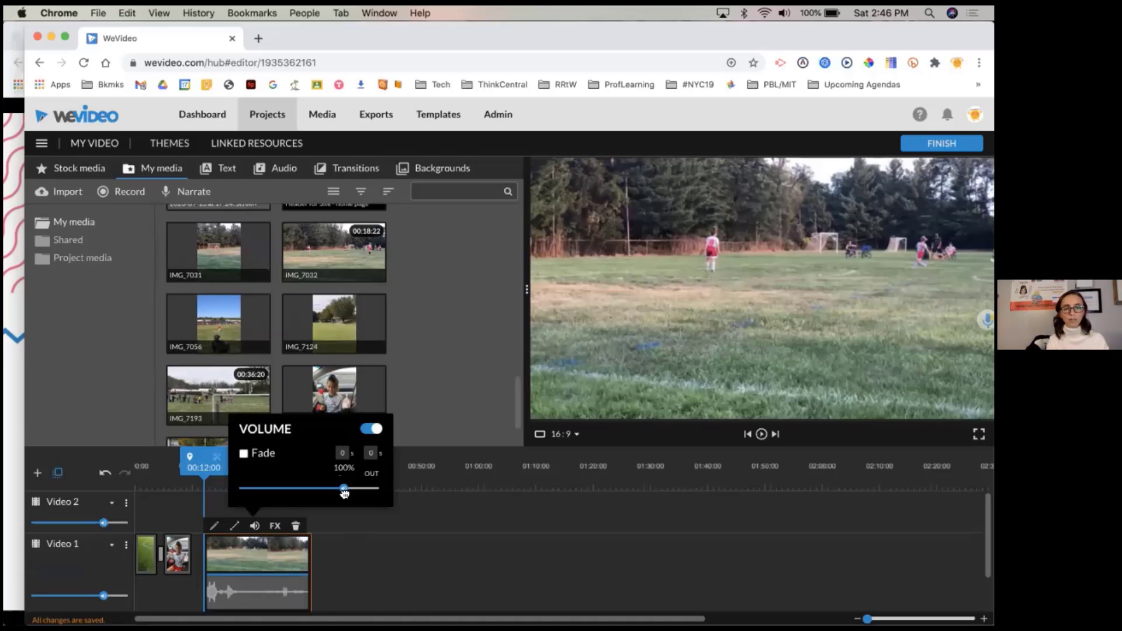
{"action": "left_click_drag", "start_coordinate": [344, 492], "coordinate": [366, 489]}
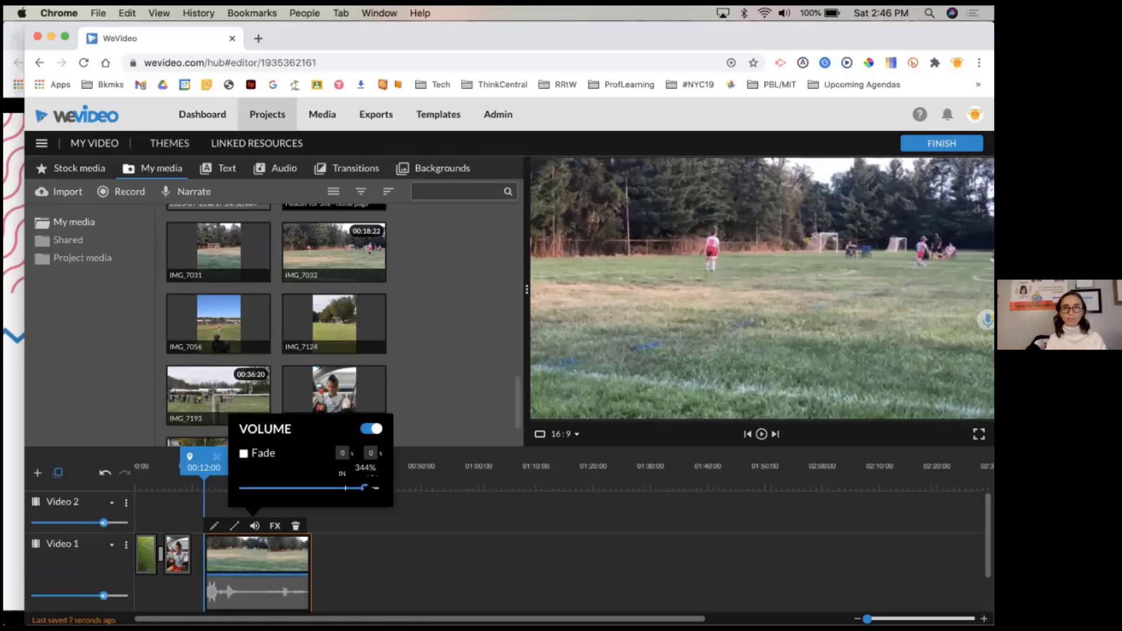
{"action": "left_click", "coordinate": [381, 532]}
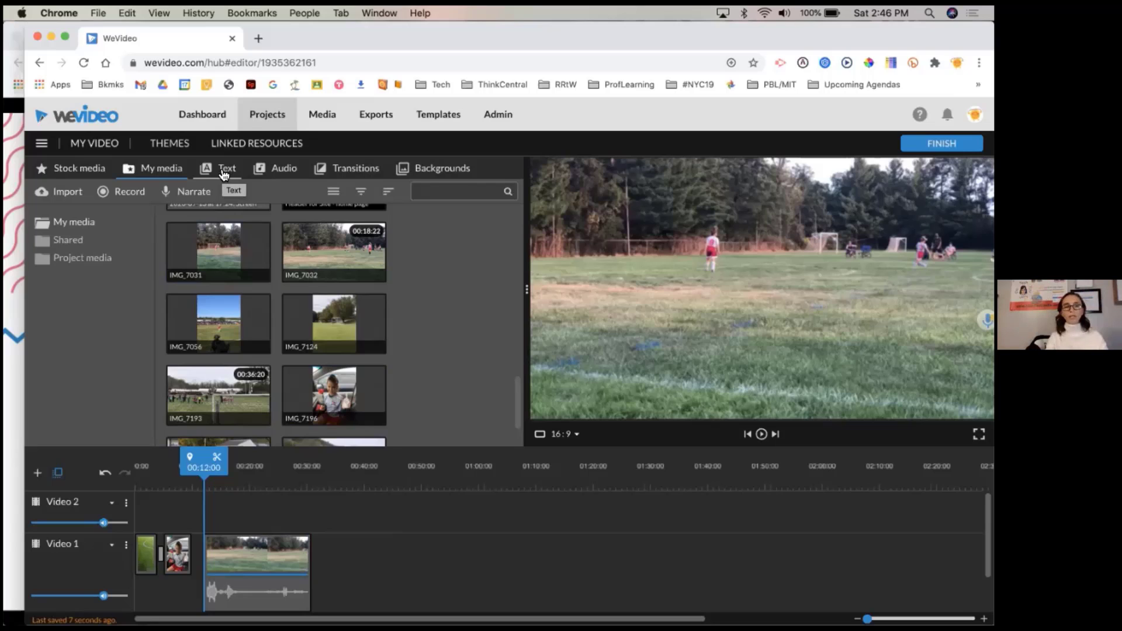
Return the playhead to the timeline's start and preview the Candy dots, Candy dots Lower 3rd and Badda Boom motion titles.
{"action": "left_click_drag", "start_coordinate": [201, 467], "coordinate": [128, 467]}
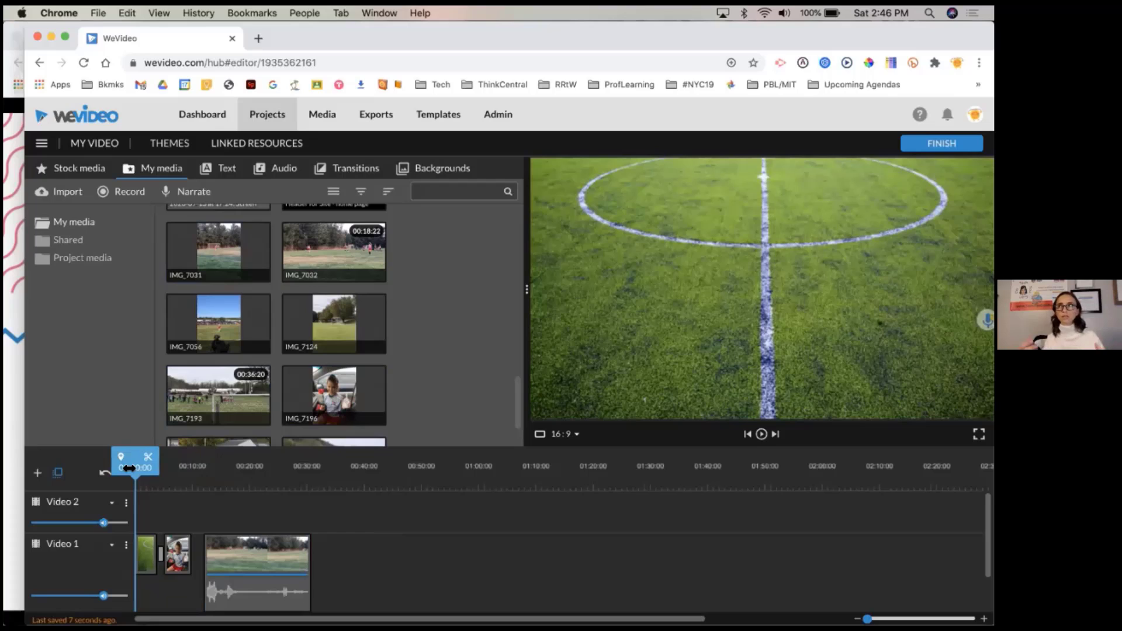
{"action": "left_click", "coordinate": [223, 170]}
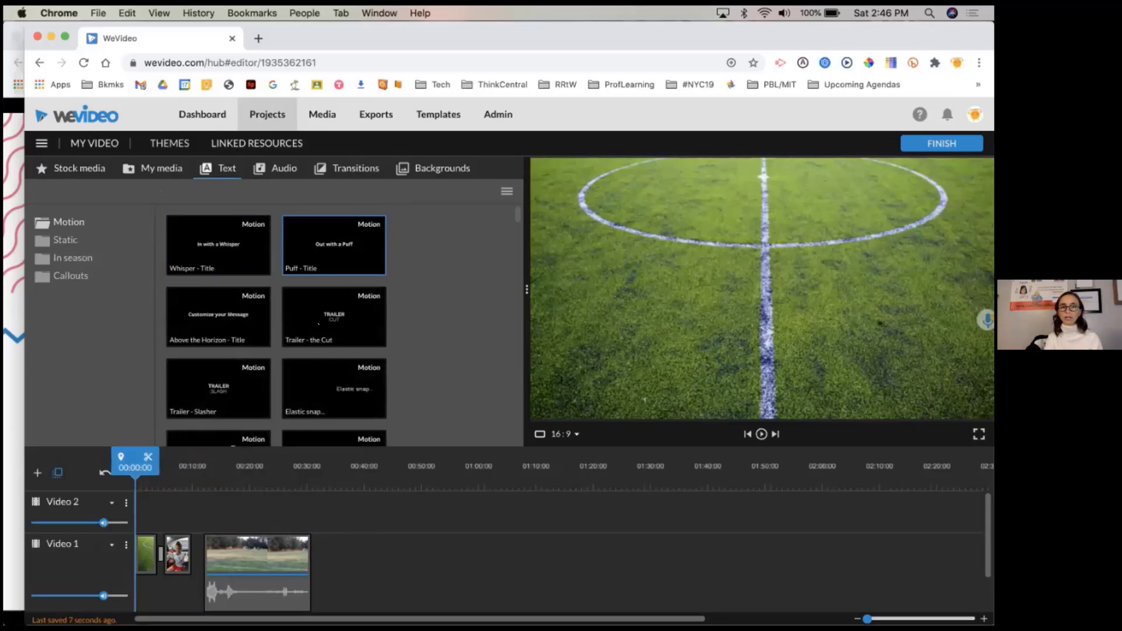
{"action": "scroll", "coordinate": [336, 327], "scroll_direction": "down", "scroll_amount": 1}
{"action": "scroll", "coordinate": [336, 316], "scroll_direction": "down", "scroll_amount": 3}
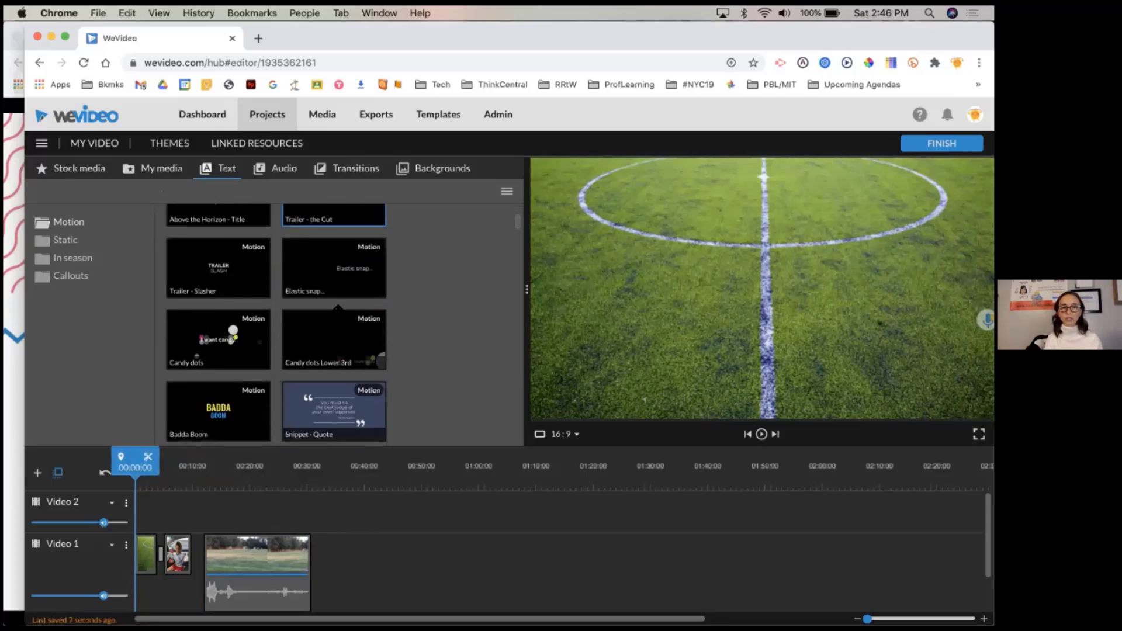
{"action": "scroll", "coordinate": [337, 310], "scroll_direction": "down", "scroll_amount": 1}
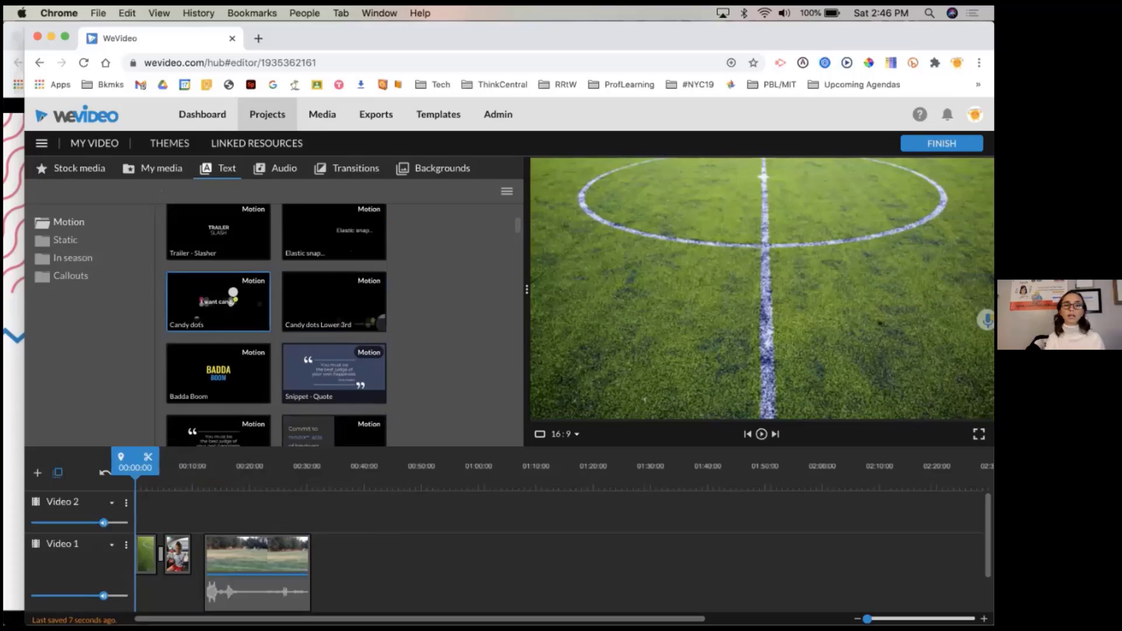
{"action": "left_click", "coordinate": [237, 305]}
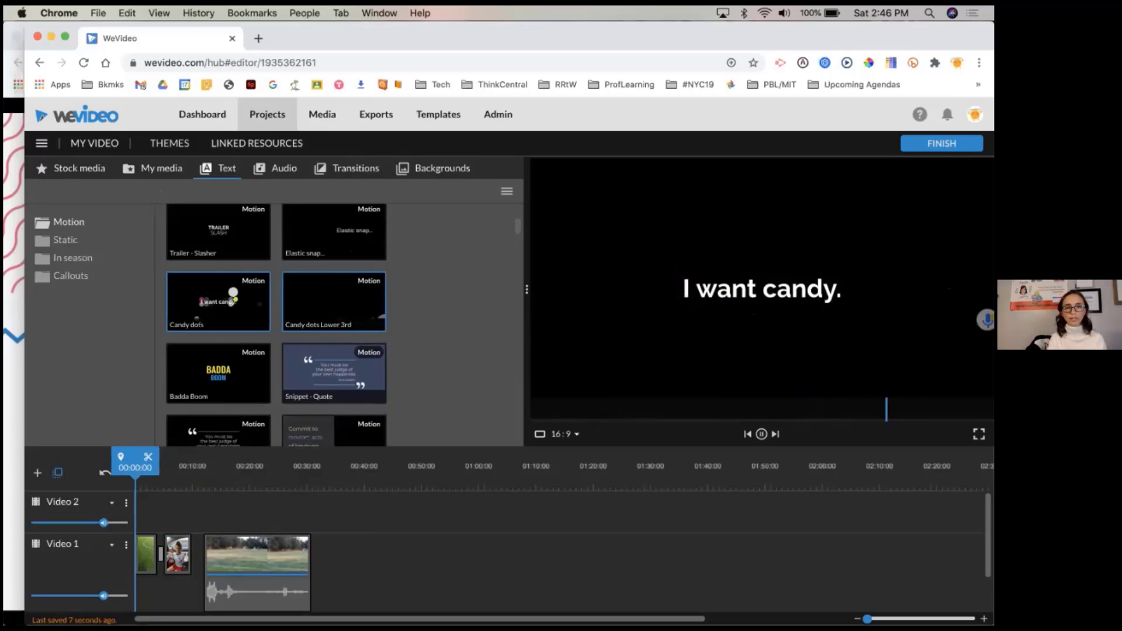
{"action": "left_click", "coordinate": [334, 301]}
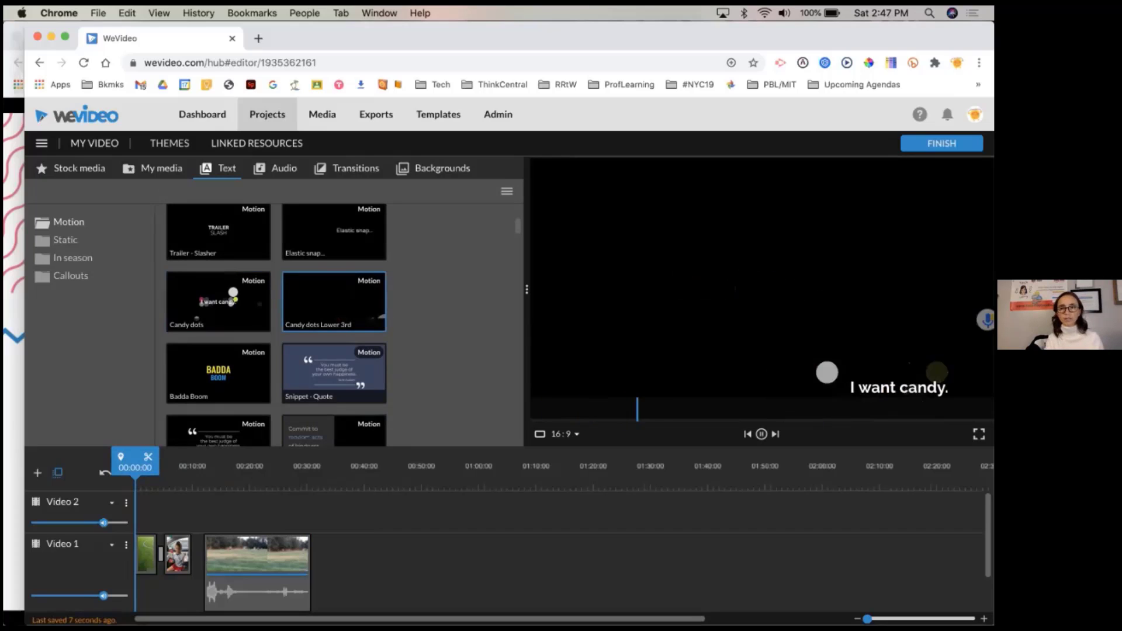
{"action": "left_click", "coordinate": [218, 373]}
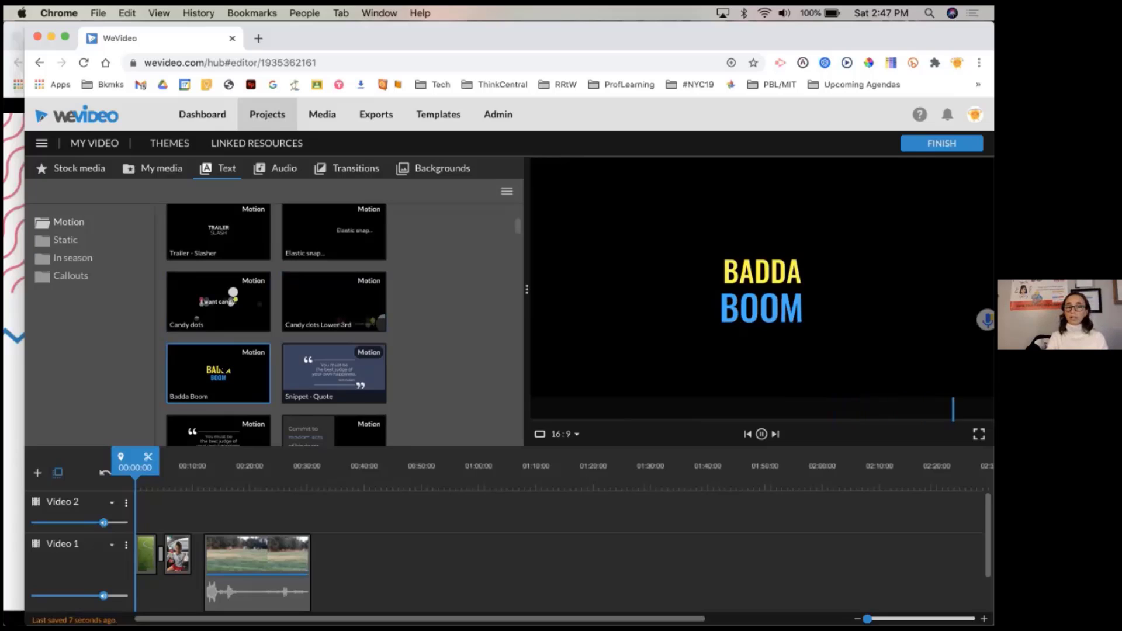
Place a 4-second Badda Boom title over the soccer field image at the start of Video 2 and open it for editing.
{"action": "left_click_drag", "start_coordinate": [201, 435], "coordinate": [164, 509]}
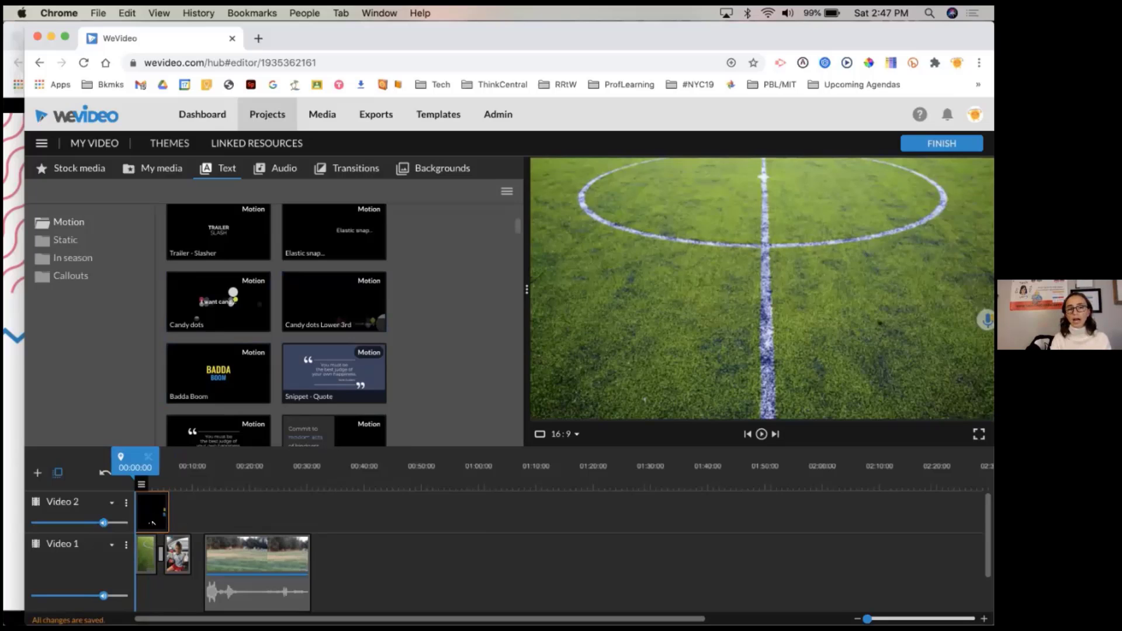
{"action": "left_click_drag", "start_coordinate": [168, 512], "coordinate": [155, 512]}
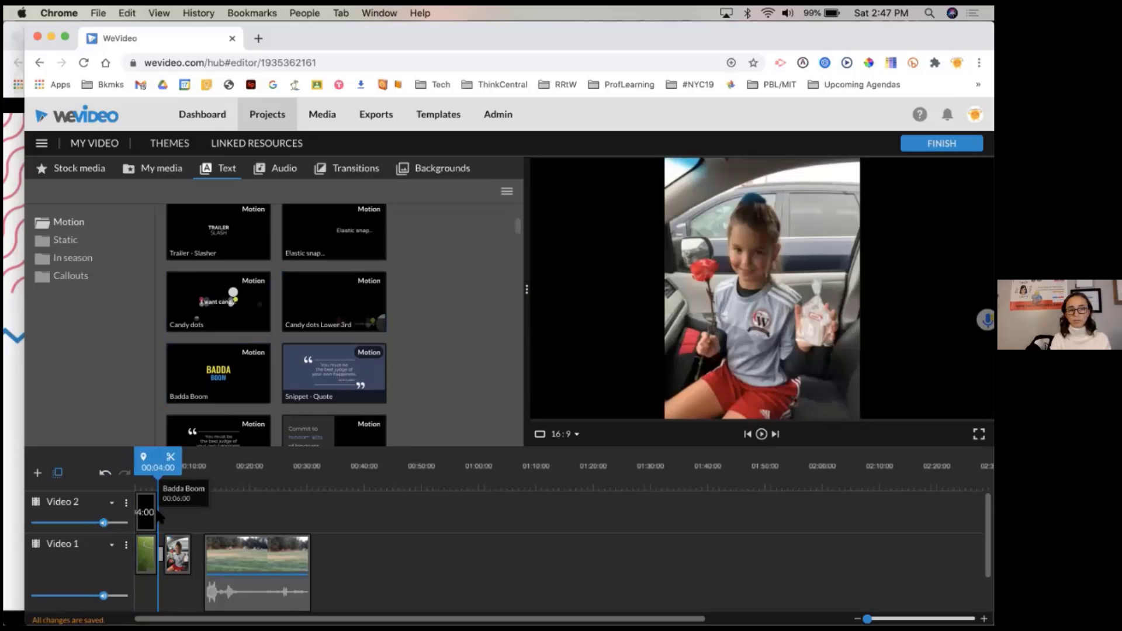
{"action": "left_click", "coordinate": [155, 506]}
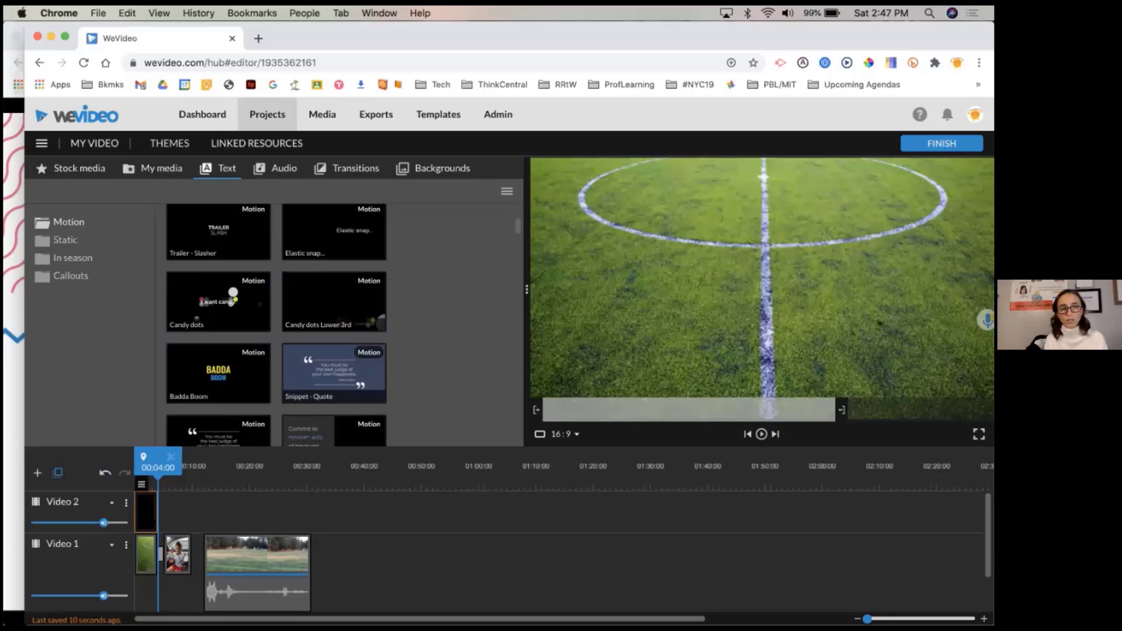
{"action": "double_click", "coordinate": [146, 511]}
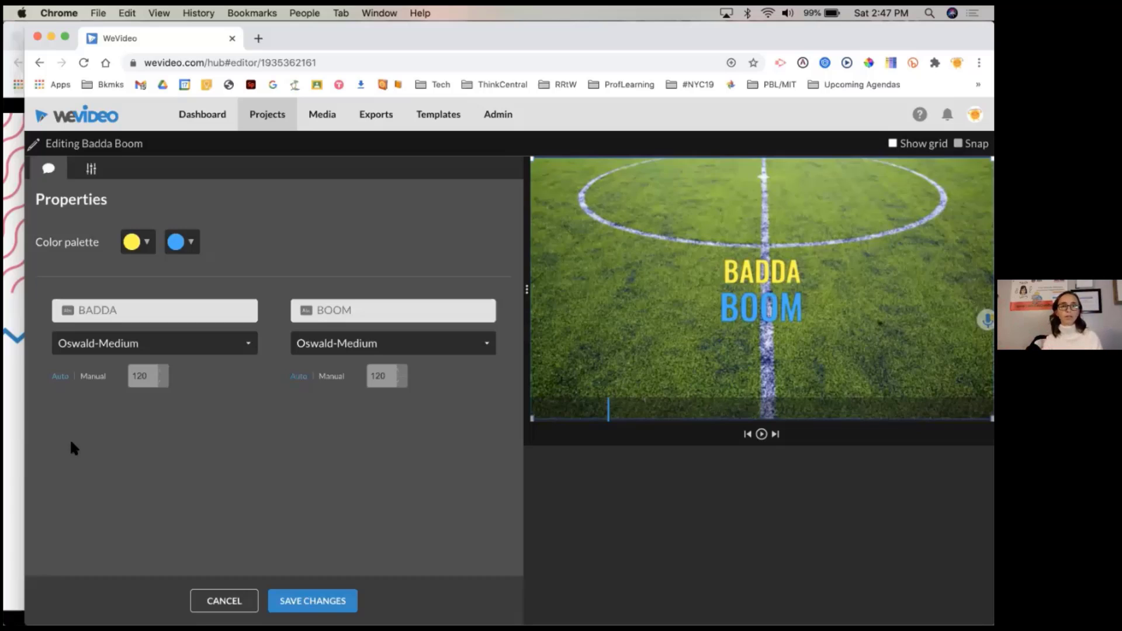
Set the Badda Boom title's first line to the player's first name in possessive form and its second line to "2020 Fall Soccer".
{"action": "left_click", "coordinate": [115, 309]}
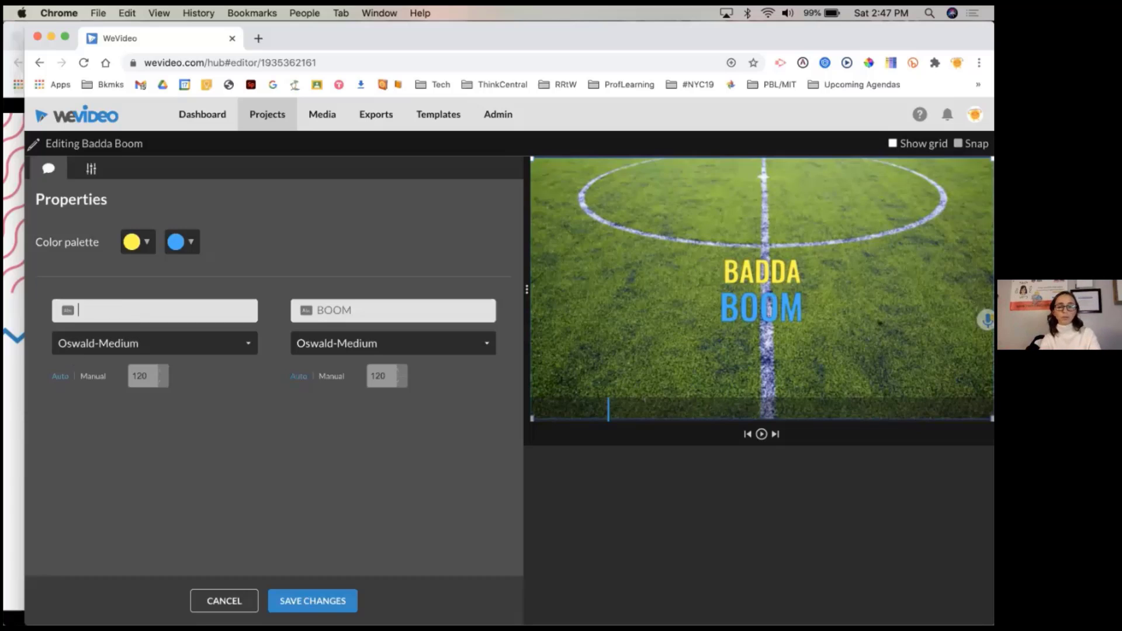
{"action": "type", "text": "Emily's"}
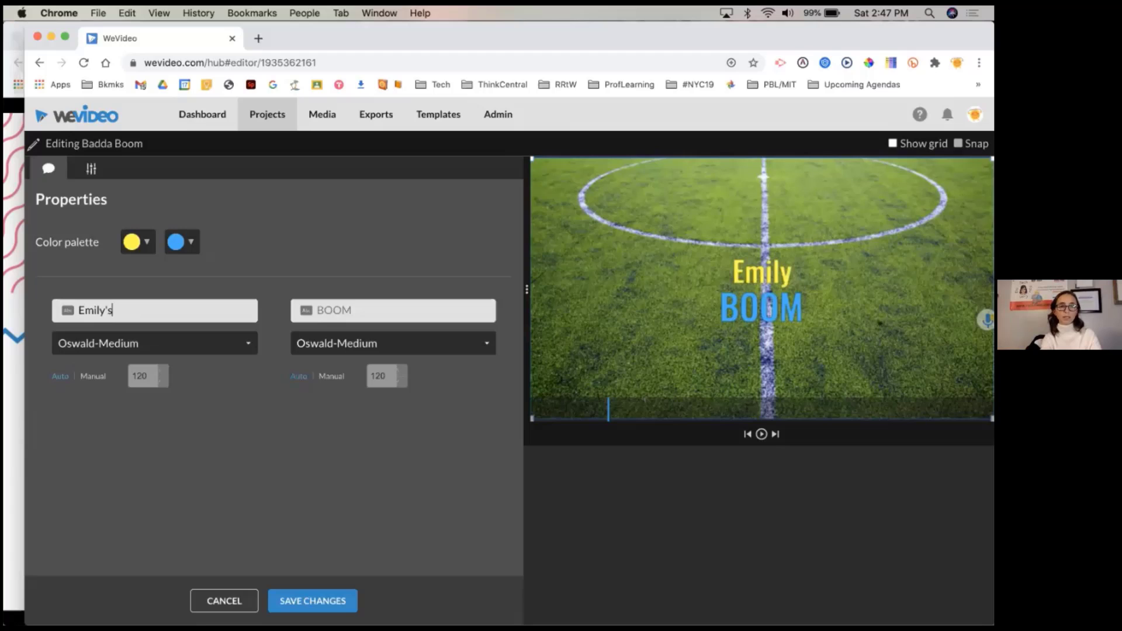
{"action": "left_click", "coordinate": [317, 310]}
{"action": "type", "text": "2020"}
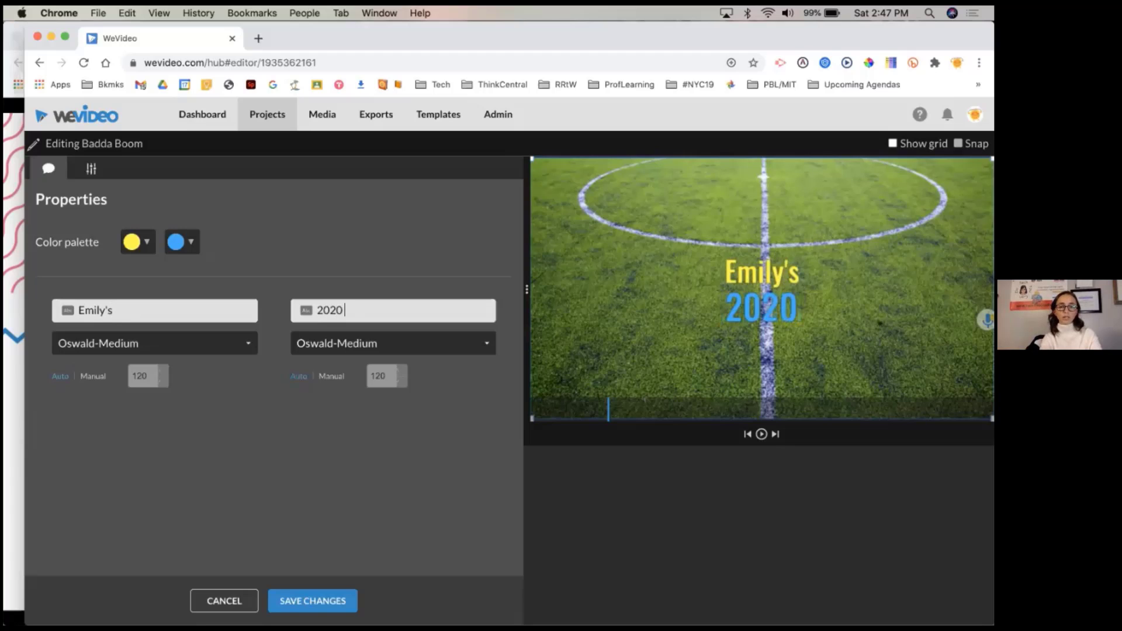
{"action": "type", "text": " Fall Soccer"}
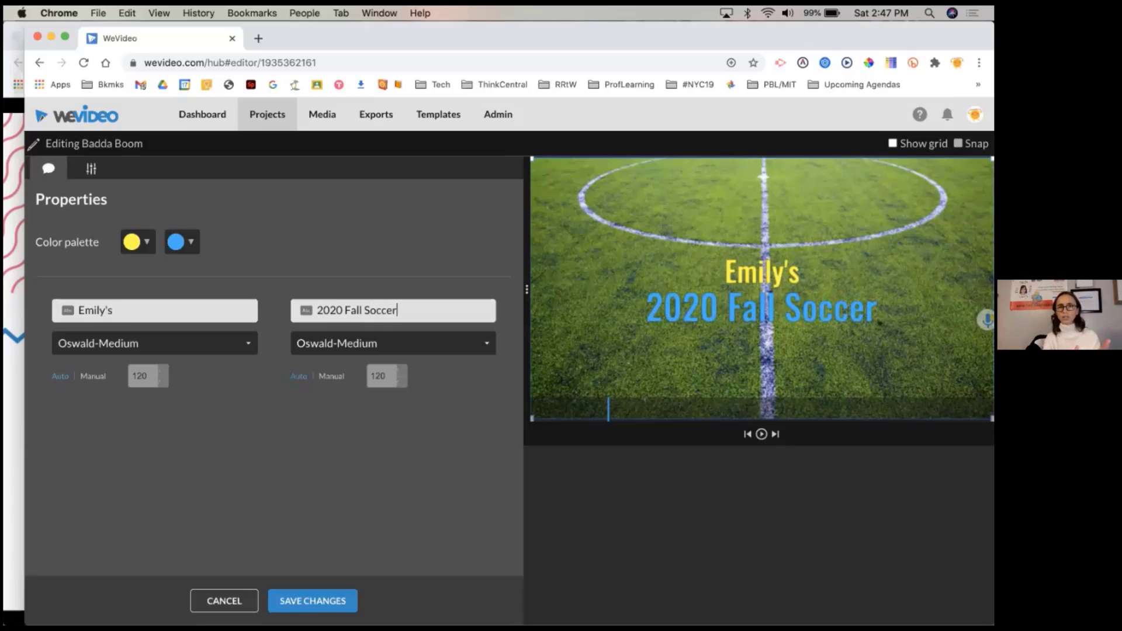
Color the title's first line black and its second line dark red.
{"action": "left_click", "coordinate": [140, 243]}
{"action": "left_click", "coordinate": [135, 265]}
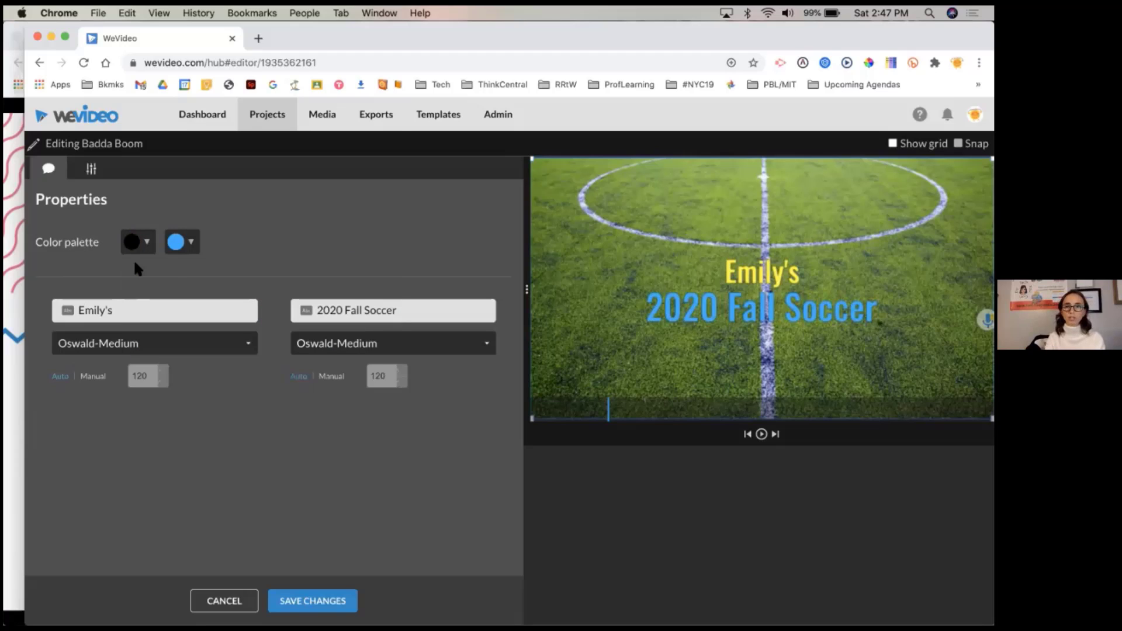
{"action": "left_click", "coordinate": [192, 244]}
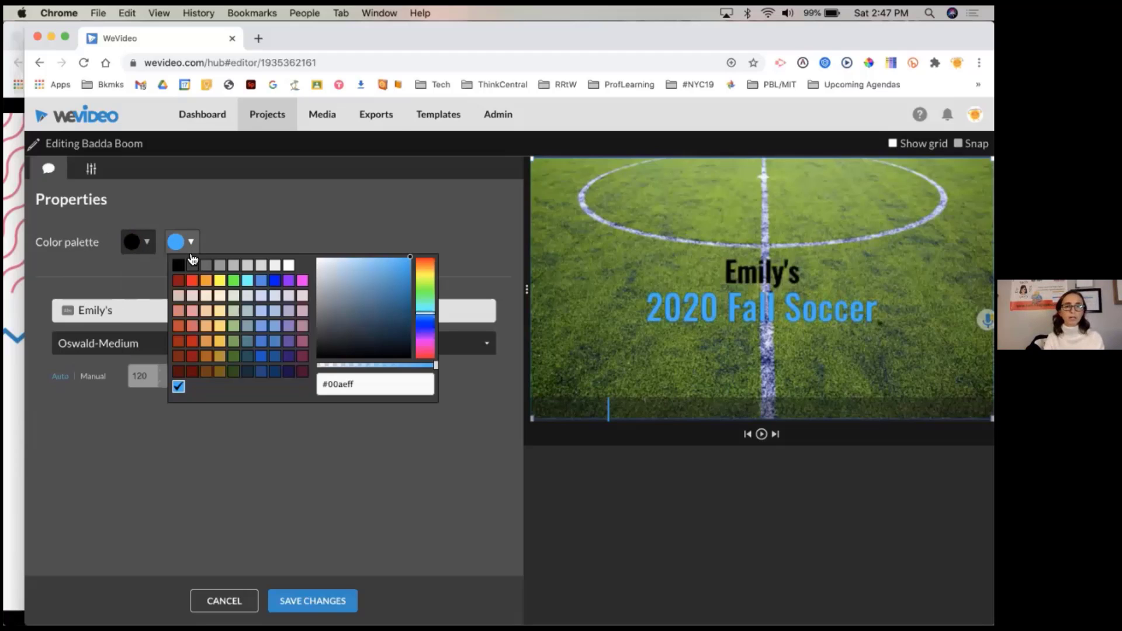
{"action": "left_click", "coordinate": [193, 375]}
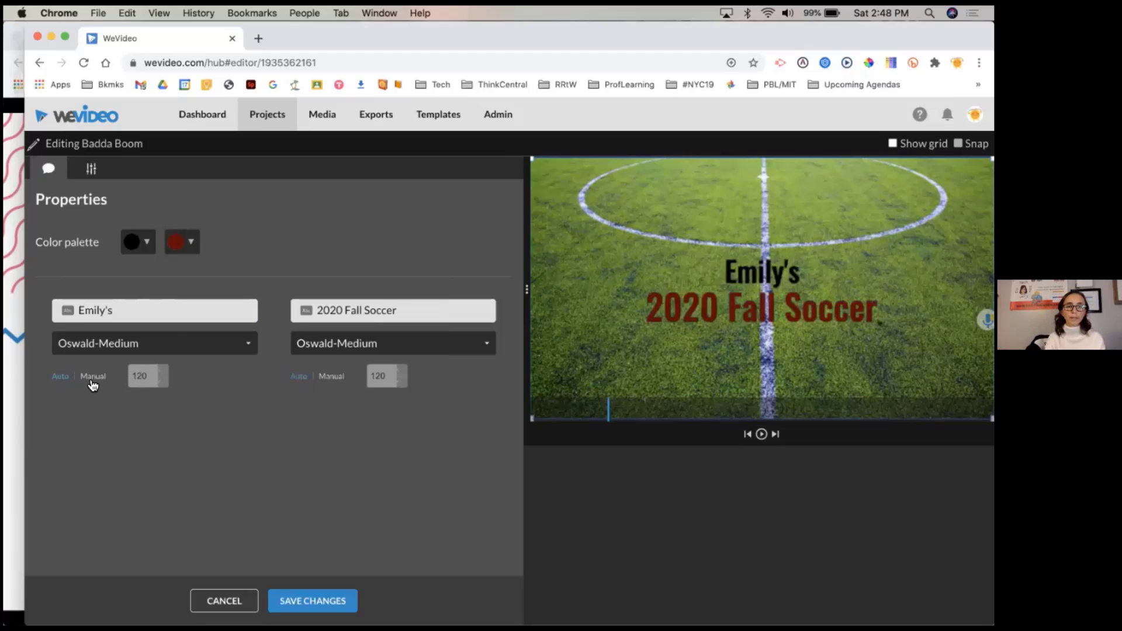
Set the title's first line to a manual font size of 200 and the 3Dumb font.
{"action": "left_click", "coordinate": [92, 376]}
{"action": "left_click", "coordinate": [163, 372]}
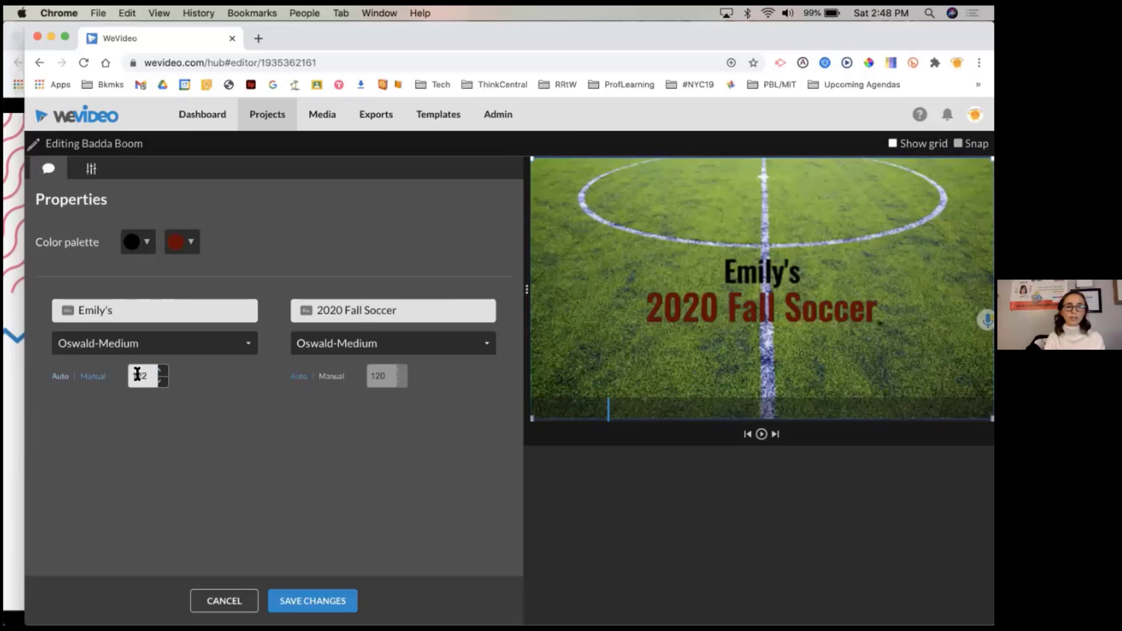
{"action": "type", "text": "200"}
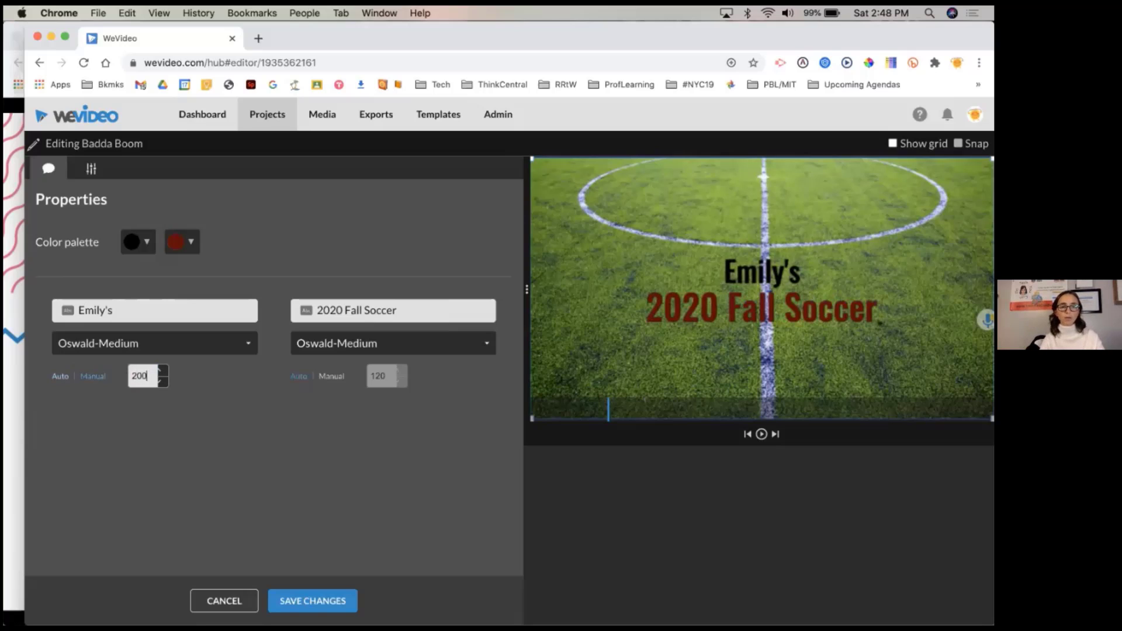
{"action": "left_click", "coordinate": [175, 345]}
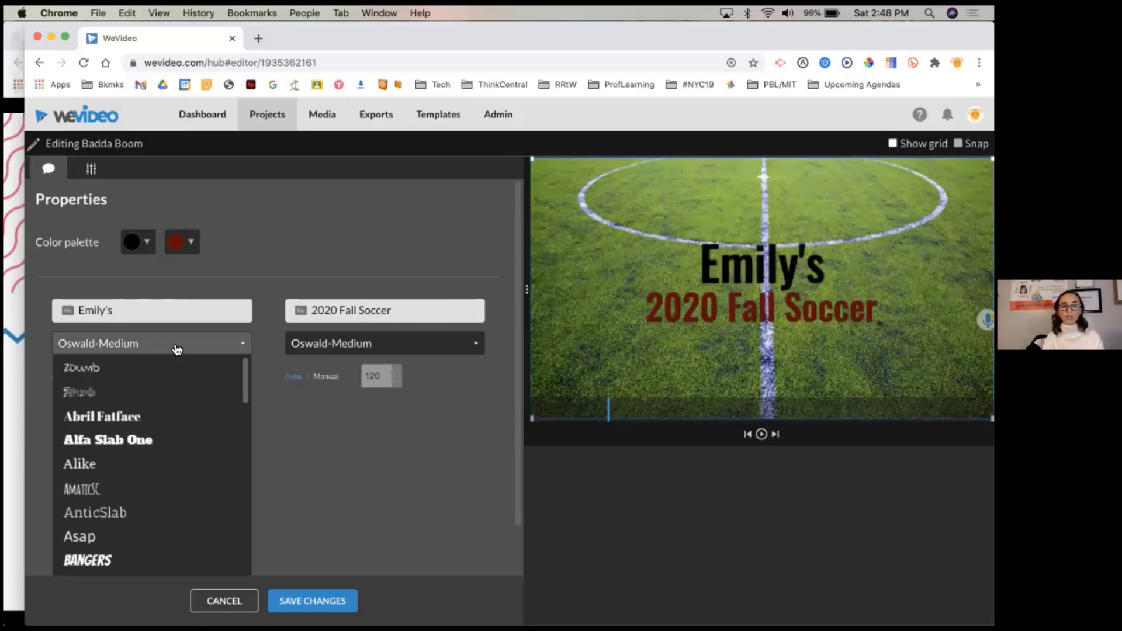
{"action": "left_click", "coordinate": [163, 393]}
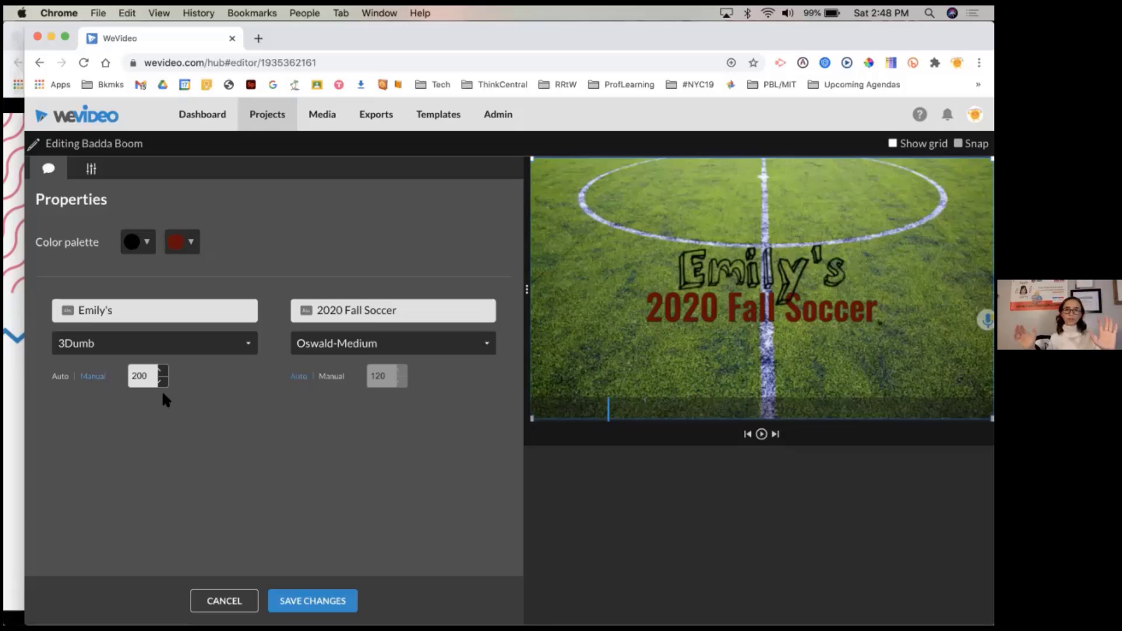
Shrink the title, position it left of the soccer field's center line below the circle, and save the title changes.
{"action": "left_click", "coordinate": [315, 602]}
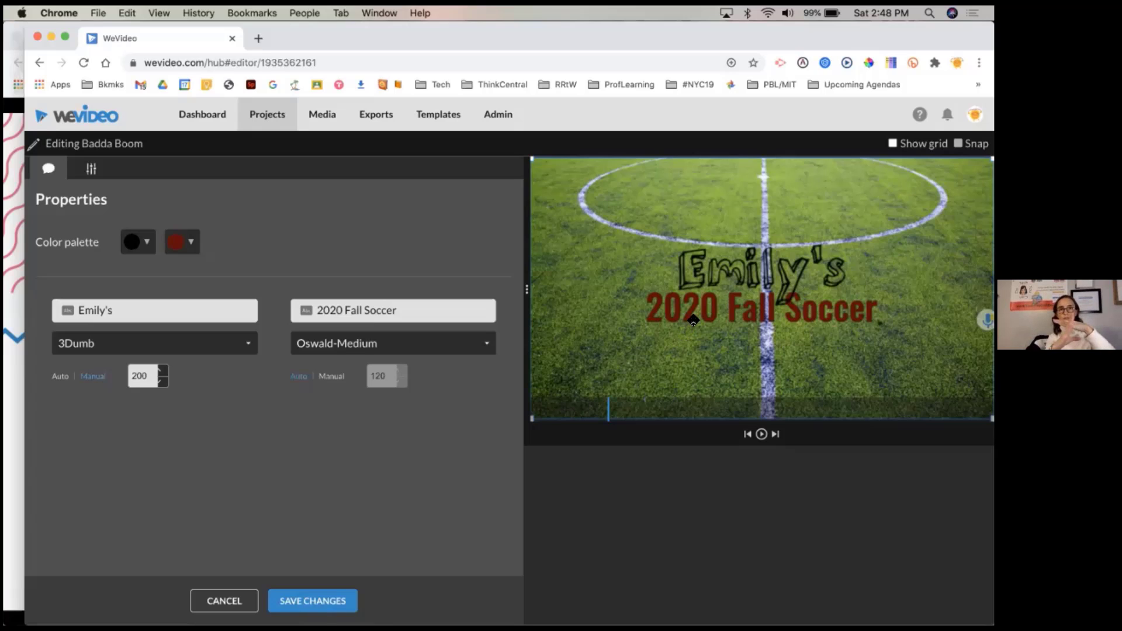
{"action": "left_click_drag", "start_coordinate": [724, 305], "coordinate": [663, 255]}
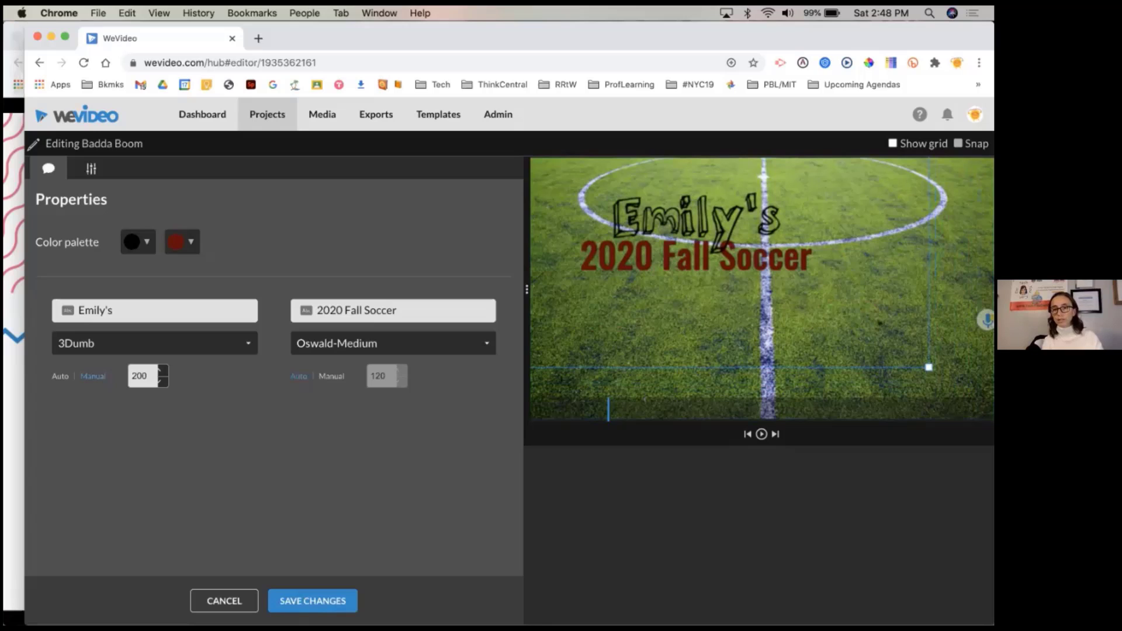
{"action": "left_click_drag", "start_coordinate": [929, 367], "coordinate": [874, 337]}
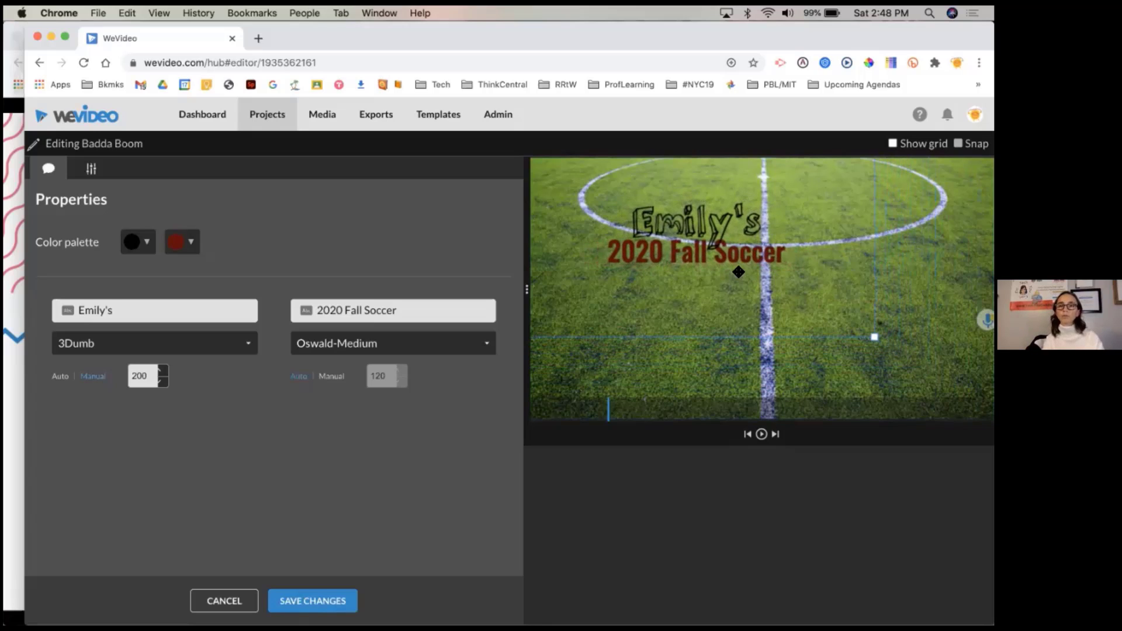
{"action": "left_click_drag", "start_coordinate": [736, 263], "coordinate": [706, 311]}
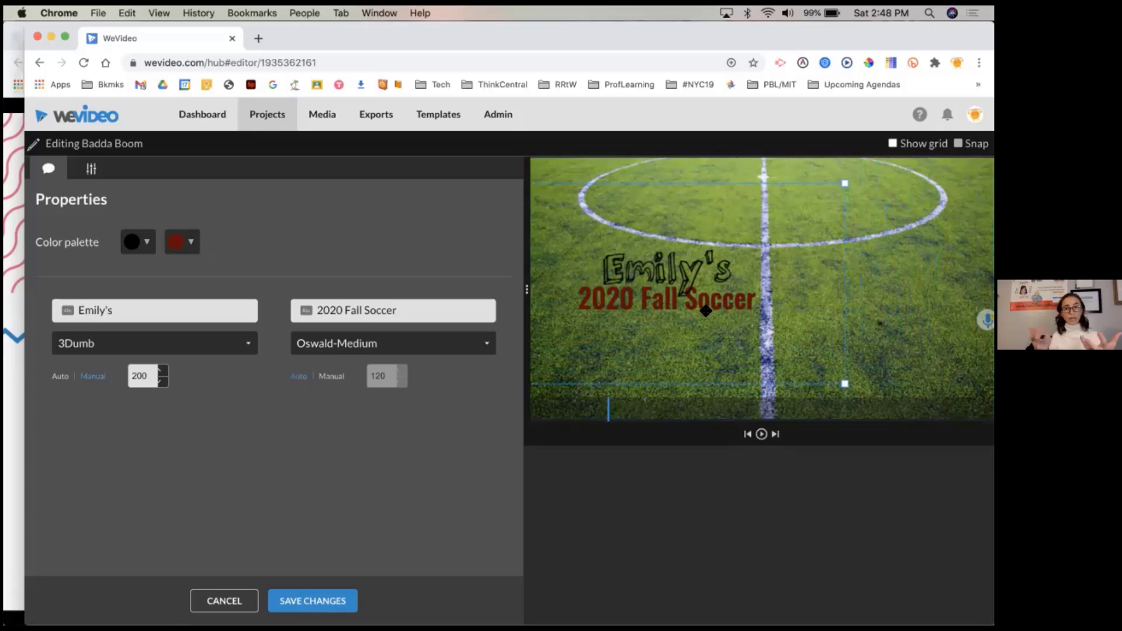
{"action": "left_click", "coordinate": [322, 600]}
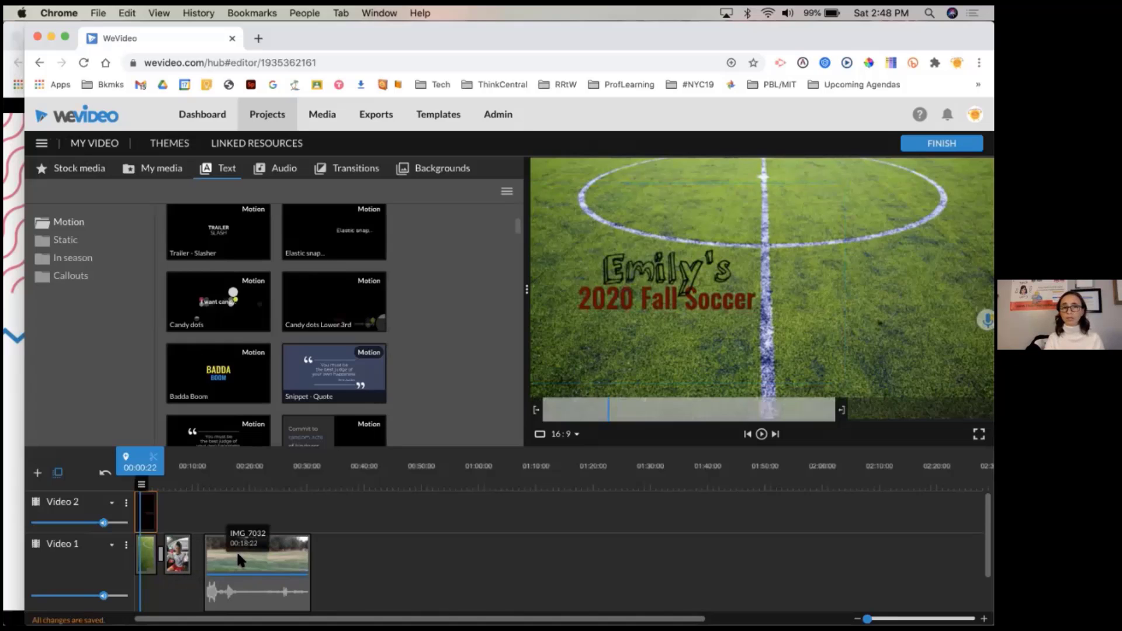
Add the Curtains transition between the IMG_7196 photo and the IMG_7032 clip on Video 1, with the clip starting at about 00:10:00.
{"action": "left_click", "coordinate": [354, 170]}
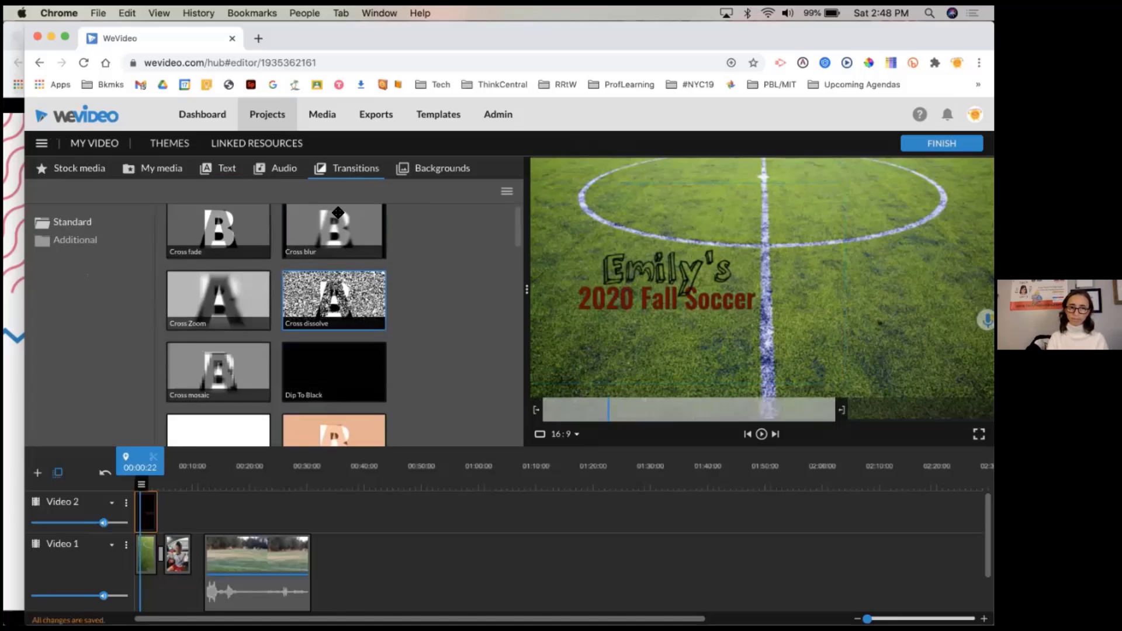
{"action": "scroll", "coordinate": [338, 212], "scroll_direction": "down", "scroll_amount": 5}
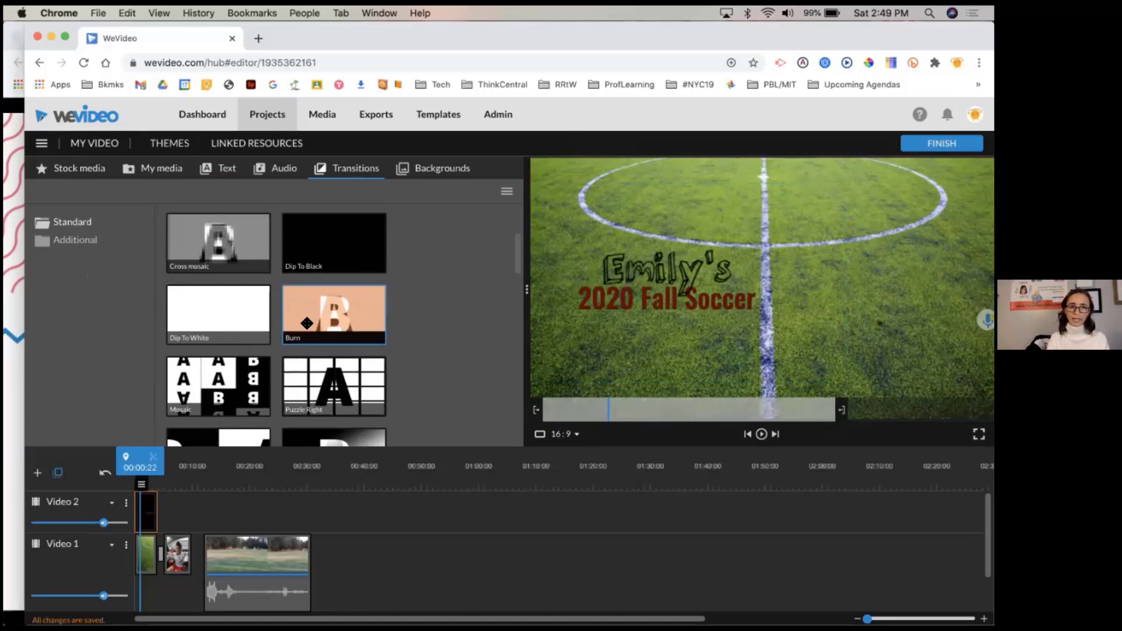
{"action": "scroll", "coordinate": [307, 323], "scroll_direction": "down", "scroll_amount": 8}
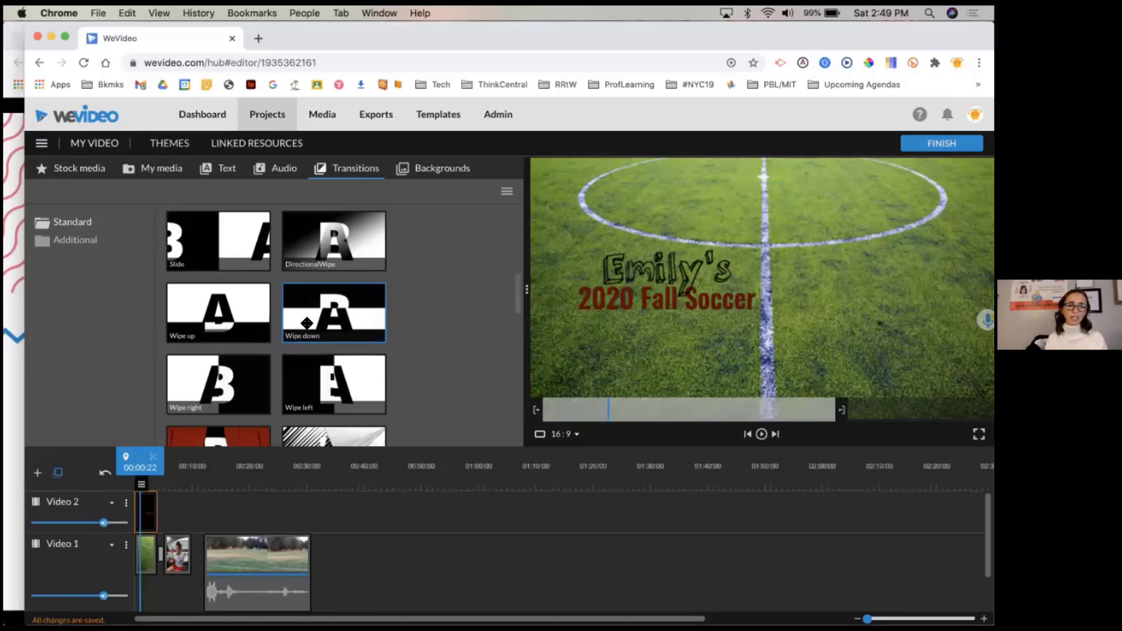
{"action": "scroll", "coordinate": [217, 368], "scroll_direction": "down", "scroll_amount": 2}
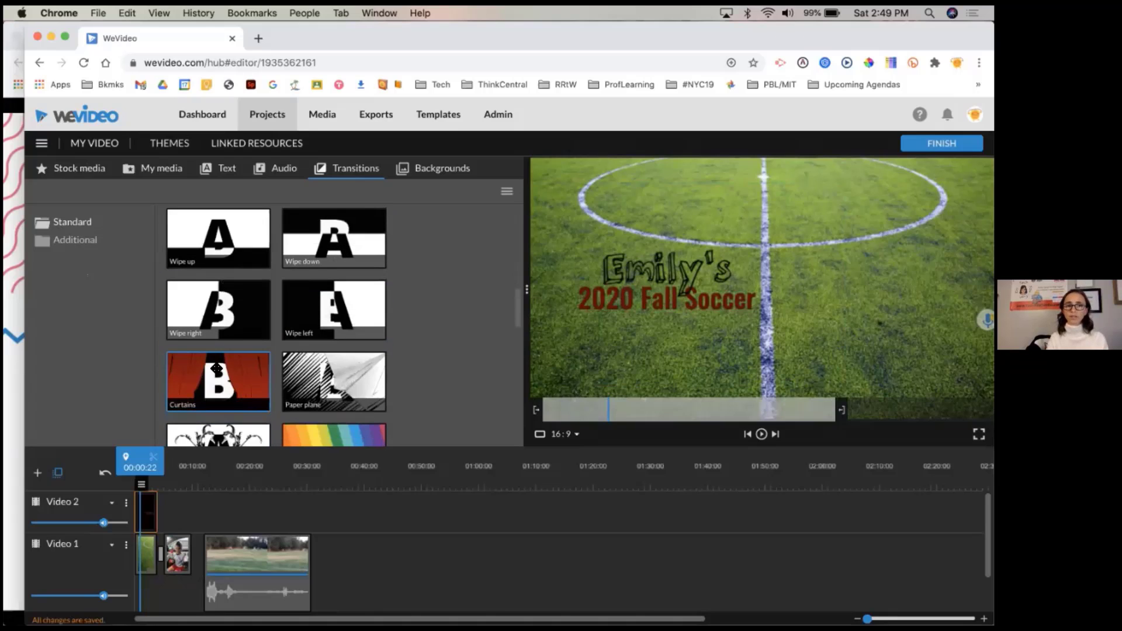
{"action": "left_click", "coordinate": [217, 376]}
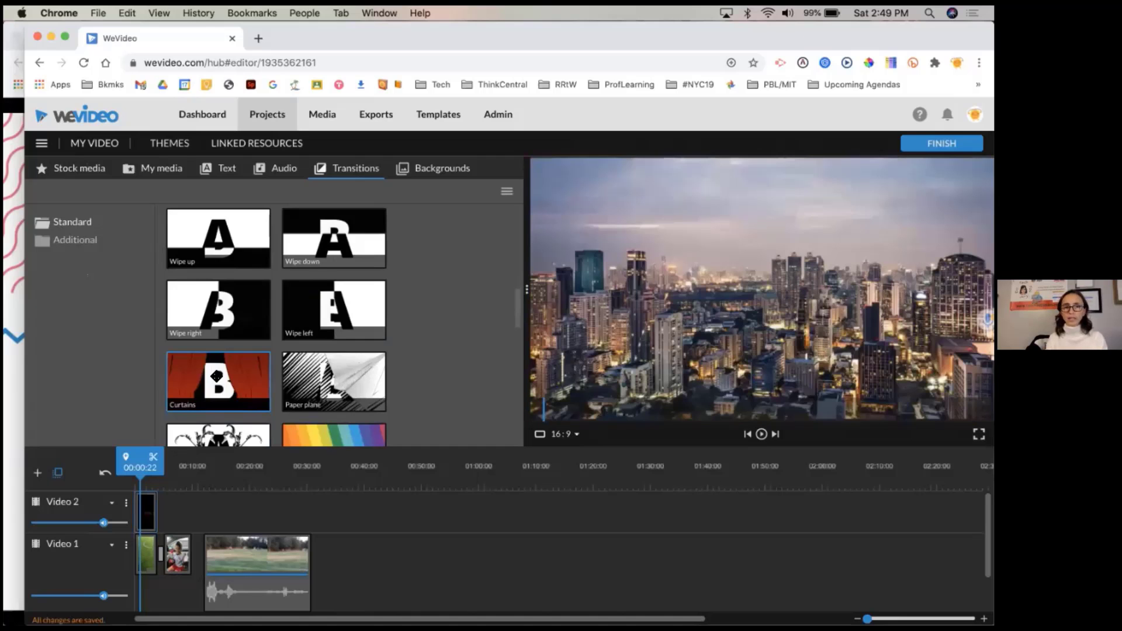
{"action": "mouse_move", "coordinate": [217, 377]}
{"action": "left_mouse_down"}
{"action": "mouse_move", "coordinate": [210, 545]}
{"action": "mouse_move", "coordinate": [234, 549]}
{"action": "left_mouse_up"}
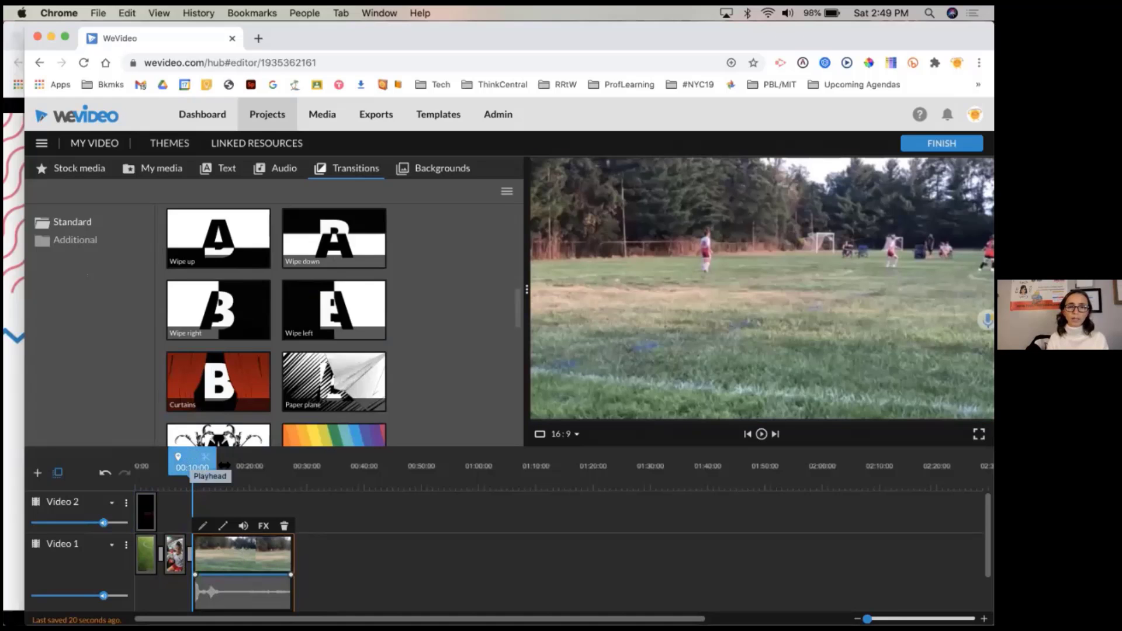
Move the playhead to the end of the IMG_7032 clip and return it to the timeline's start.
{"action": "left_click", "coordinate": [283, 465]}
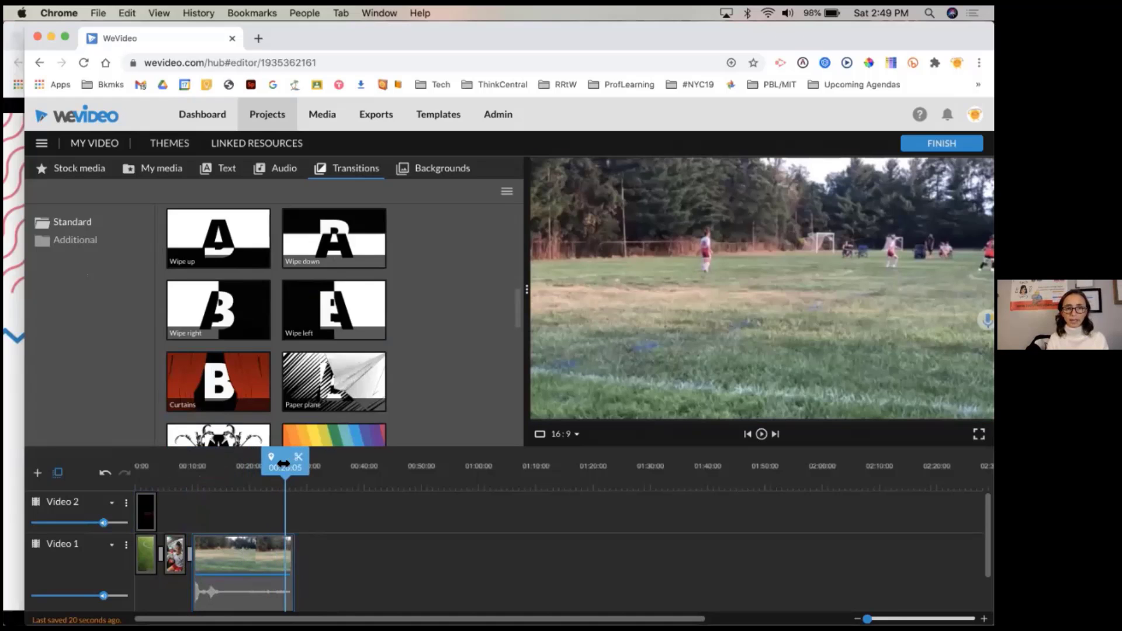
{"action": "left_click_drag", "start_coordinate": [283, 464], "coordinate": [293, 454]}
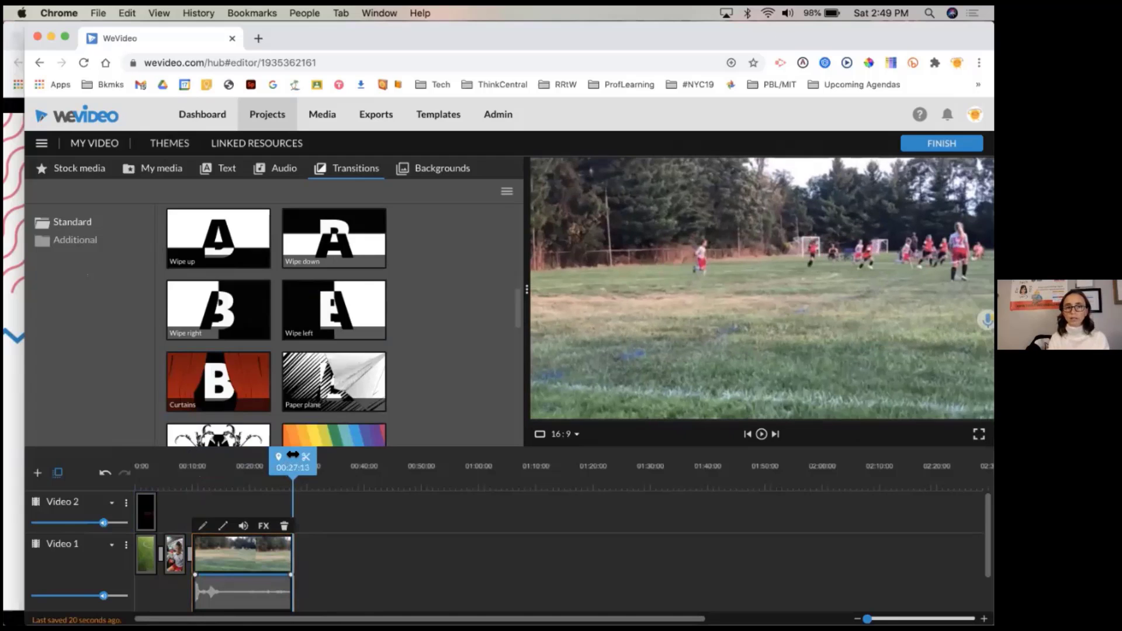
{"action": "left_click_drag", "start_coordinate": [293, 455], "coordinate": [134, 454]}
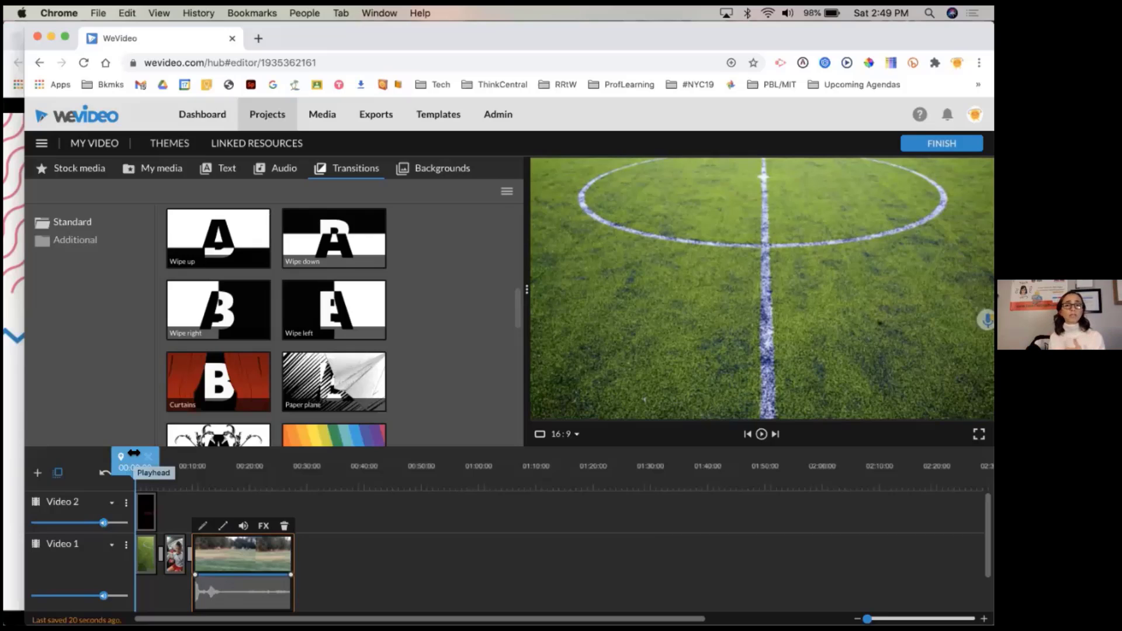
Preview the White Streaks, Red Streaks, Orange Glow and Stage Show backgrounds.
{"action": "left_click", "coordinate": [434, 169]}
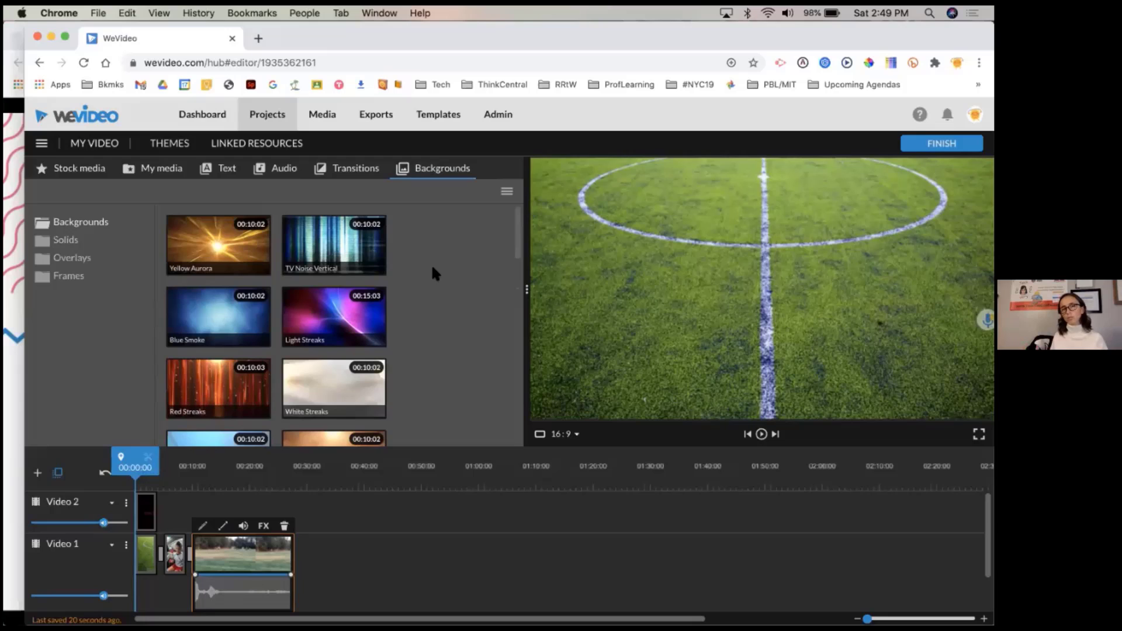
{"action": "left_click", "coordinate": [321, 403]}
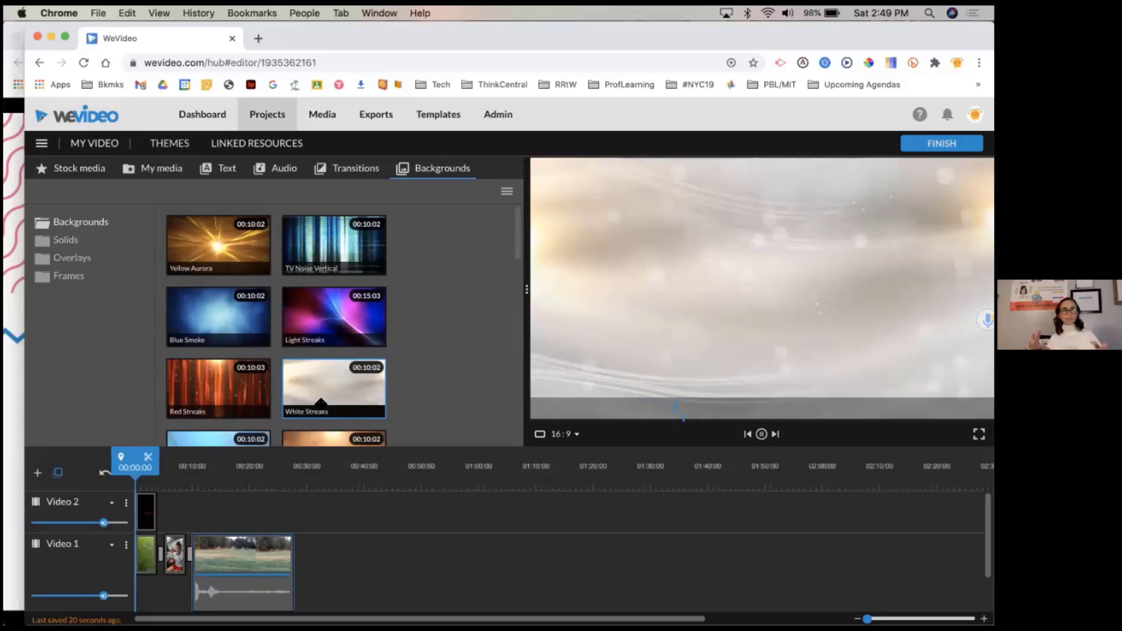
{"action": "left_click", "coordinate": [209, 392]}
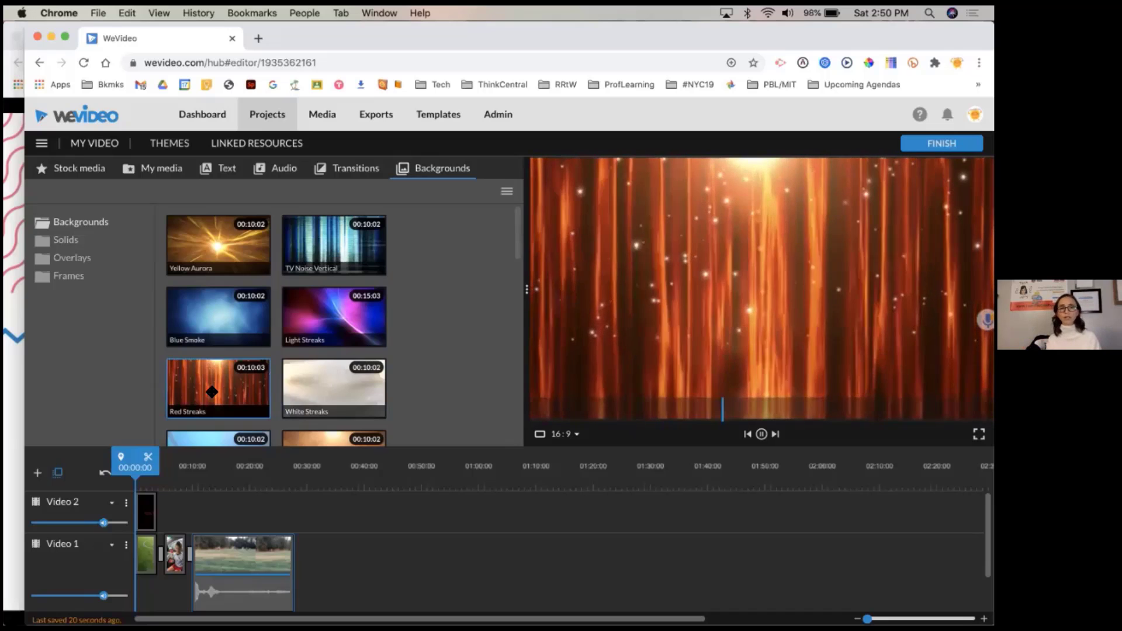
{"action": "scroll", "coordinate": [212, 392], "scroll_direction": "down", "scroll_amount": 2}
{"action": "scroll", "coordinate": [211, 392], "scroll_direction": "down", "scroll_amount": 2}
{"action": "left_click", "coordinate": [340, 366]}
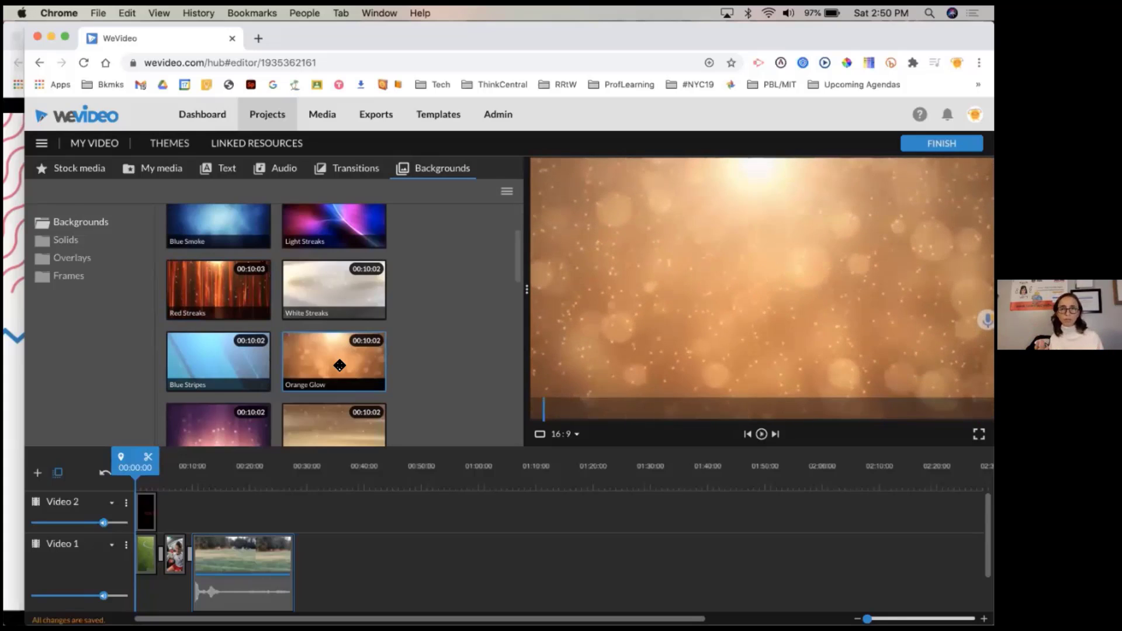
{"action": "scroll", "coordinate": [339, 366], "scroll_direction": "down", "scroll_amount": 5}
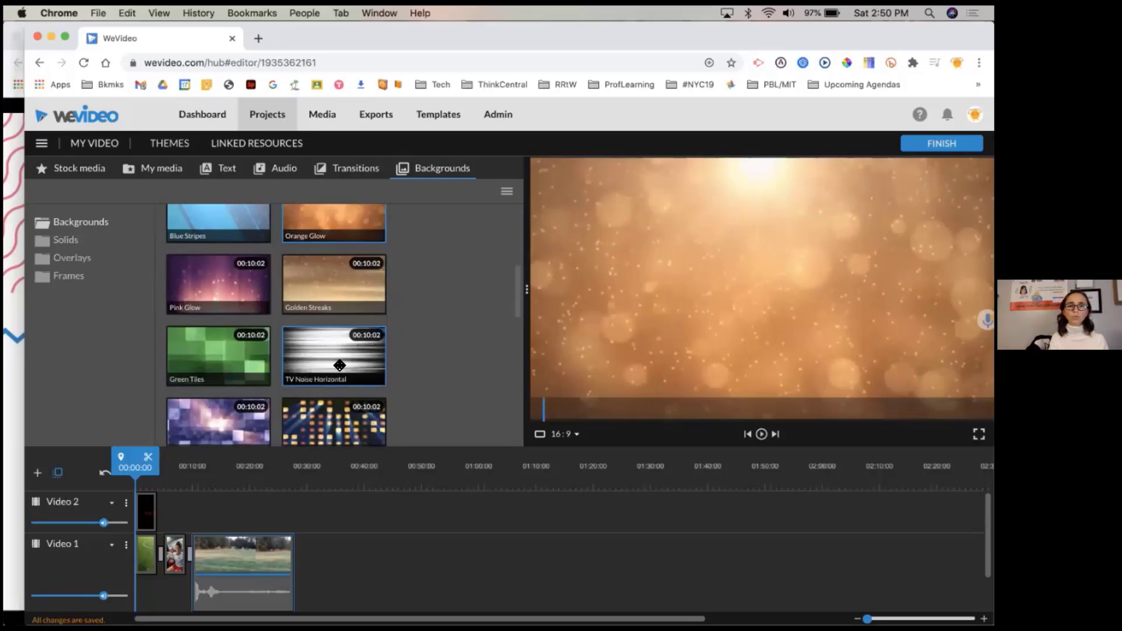
{"action": "left_click", "coordinate": [339, 365]}
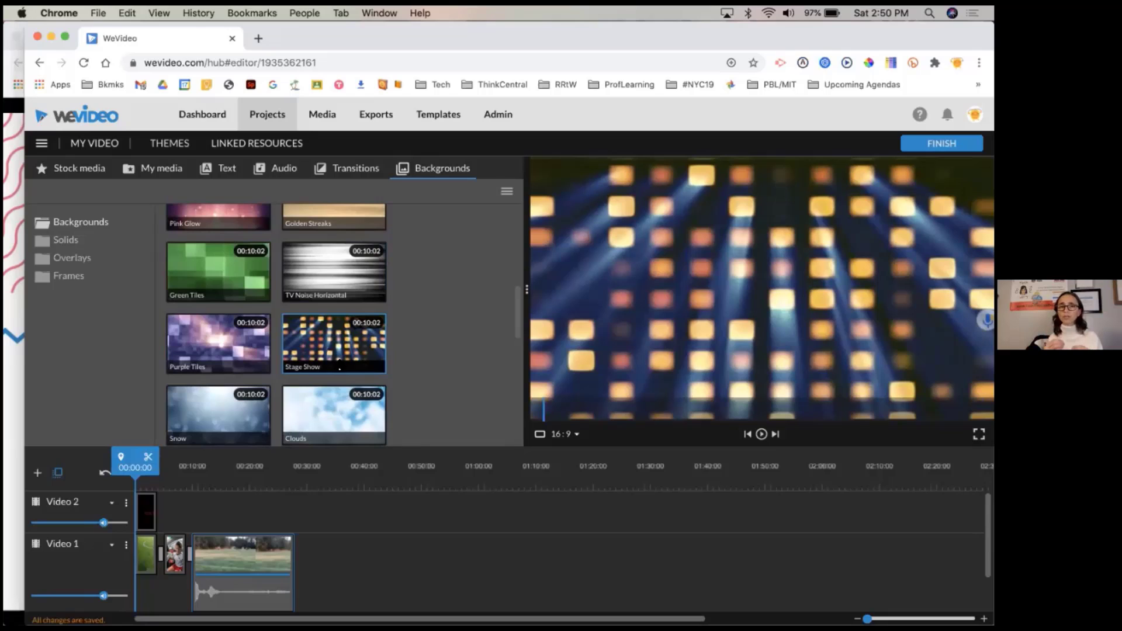
Split the music clip on Audio 1 at about 00:07:05.
{"action": "scroll", "coordinate": [381, 529], "scroll_direction": "down", "scroll_amount": 2}
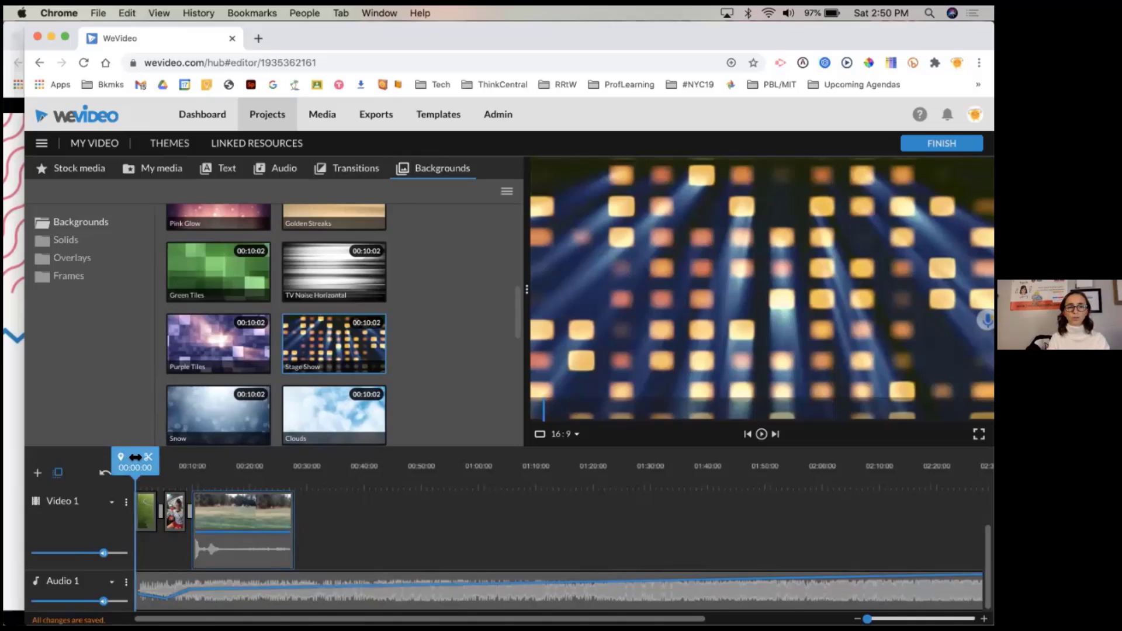
{"action": "left_click_drag", "start_coordinate": [135, 457], "coordinate": [174, 459]}
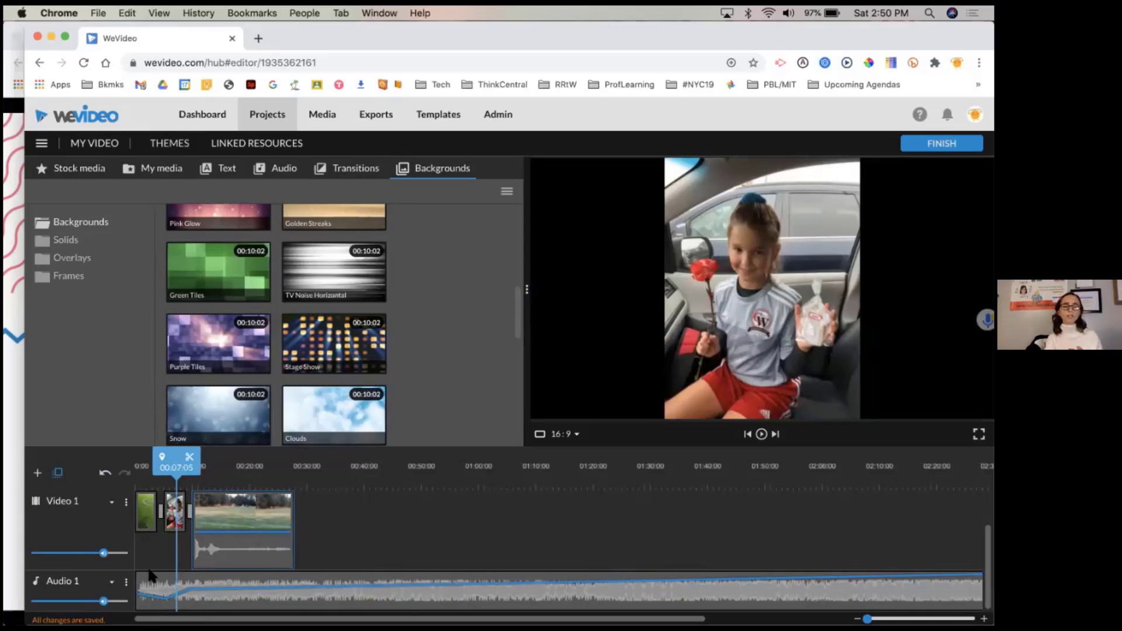
{"action": "left_click", "coordinate": [165, 591]}
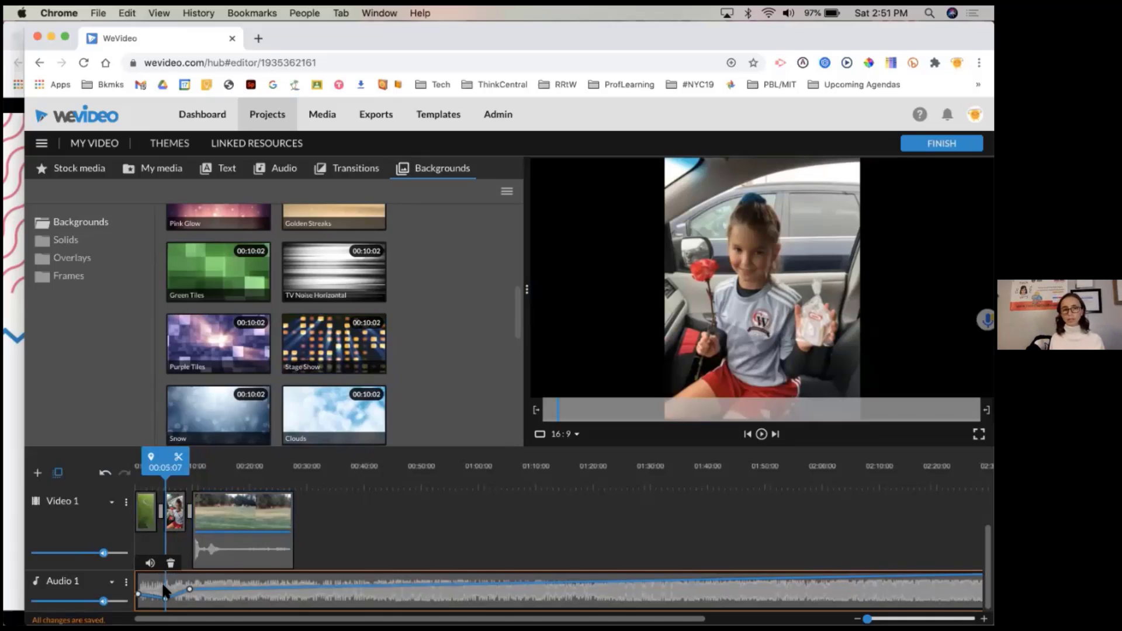
{"action": "left_click", "coordinate": [164, 456]}
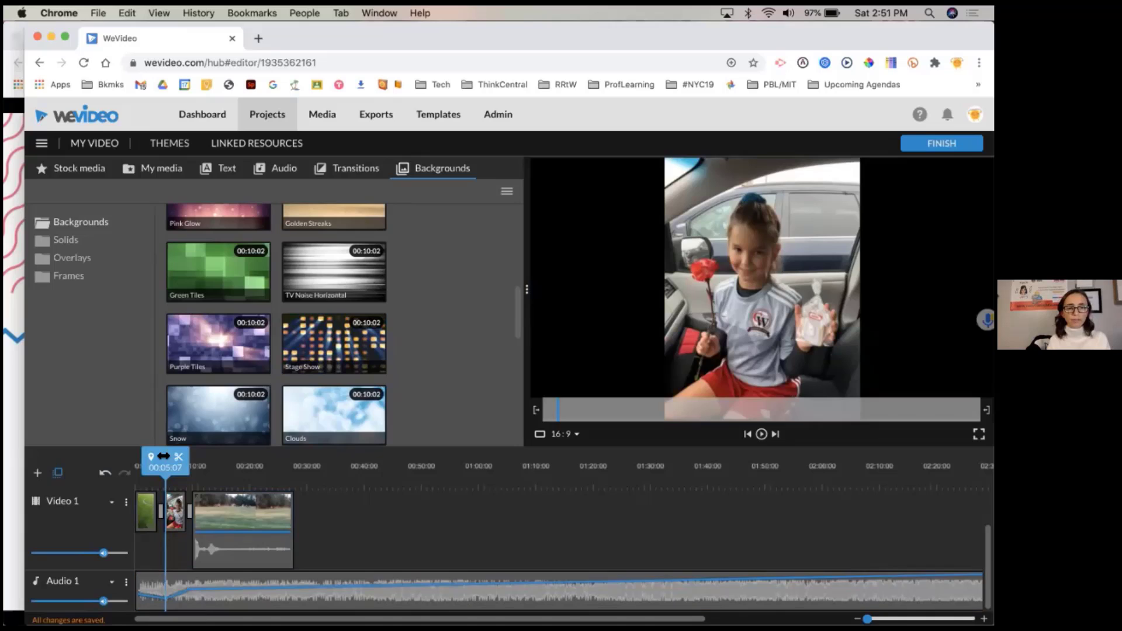
{"action": "left_click_drag", "start_coordinate": [164, 455], "coordinate": [174, 456]}
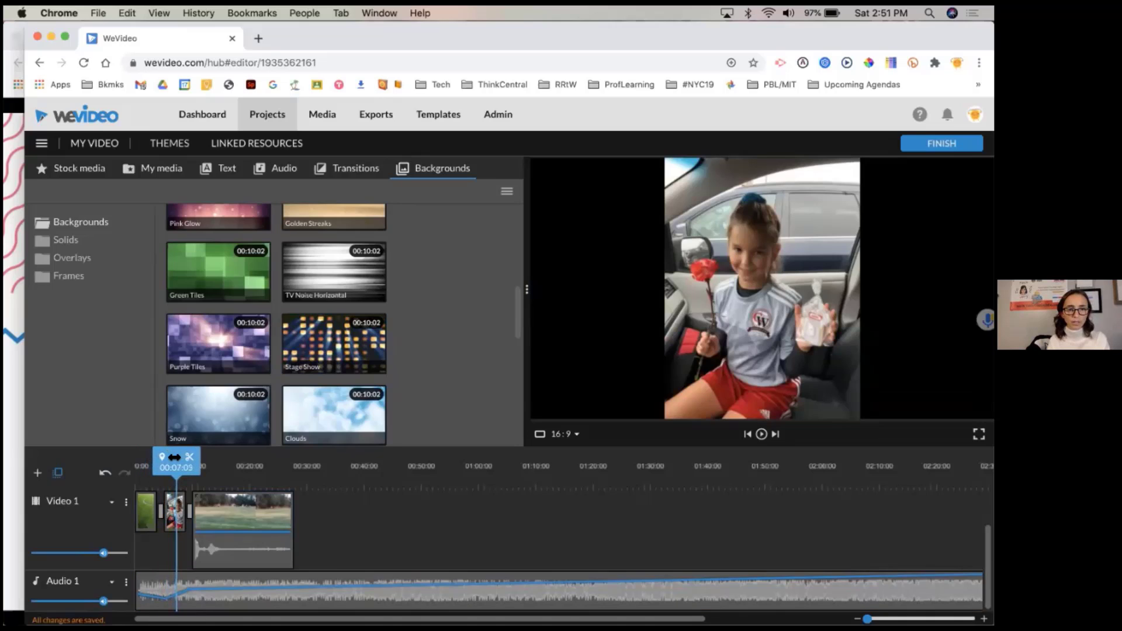
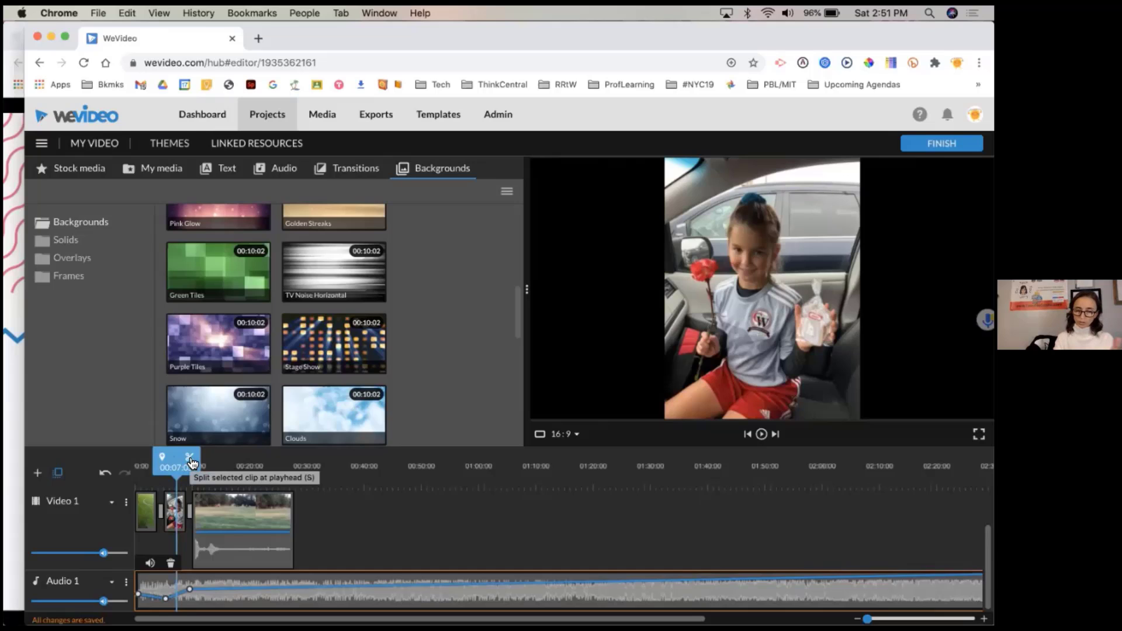
{"action": "left_click", "coordinate": [190, 457]}
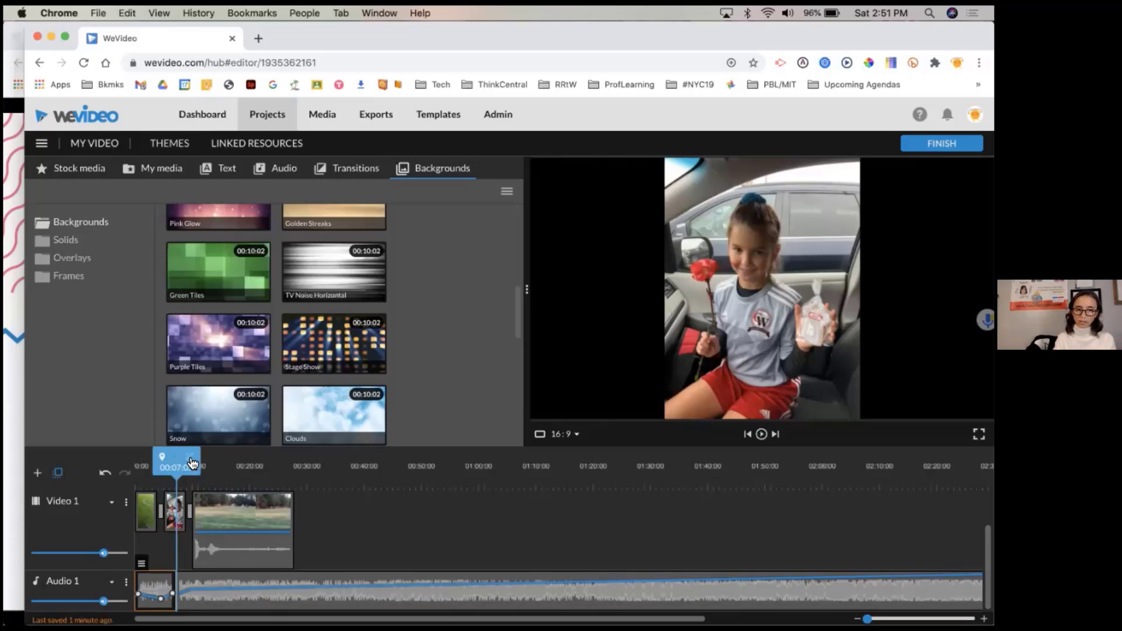
Pull the second part of the split music away to about 00:31:20 and remove it from the timeline.
{"action": "left_click", "coordinate": [208, 584]}
{"action": "left_click_drag", "start_coordinate": [208, 584], "coordinate": [348, 575]}
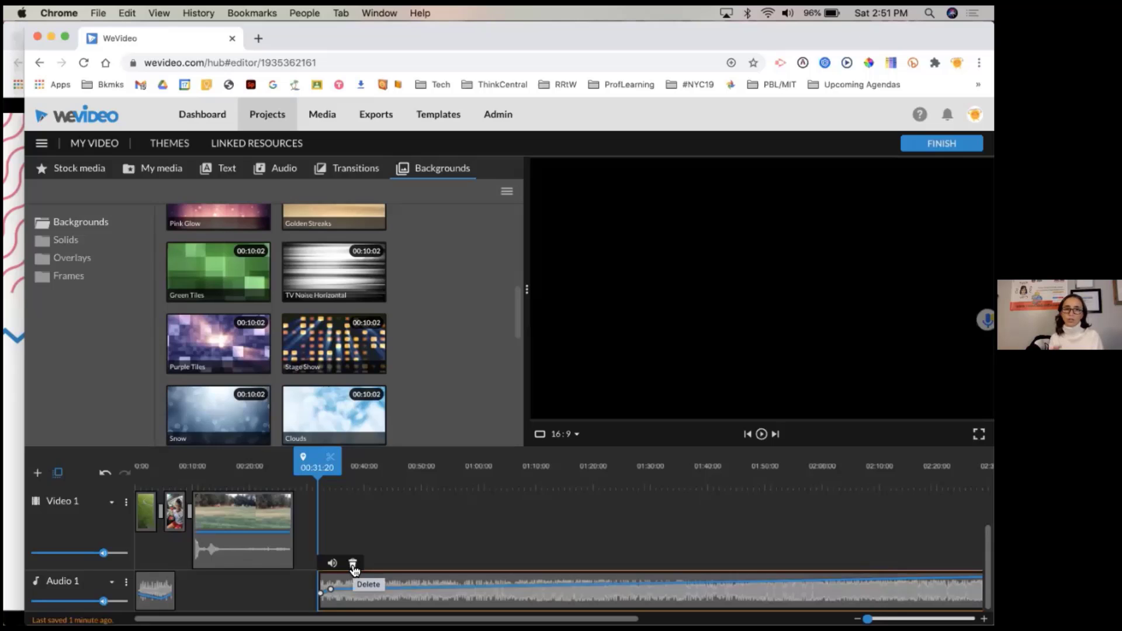
{"action": "left_click_drag", "start_coordinate": [358, 594], "coordinate": [615, 381]}
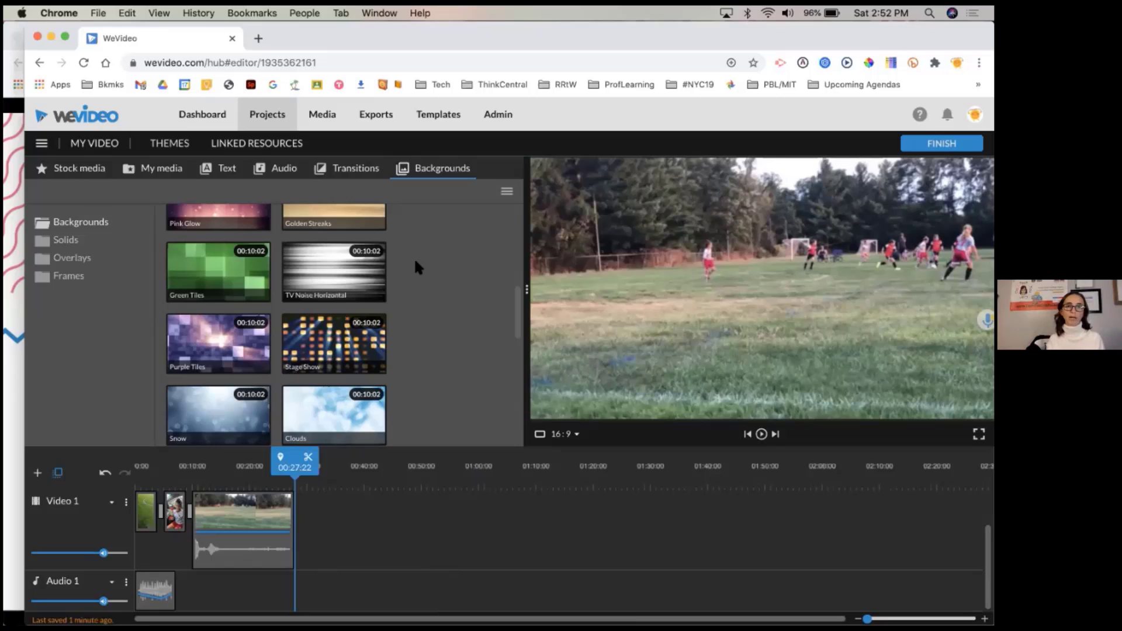
Split the IMG_7032 clip at about 00:18:20 and remove its second part from Video 1.
{"action": "left_click", "coordinate": [91, 173]}
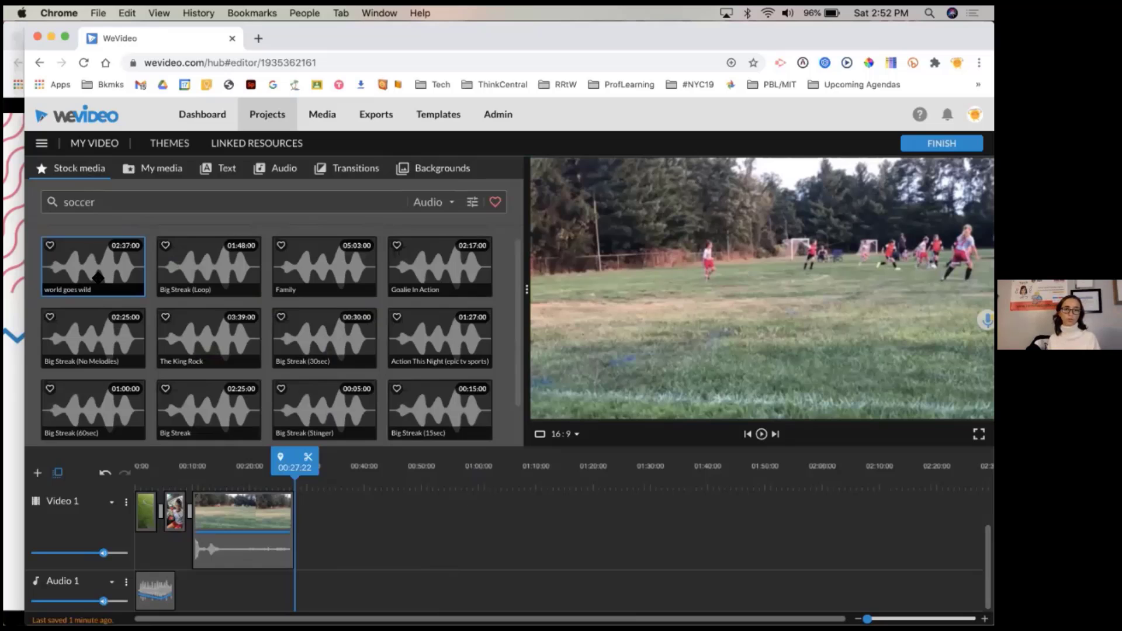
{"action": "left_click", "coordinate": [253, 517]}
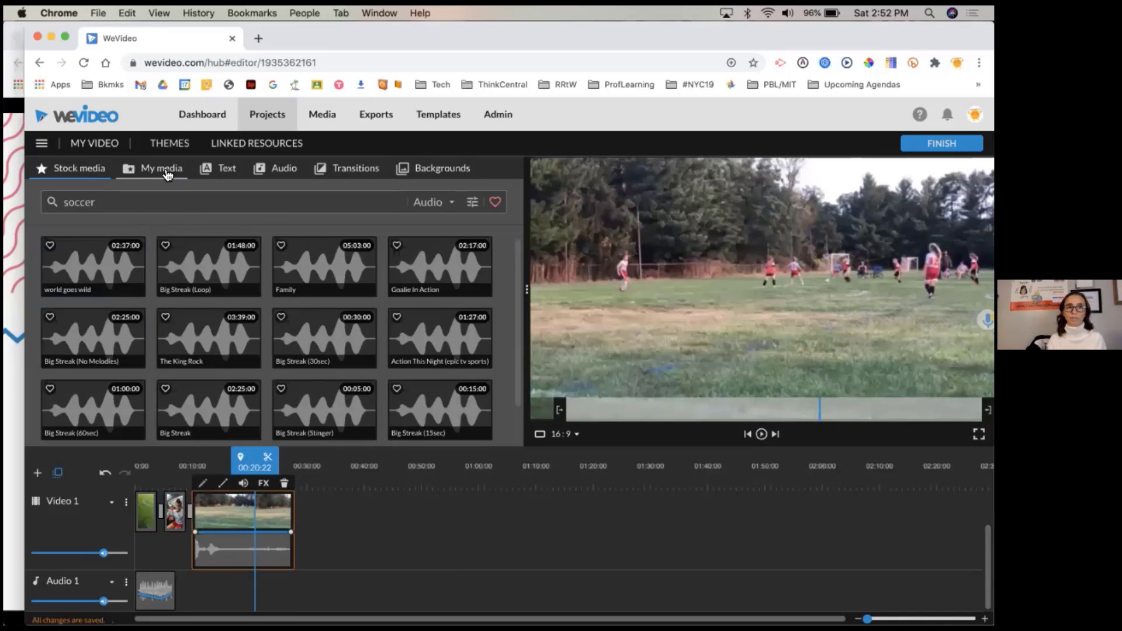
{"action": "left_click", "coordinate": [167, 175]}
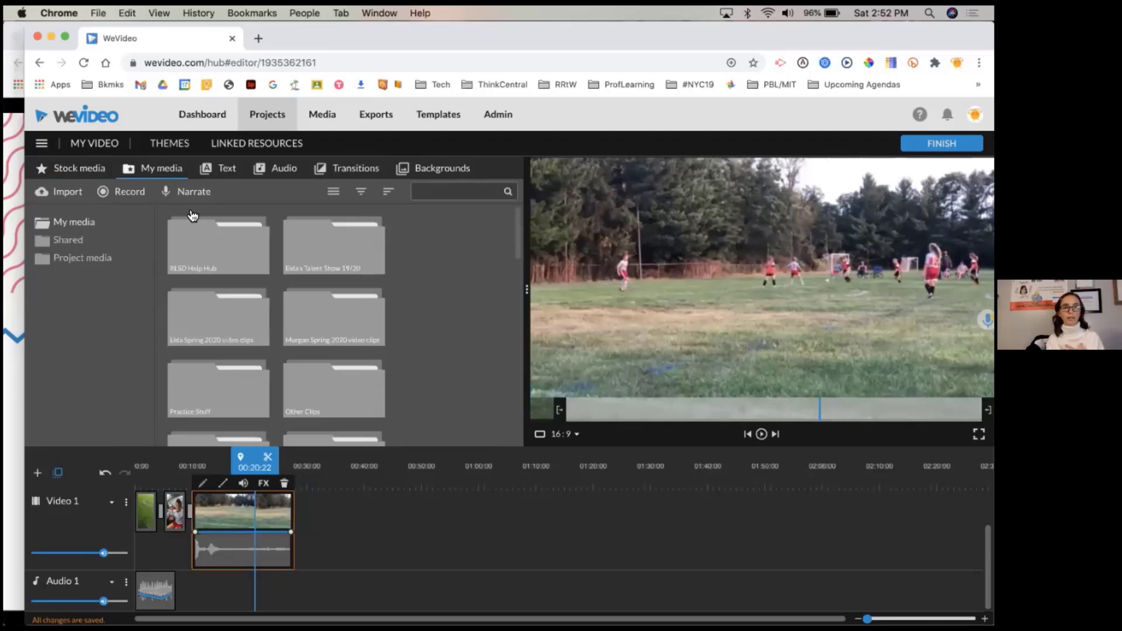
{"action": "scroll", "coordinate": [298, 347], "scroll_direction": "down", "scroll_amount": 2}
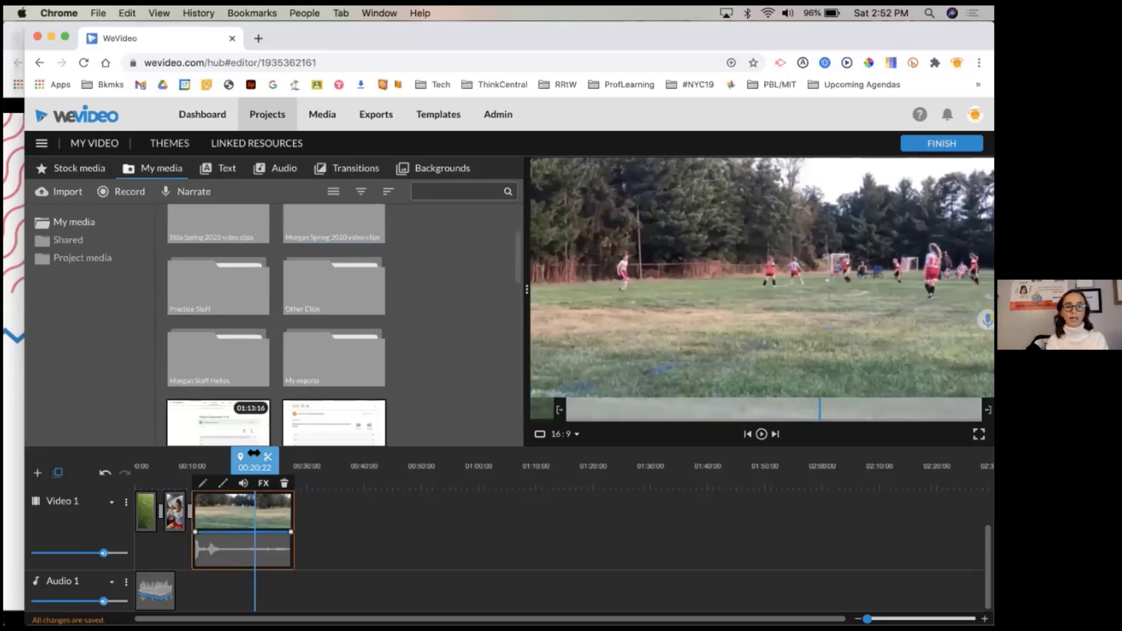
{"action": "left_click_drag", "start_coordinate": [244, 455], "coordinate": [232, 455]}
{"action": "left_click", "coordinate": [257, 507]}
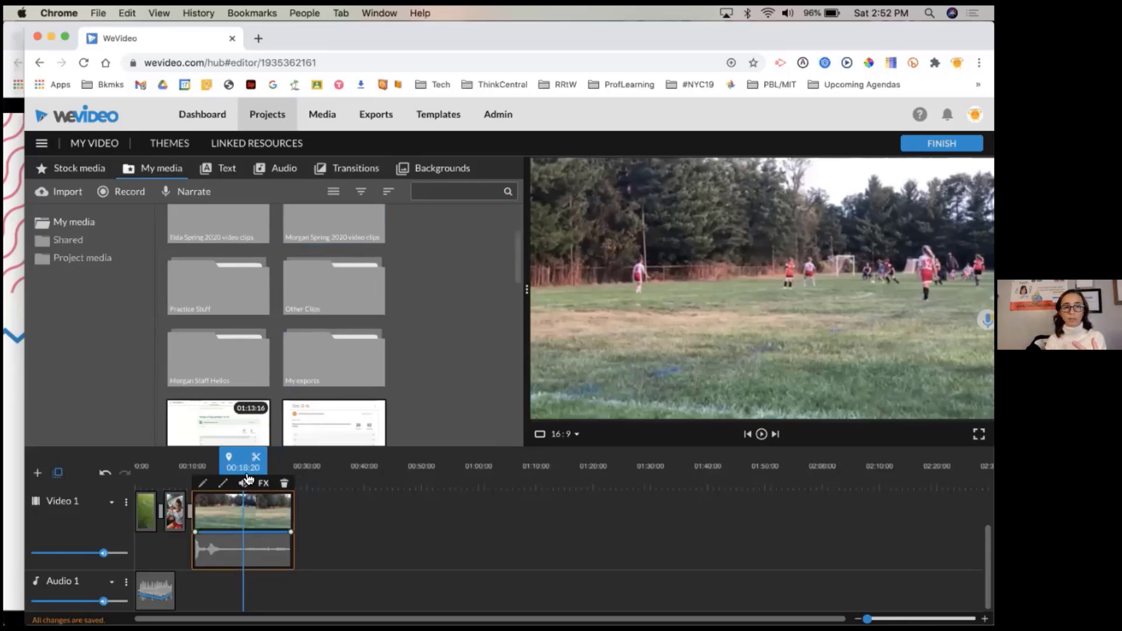
{"action": "left_click", "coordinate": [257, 457]}
{"action": "left_click", "coordinate": [263, 508]}
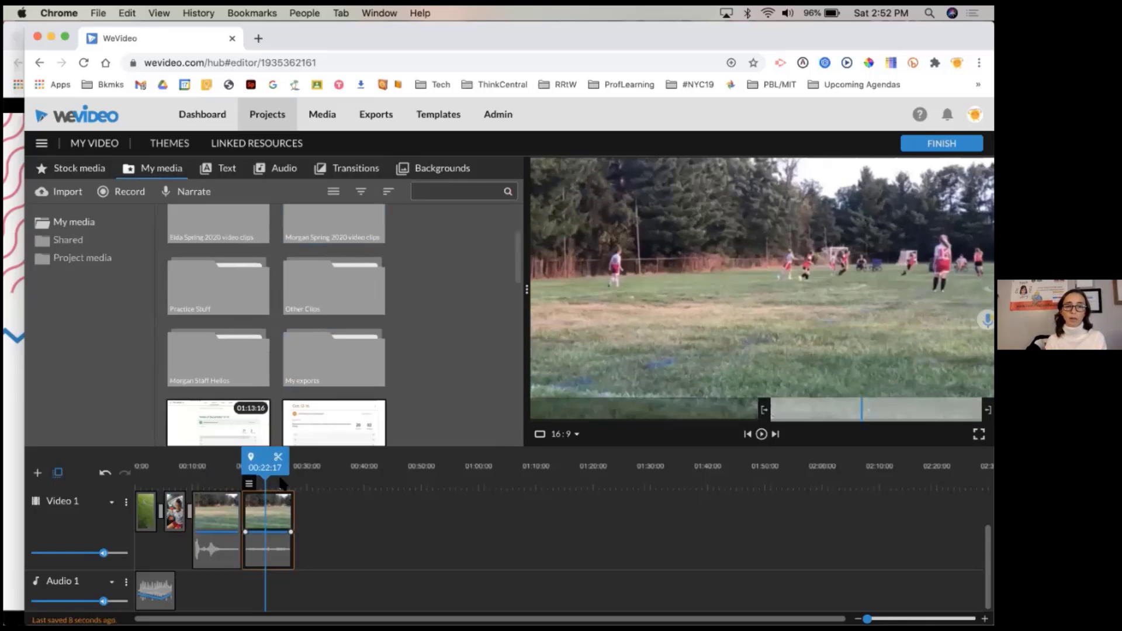
{"action": "left_click_drag", "start_coordinate": [272, 501], "coordinate": [736, 275]}
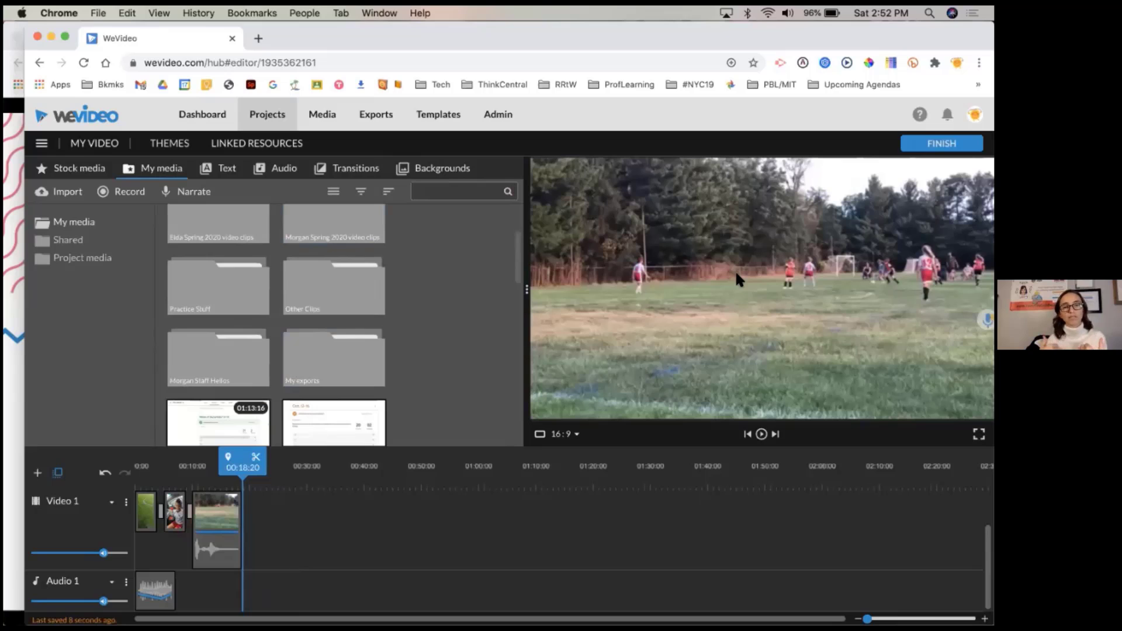
Replace the shortened clip on Video 1 with the full IMG_7032 clip from personal media, starting at about 00:10:00.
{"action": "scroll", "coordinate": [475, 356], "scroll_direction": "down", "scroll_amount": 5}
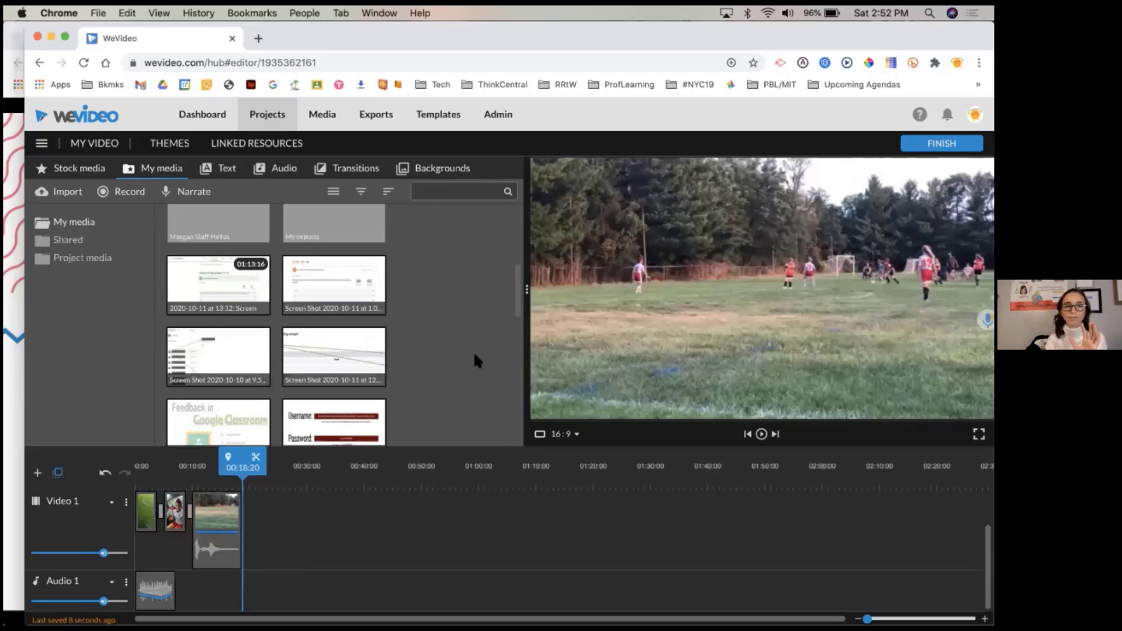
{"action": "scroll", "coordinate": [474, 356], "scroll_direction": "down", "scroll_amount": 5}
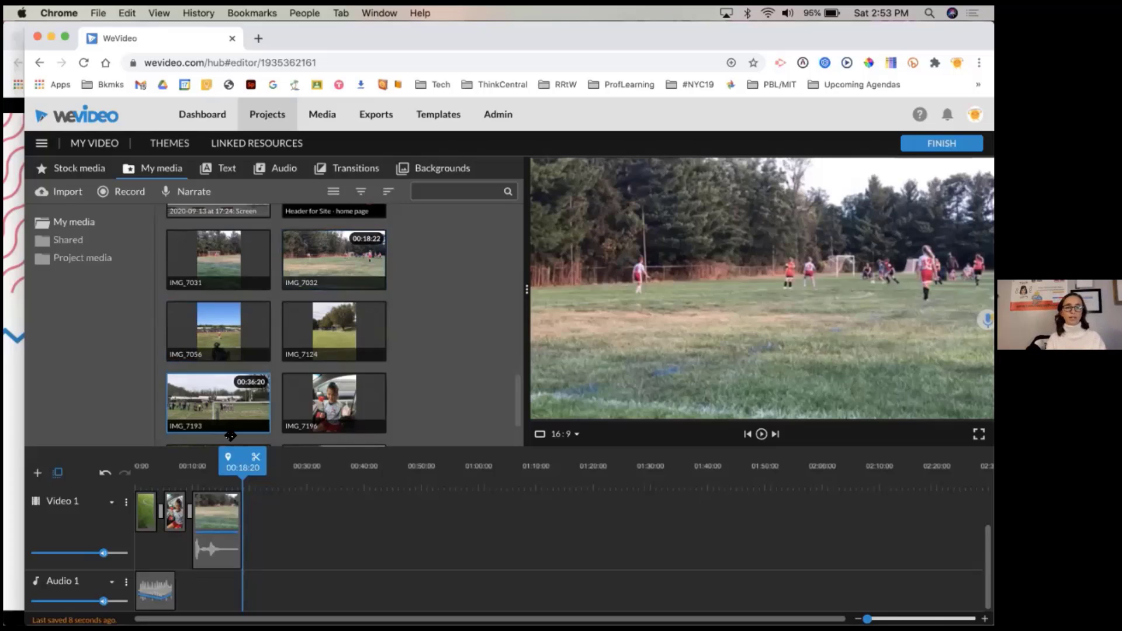
{"action": "left_click_drag", "start_coordinate": [215, 520], "coordinate": [807, 327]}
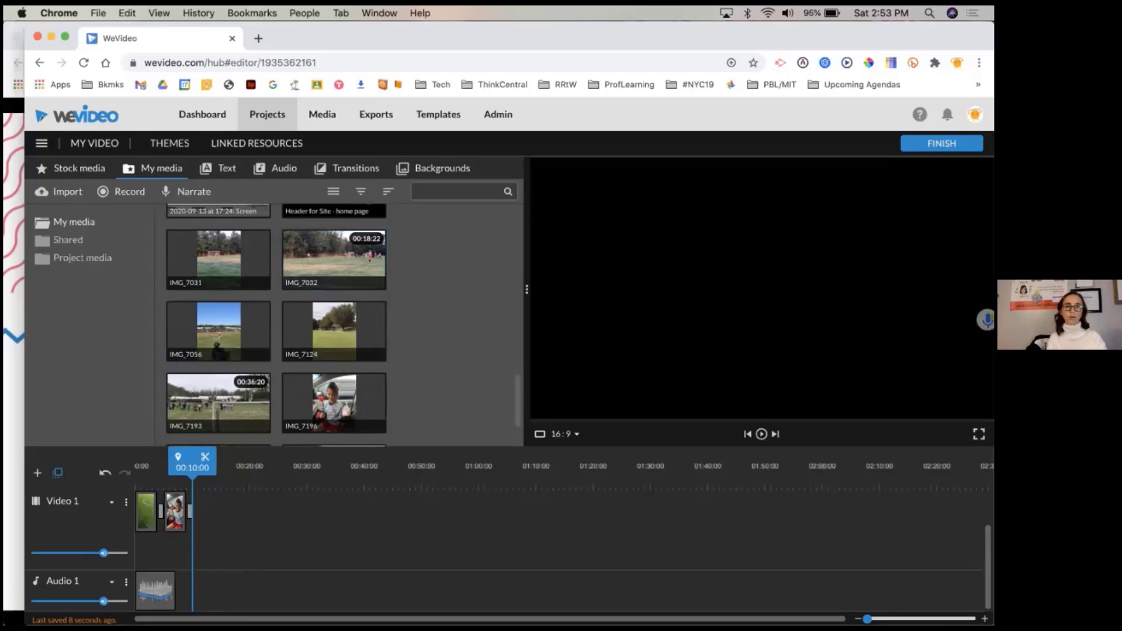
{"action": "left_click_drag", "start_coordinate": [330, 255], "coordinate": [217, 538]}
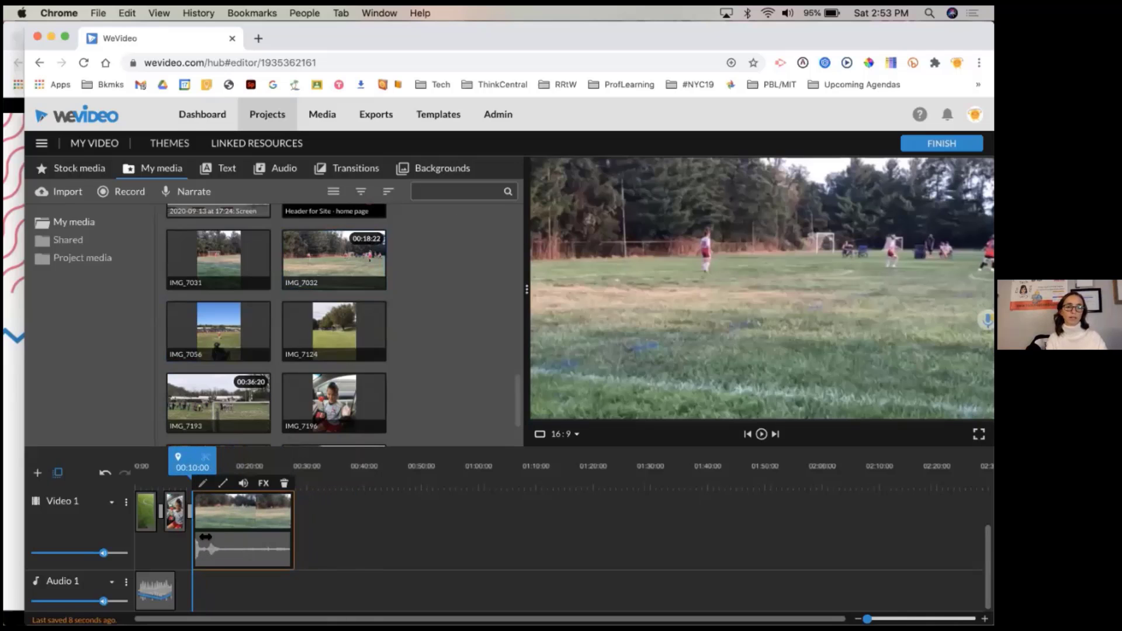
Set the Video 1 track to a smaller height and return the playhead to the timeline's start.
{"action": "left_click", "coordinate": [113, 505]}
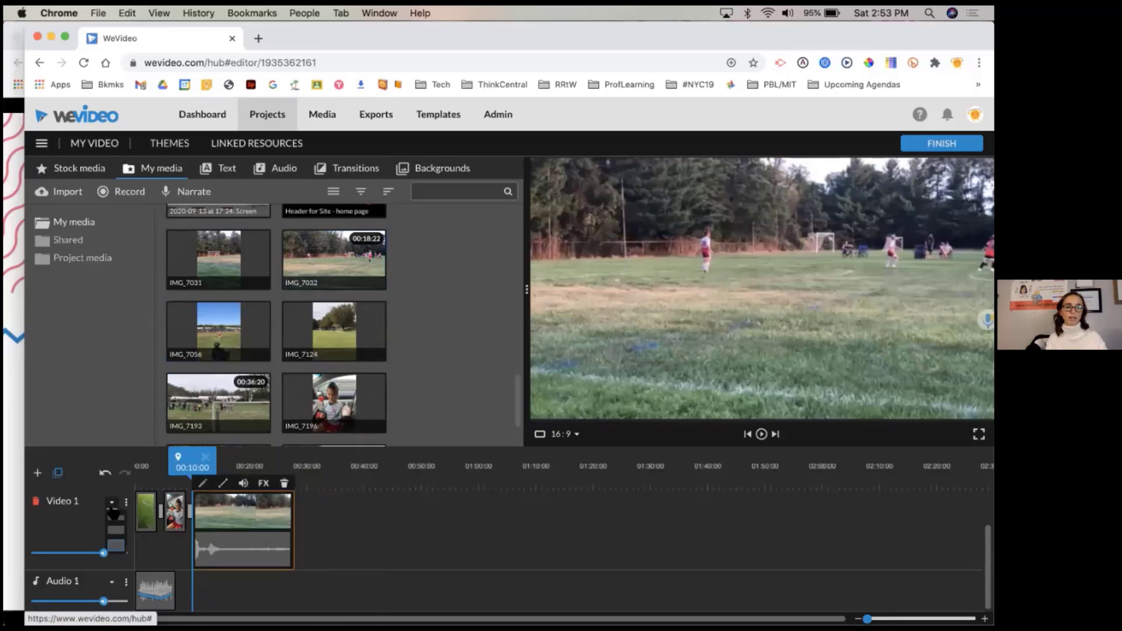
{"action": "left_click", "coordinate": [114, 532]}
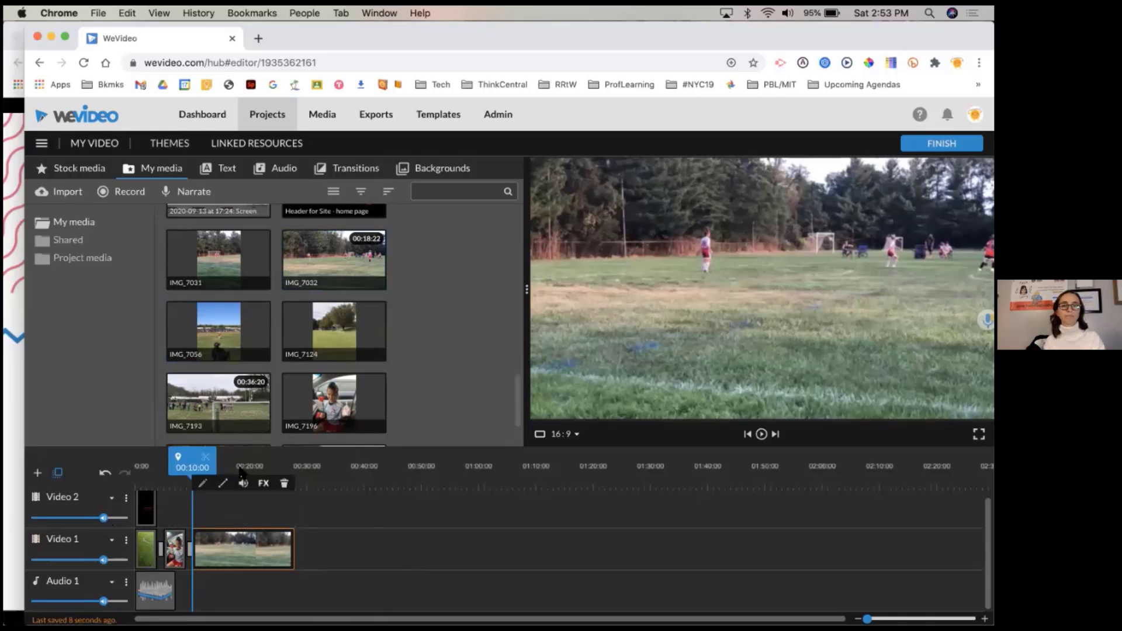
{"action": "left_click_drag", "start_coordinate": [187, 458], "coordinate": [131, 459]}
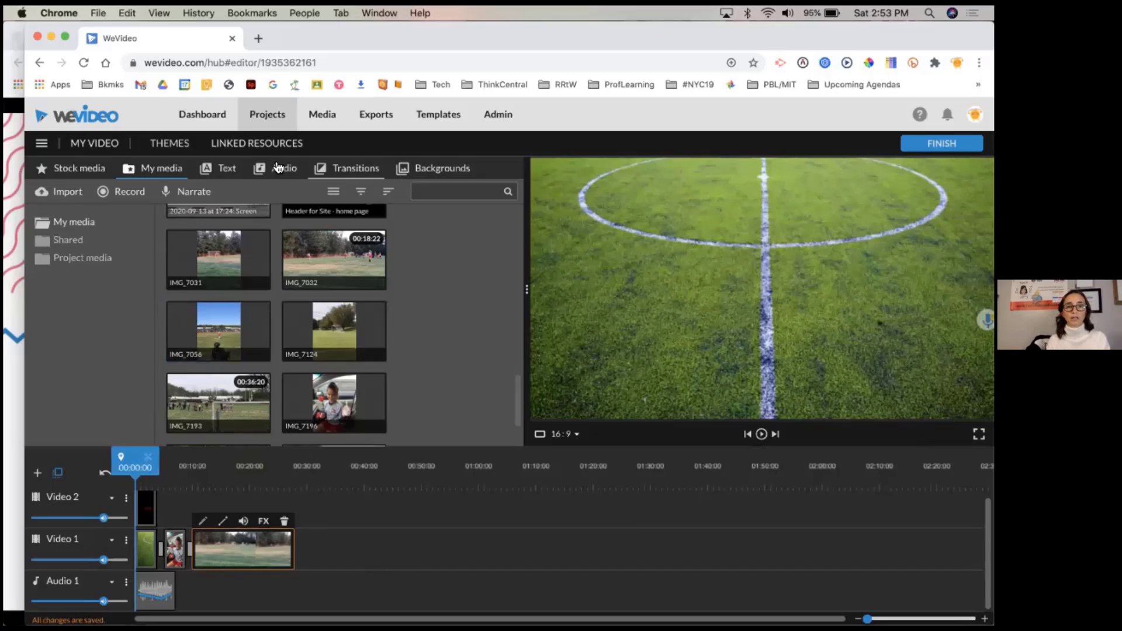
Filter the stock media results for soccer to show only images.
{"action": "left_click", "coordinate": [81, 169]}
{"action": "left_click", "coordinate": [432, 202]}
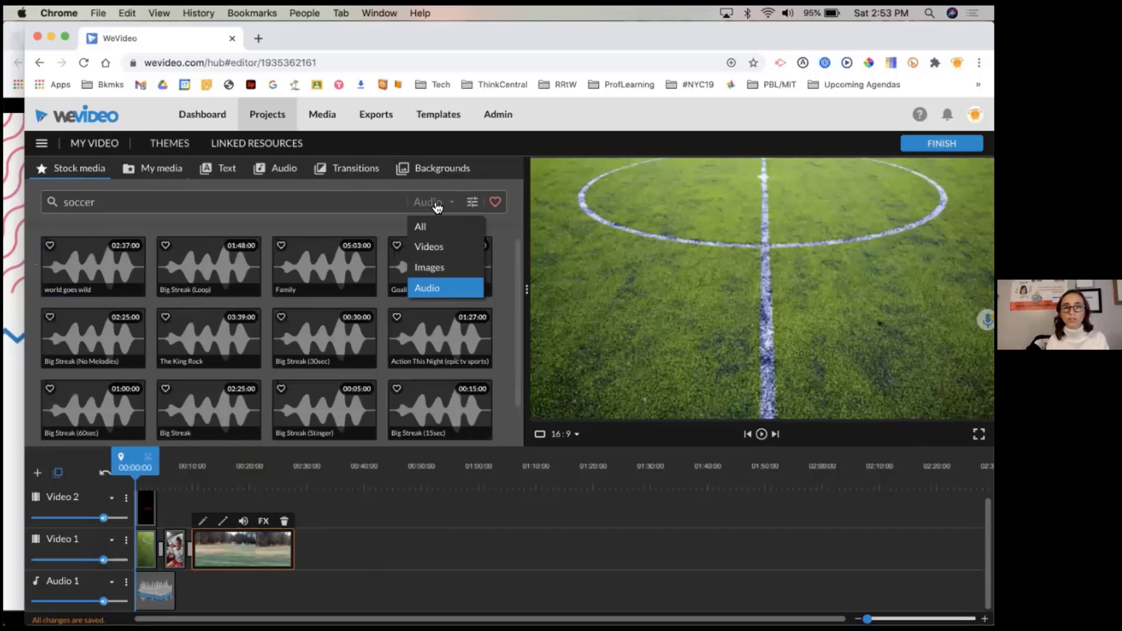
{"action": "left_click", "coordinate": [445, 266]}
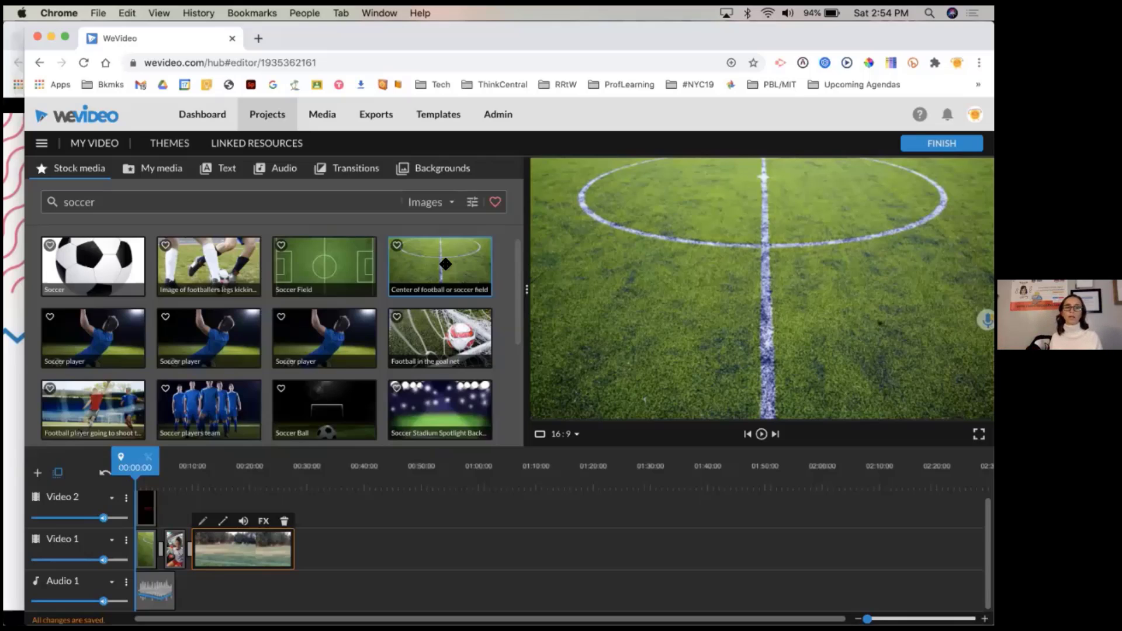
Review the Webcam, Screen, and Screen & webcam recording options in personal media and close them without recording.
{"action": "left_click", "coordinate": [141, 171]}
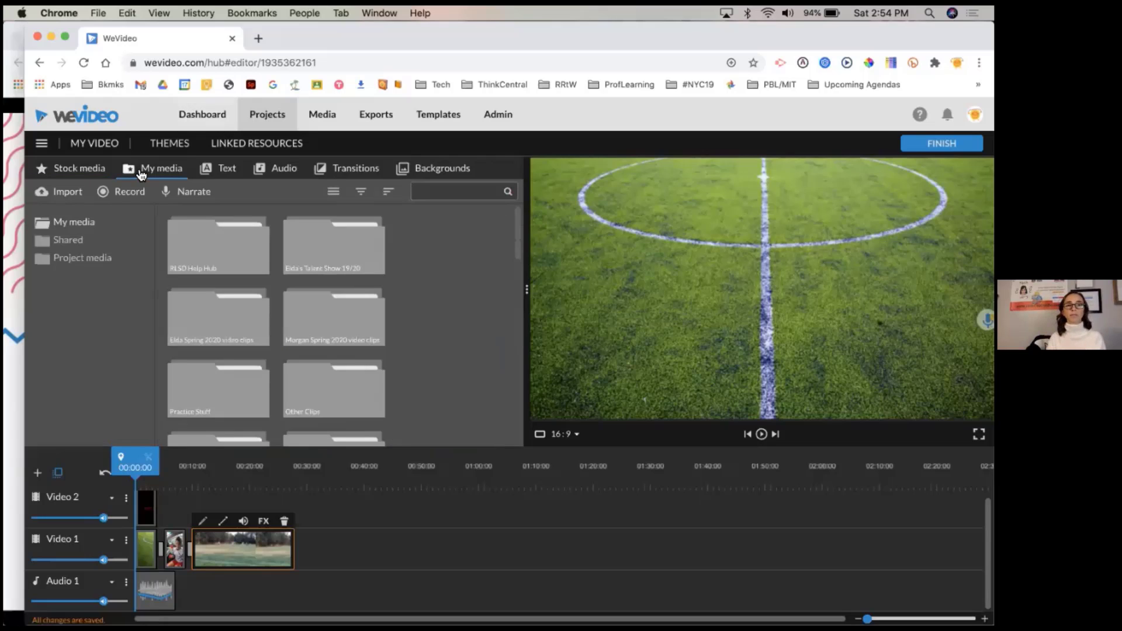
{"action": "left_click", "coordinate": [124, 201]}
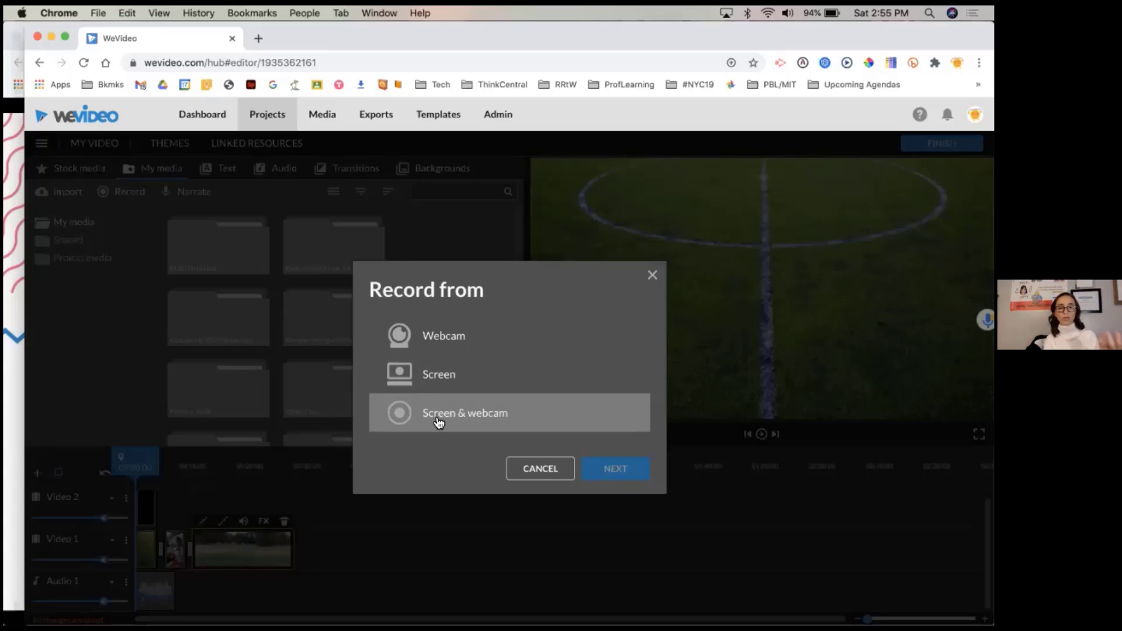
{"action": "left_click", "coordinate": [527, 474]}
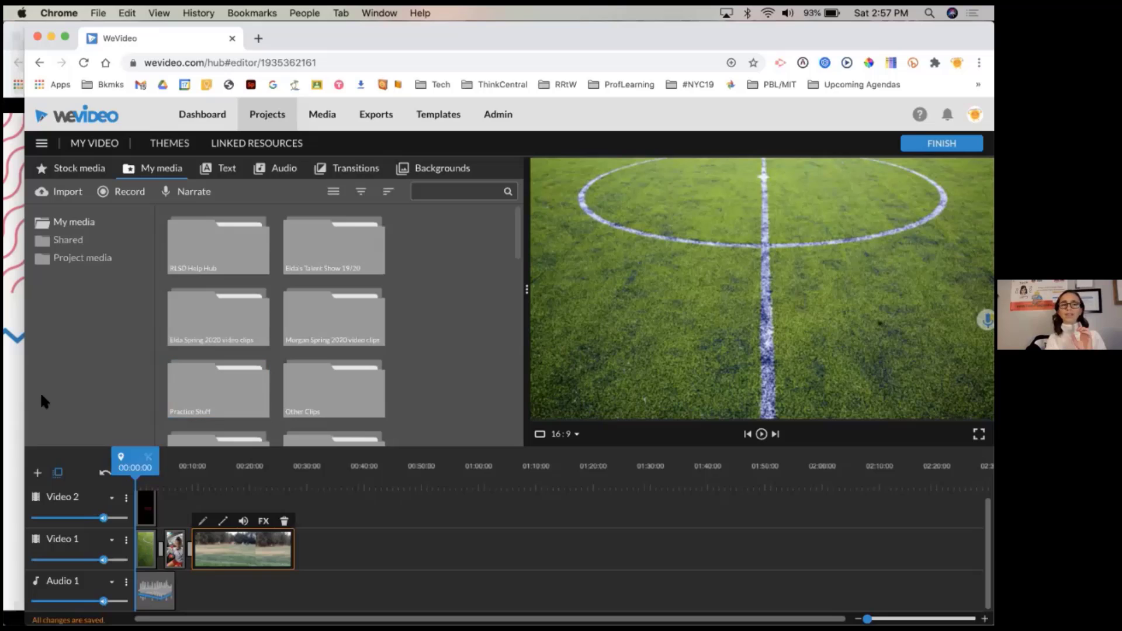
Switch to the Google Slides presentation to show its Resources slide and return to the WeVideo project.
{"action": "left_click", "coordinate": [17, 403]}
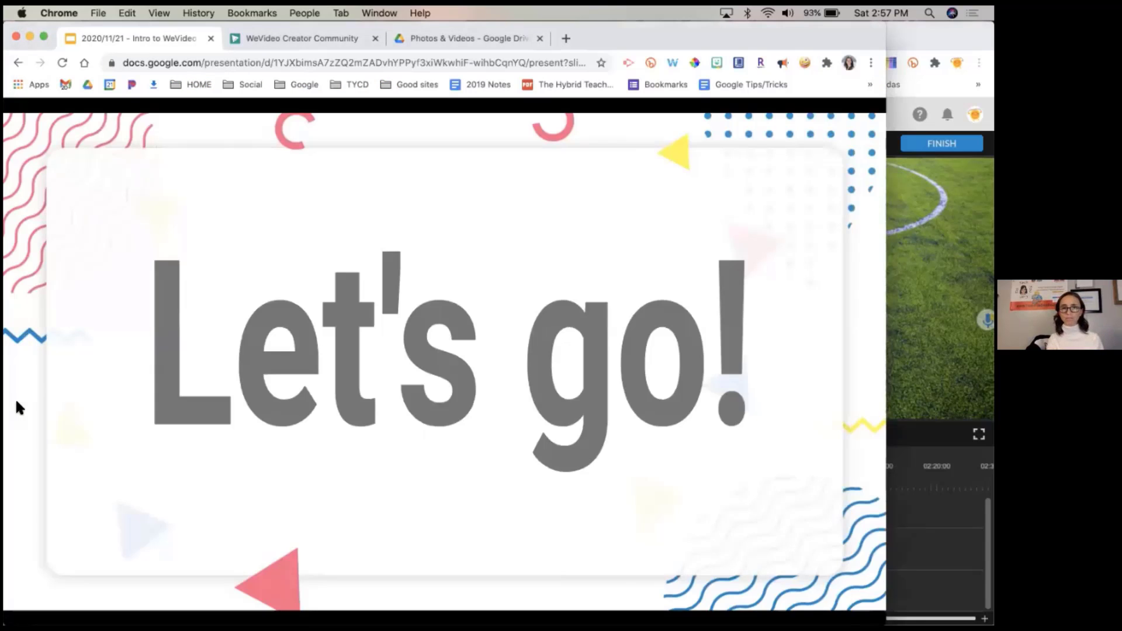
{"action": "key", "text": "Right"}
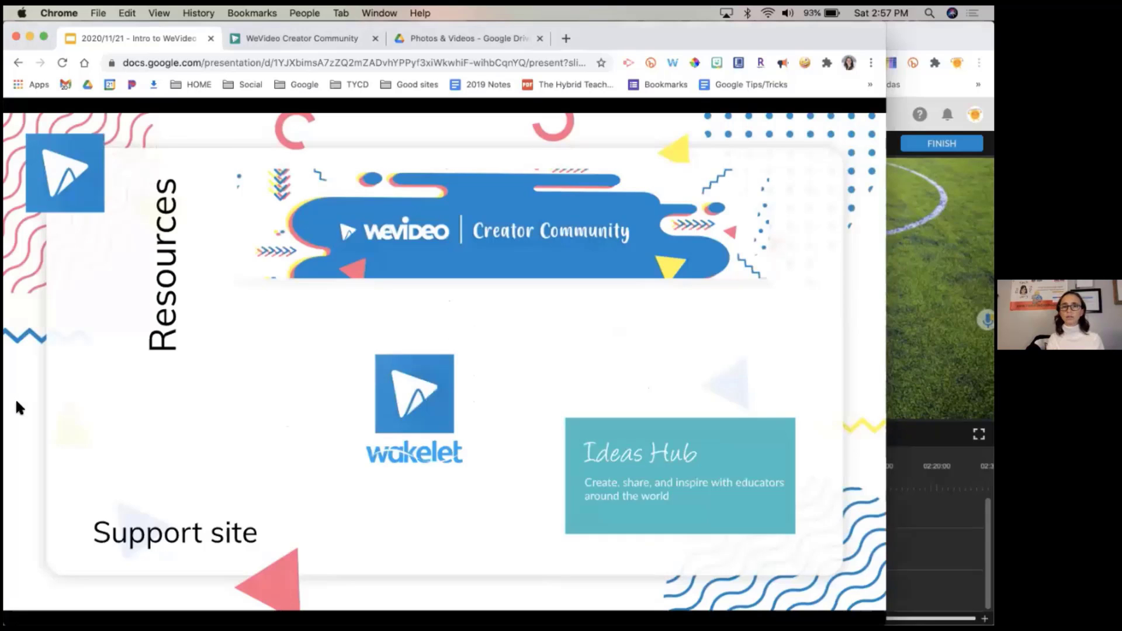
{"action": "left_click", "coordinate": [935, 292]}
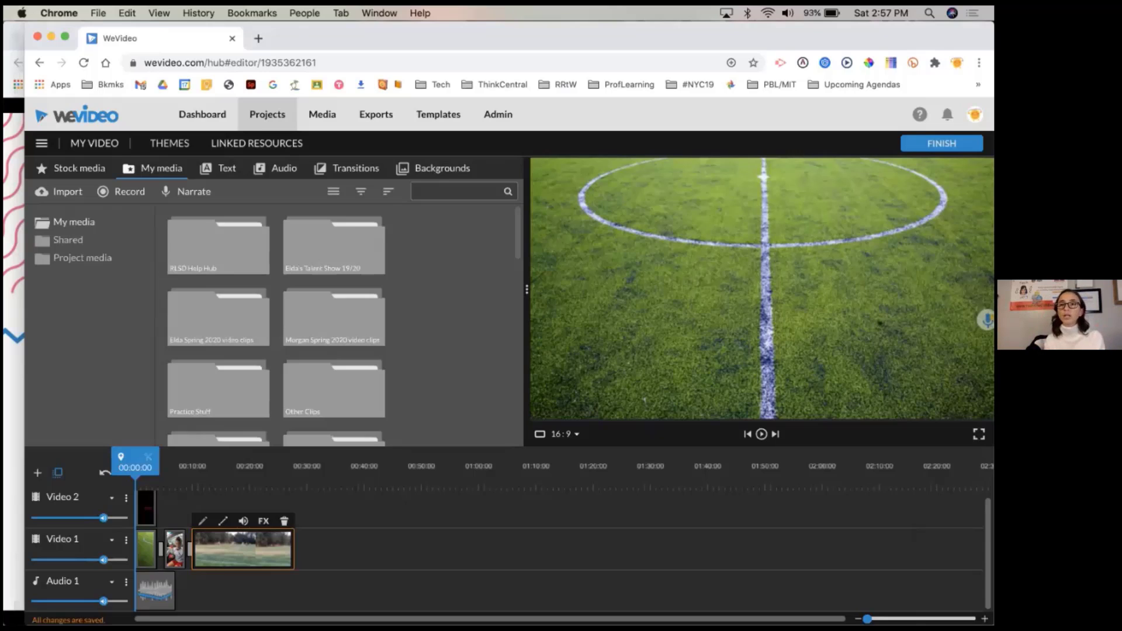
Finish the project and title the export with the child's first name in possessive form followed by "Soccer".
{"action": "left_click", "coordinate": [942, 144]}
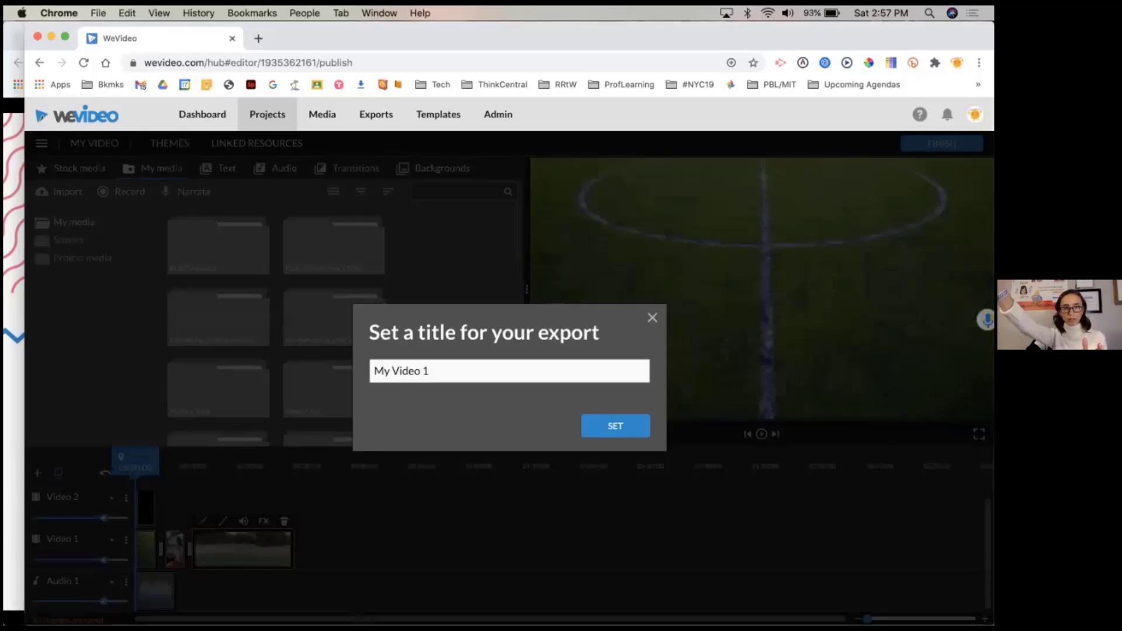
{"action": "double_click", "coordinate": [534, 367]}
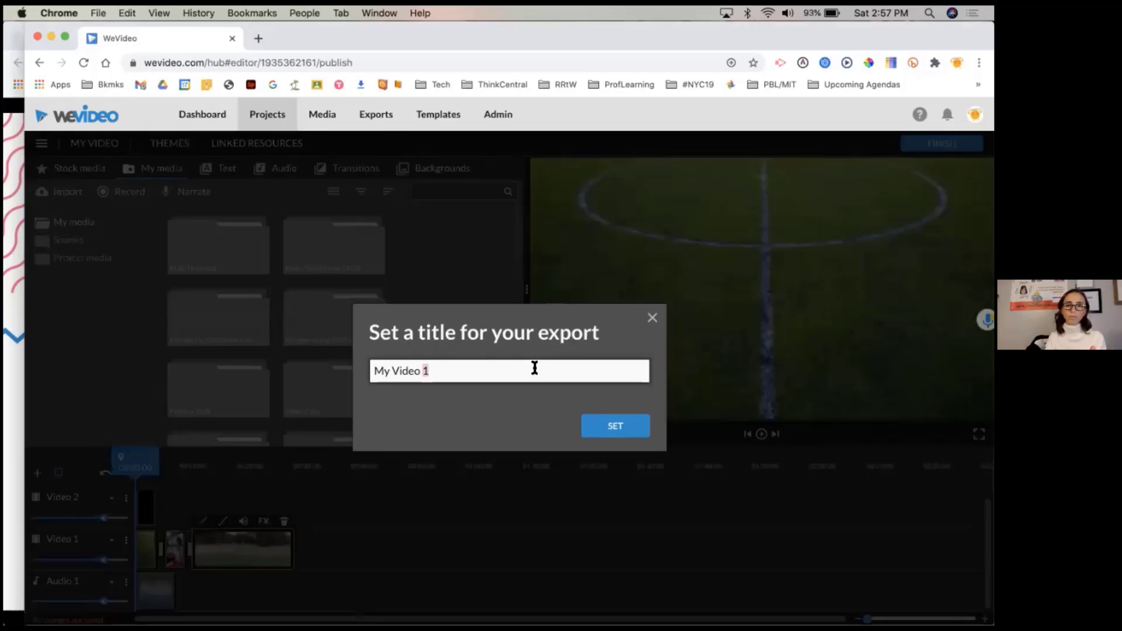
{"action": "triple_click", "coordinate": [534, 368]}
{"action": "type", "text": "Emi"}
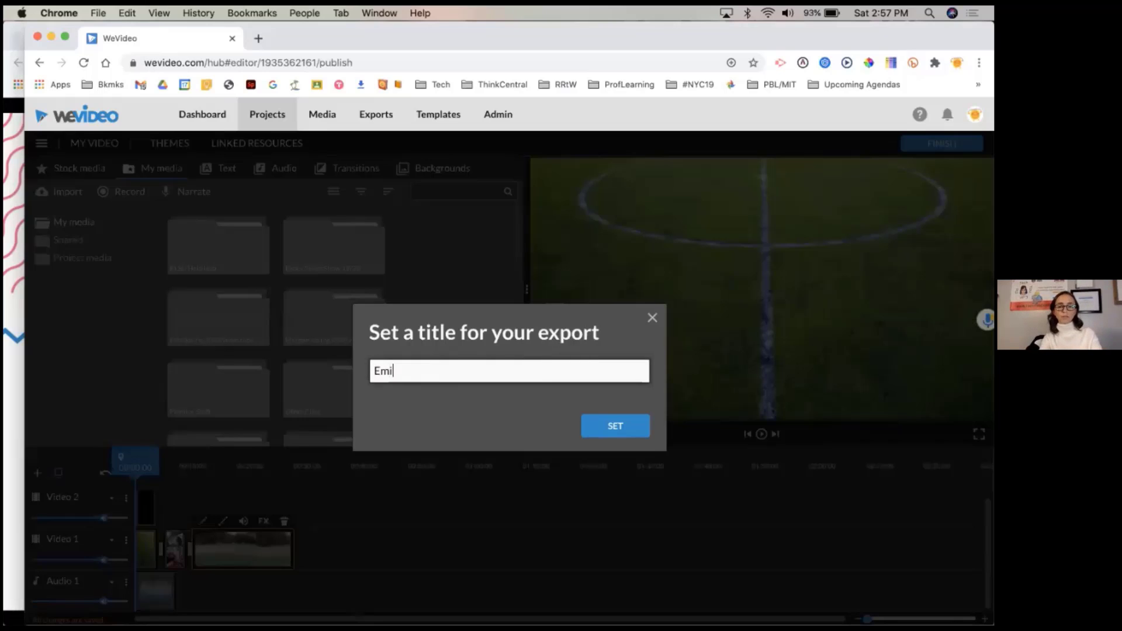
{"action": "type", "text": "ly's Soccer"}
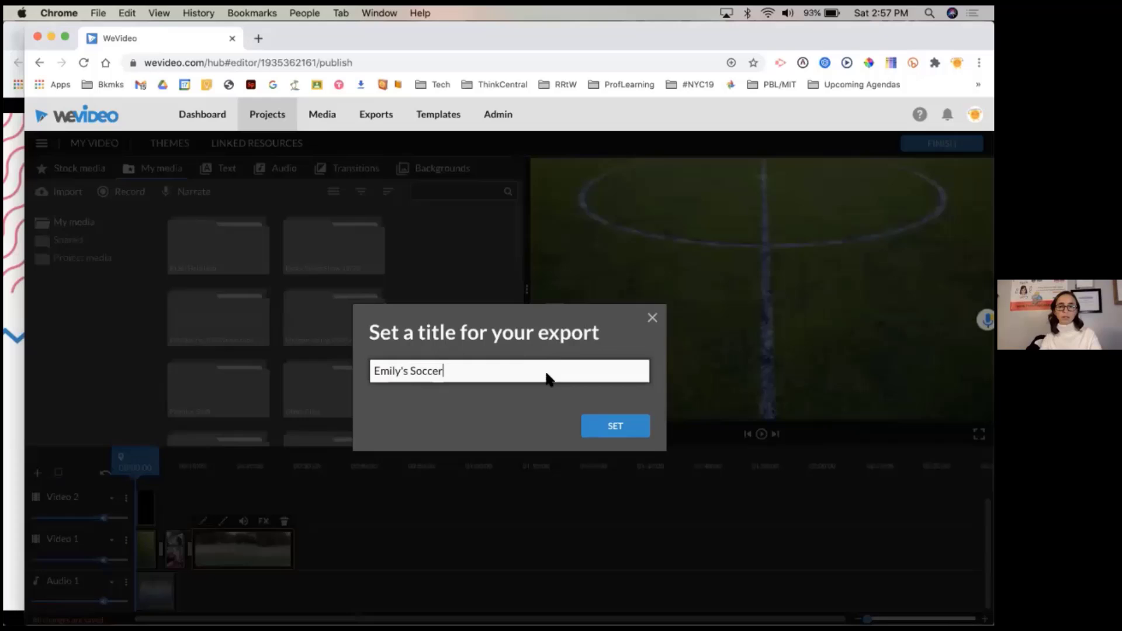
{"action": "left_click", "coordinate": [626, 440]}
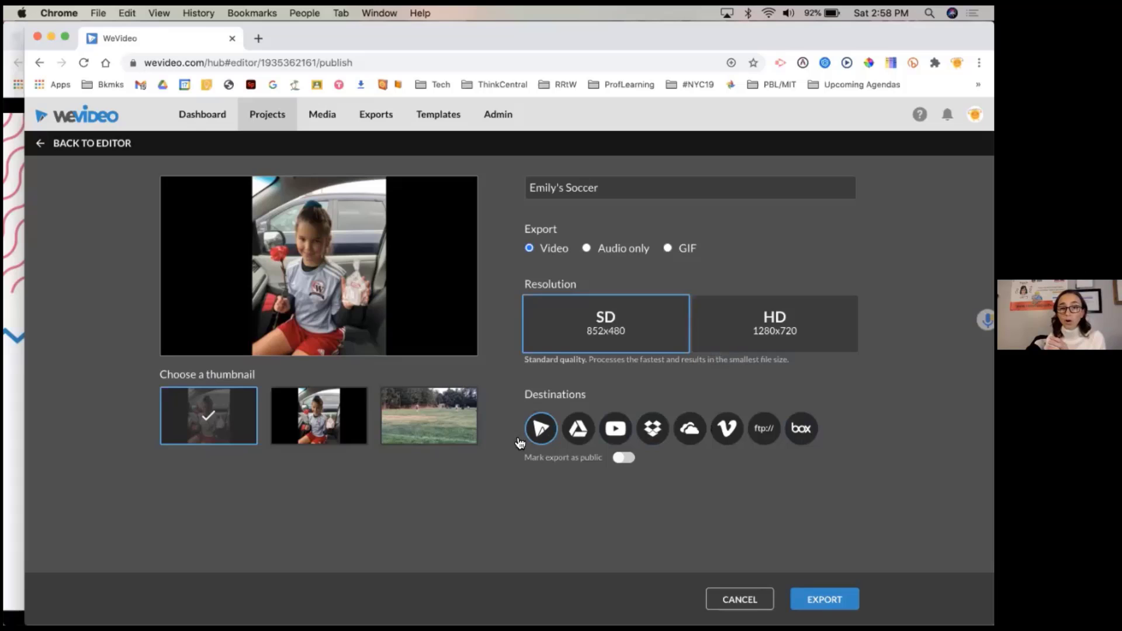
Mark the export as public and export the project as an SD 852x480 video to WeVideo.
{"action": "left_click", "coordinate": [624, 459]}
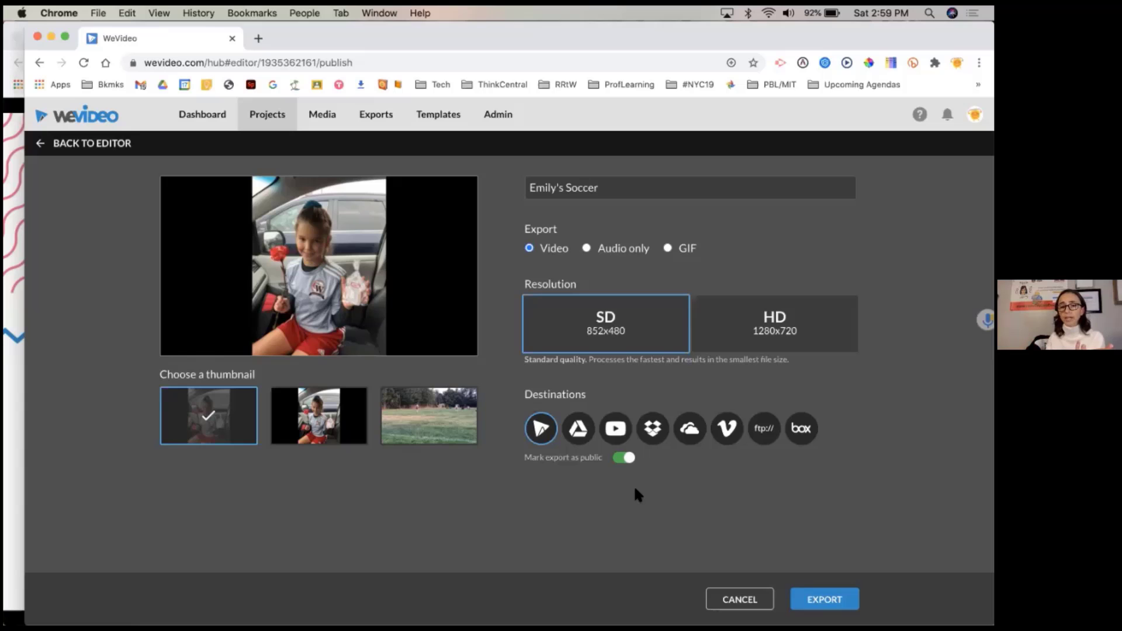
{"action": "left_click", "coordinate": [816, 591]}
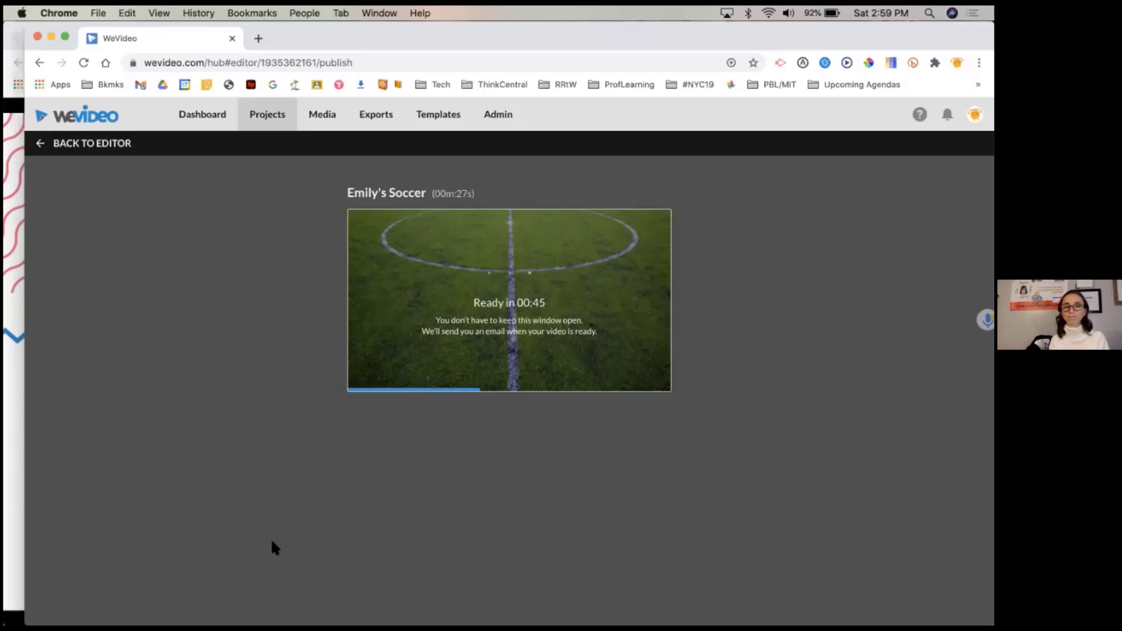
Open the finished export through its share link, play the video and pause it at about 0:22.
{"action": "left_click", "coordinate": [11, 450]}
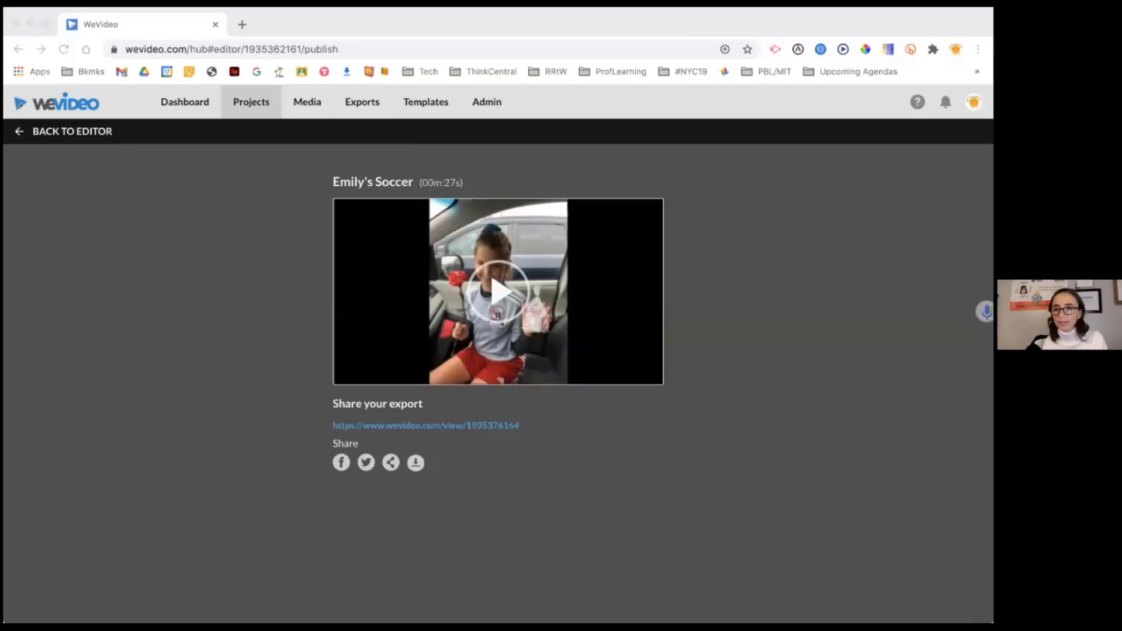
{"action": "left_click", "coordinate": [587, 420]}
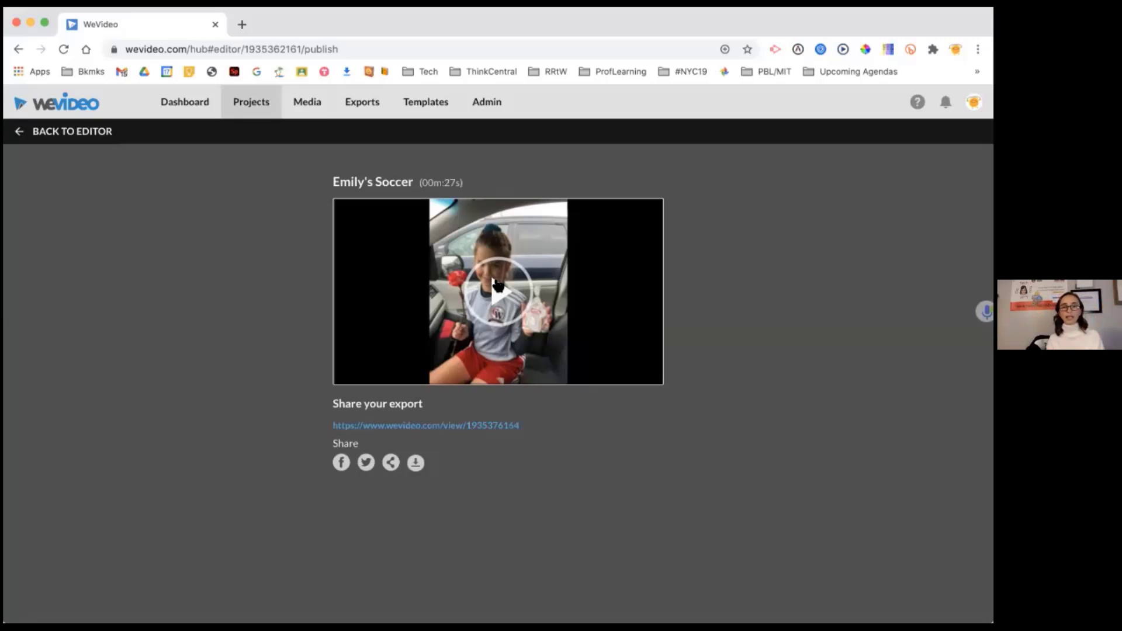
{"action": "left_click", "coordinate": [473, 425]}
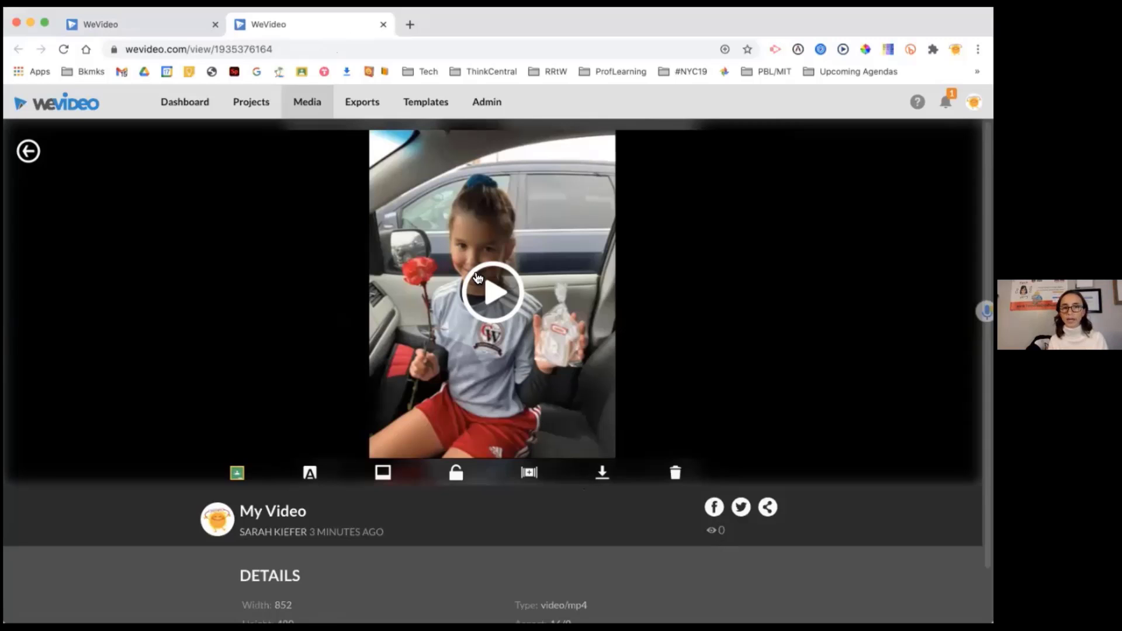
{"action": "left_click", "coordinate": [496, 297]}
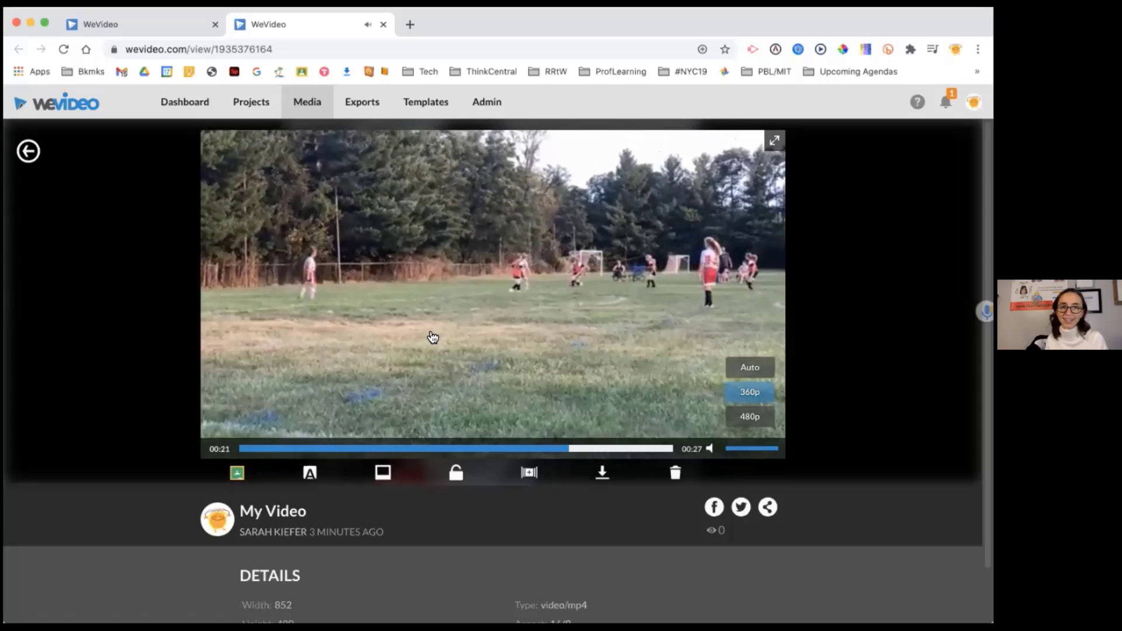
{"action": "left_click", "coordinate": [433, 337]}
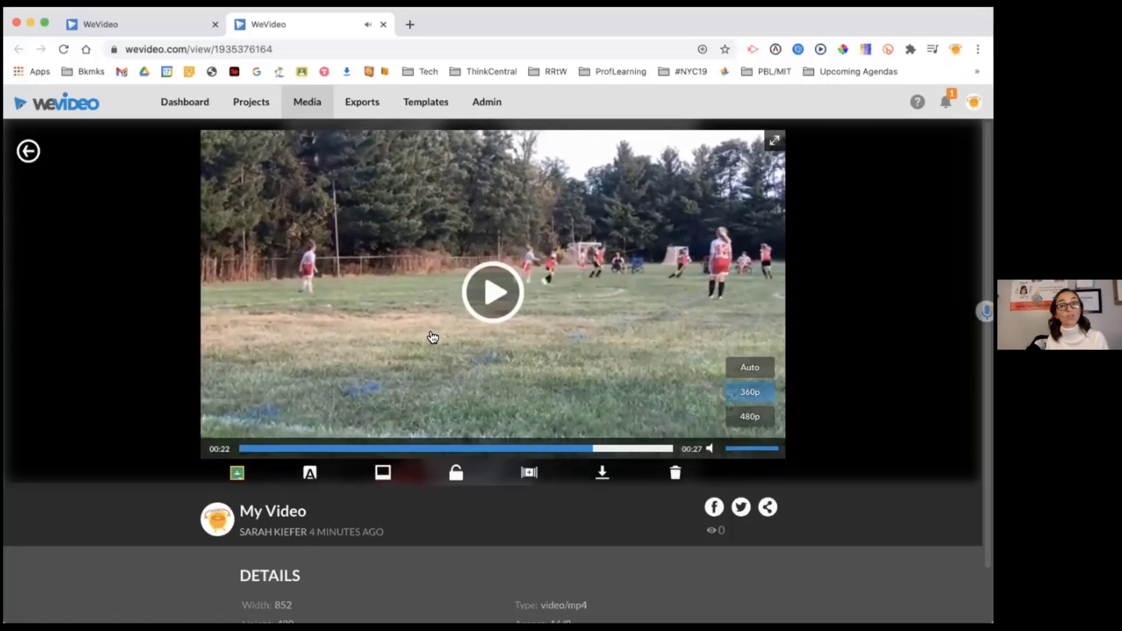